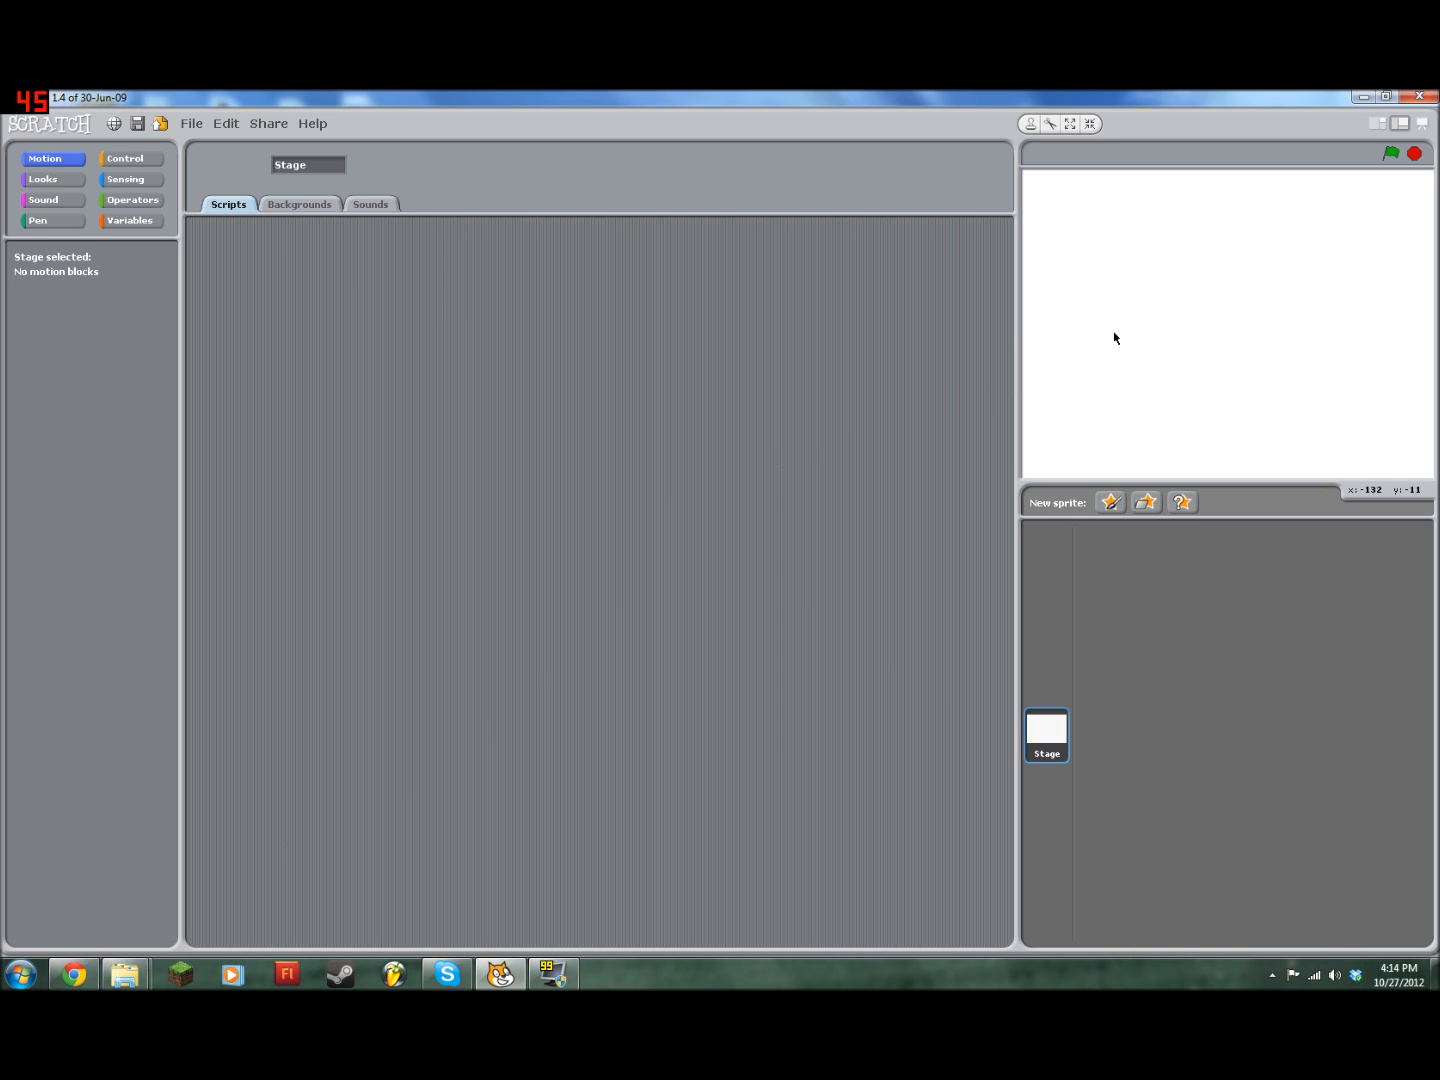
right_click(1080, 322)
click(1110, 505)
click(537, 665)
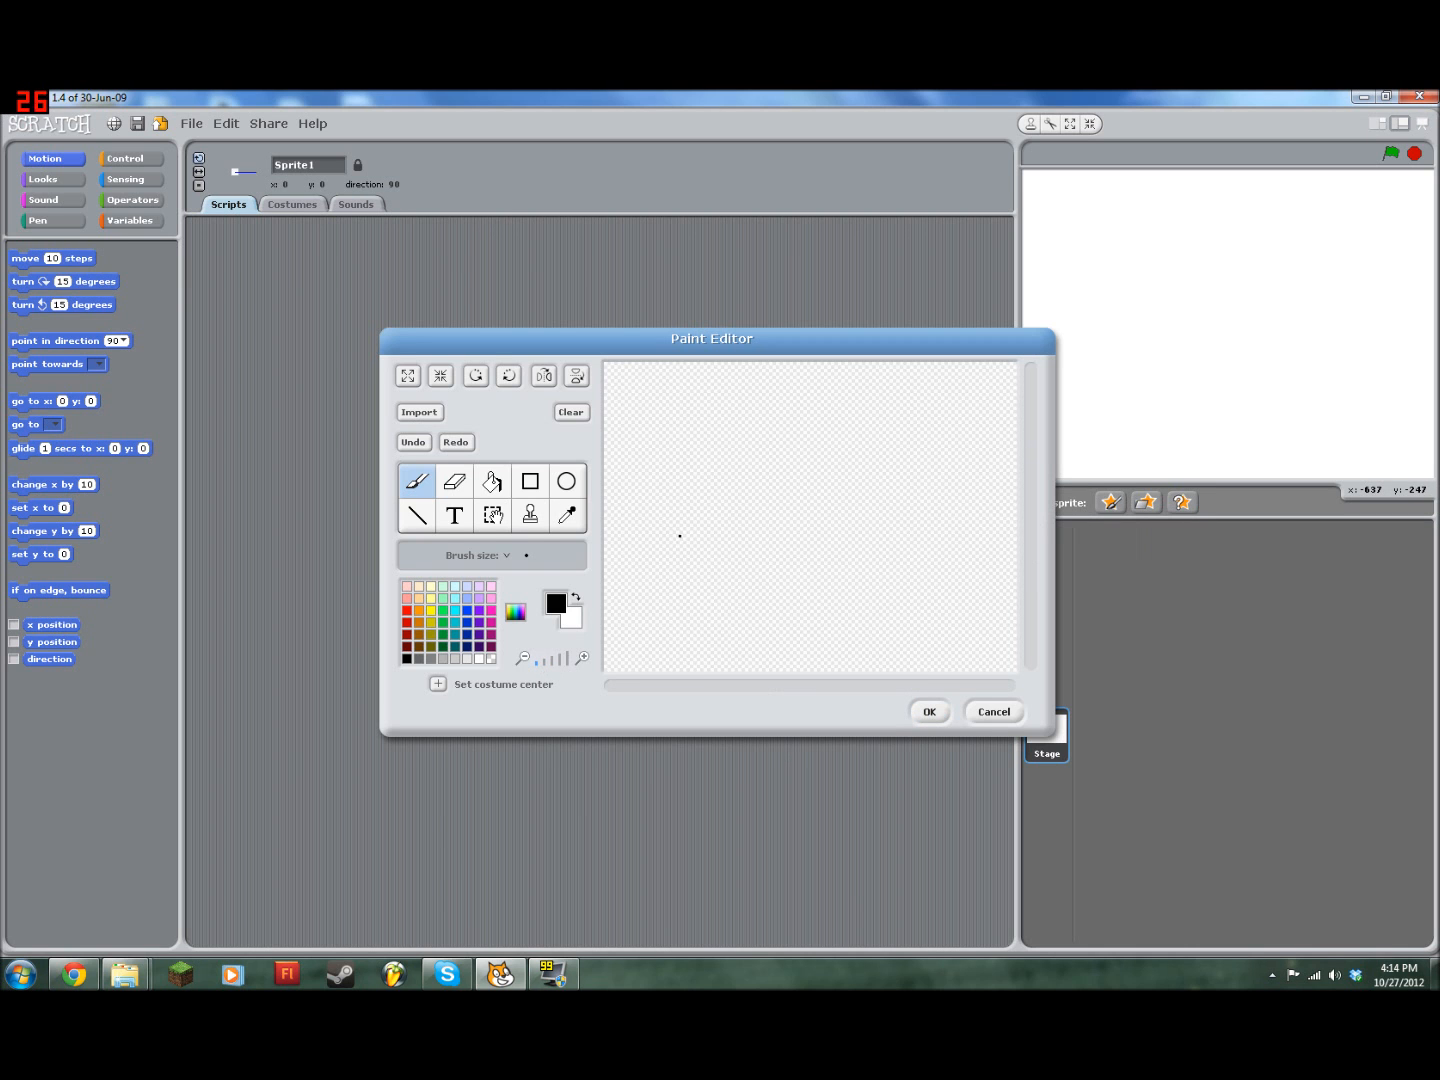
mouse_move(735, 523)
mouse_down()
mouse_move(760, 566)
mouse_move(808, 581)
mouse_move(850, 566)
mouse_move(878, 527)
mouse_move(876, 452)
mouse_move(785, 421)
mouse_move(736, 524)
mouse_up()
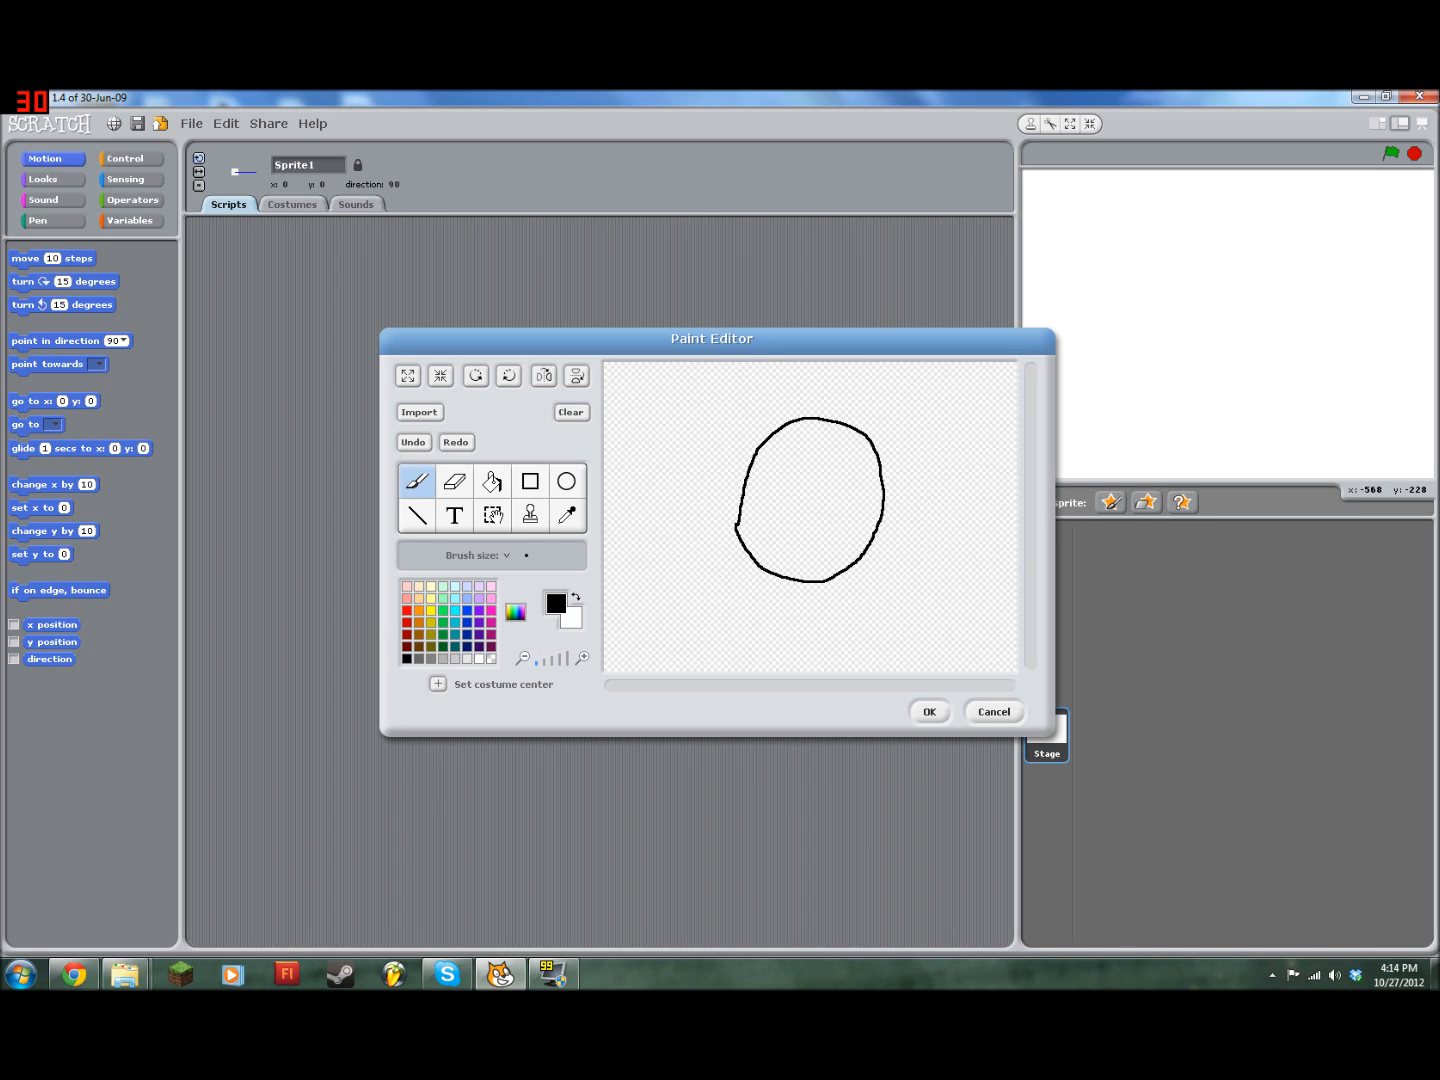
mouse_move(831, 495)
mouse_down()
mouse_move(810, 462)
mouse_move(846, 443)
mouse_move(842, 495)
mouse_move(771, 467)
mouse_move(784, 503)
mouse_move(760, 512)
mouse_up()
click(994, 711)
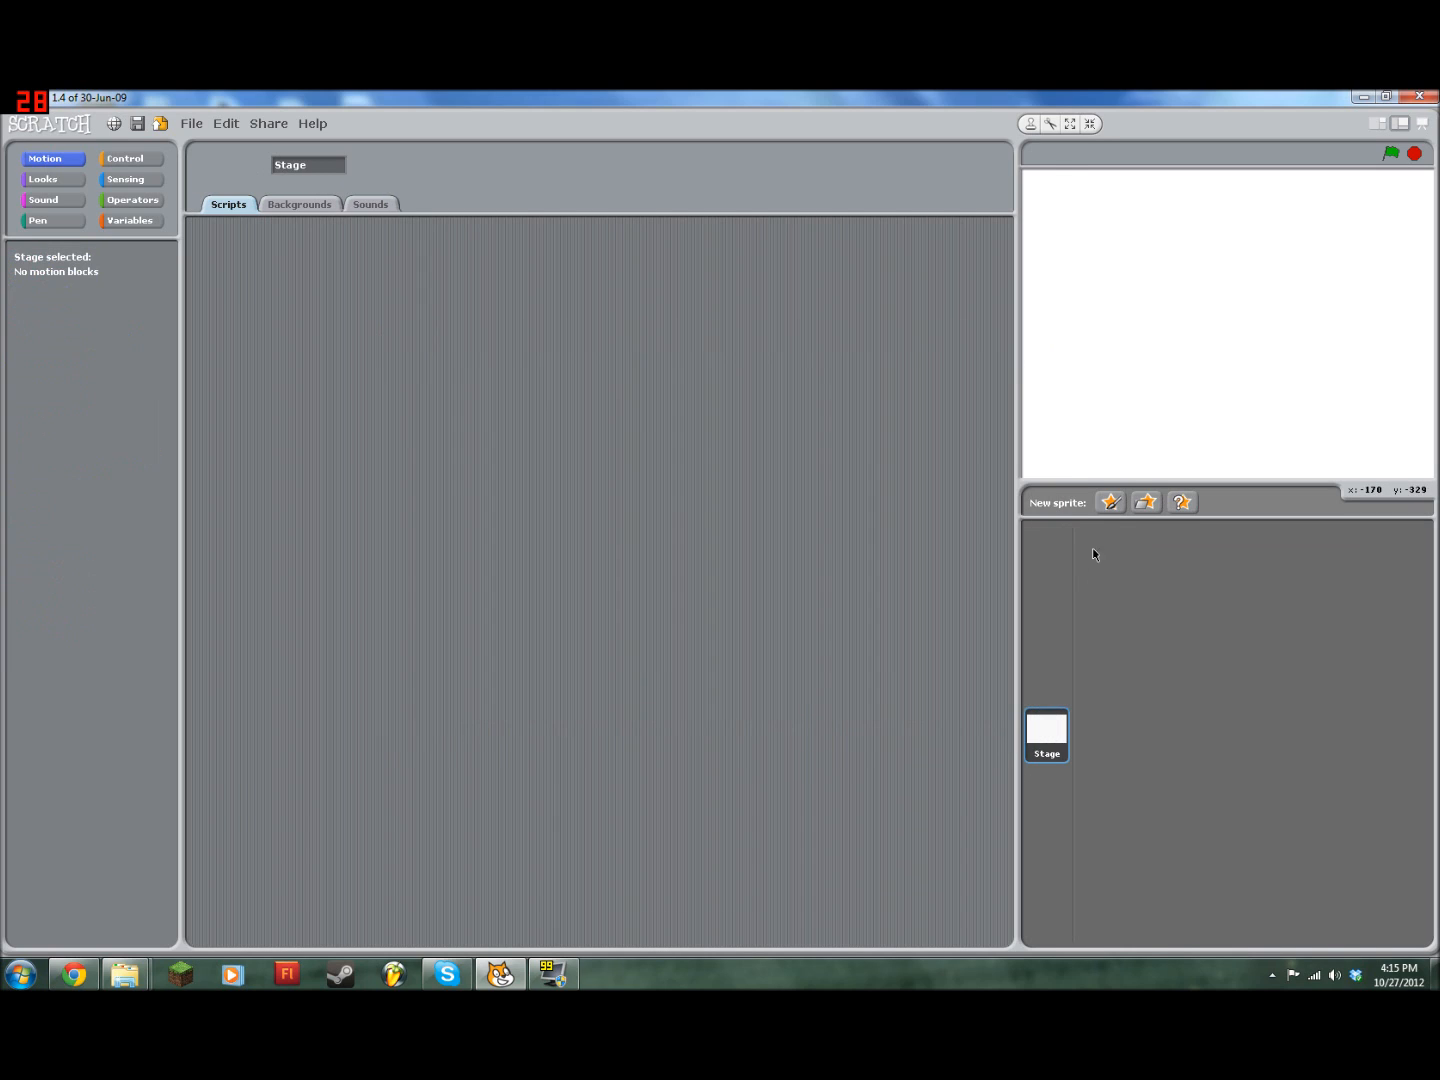
Step: Paint a new sprite, drawing a round black head outline with the brush and thickening its lower edge
click(1110, 502)
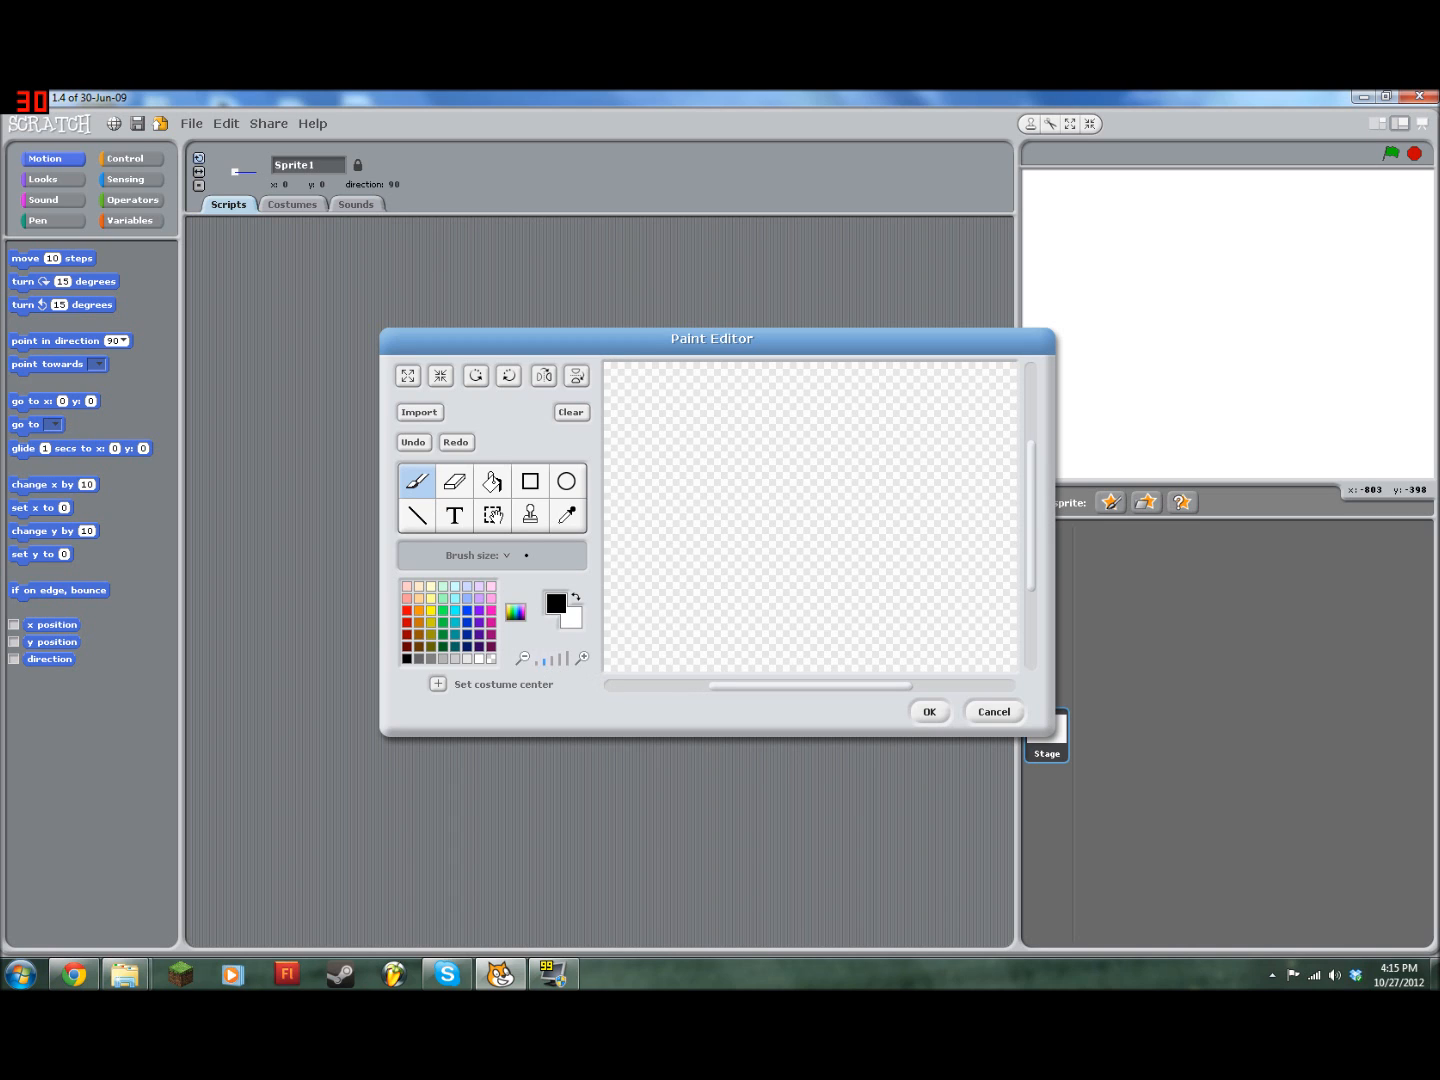
click(539, 661)
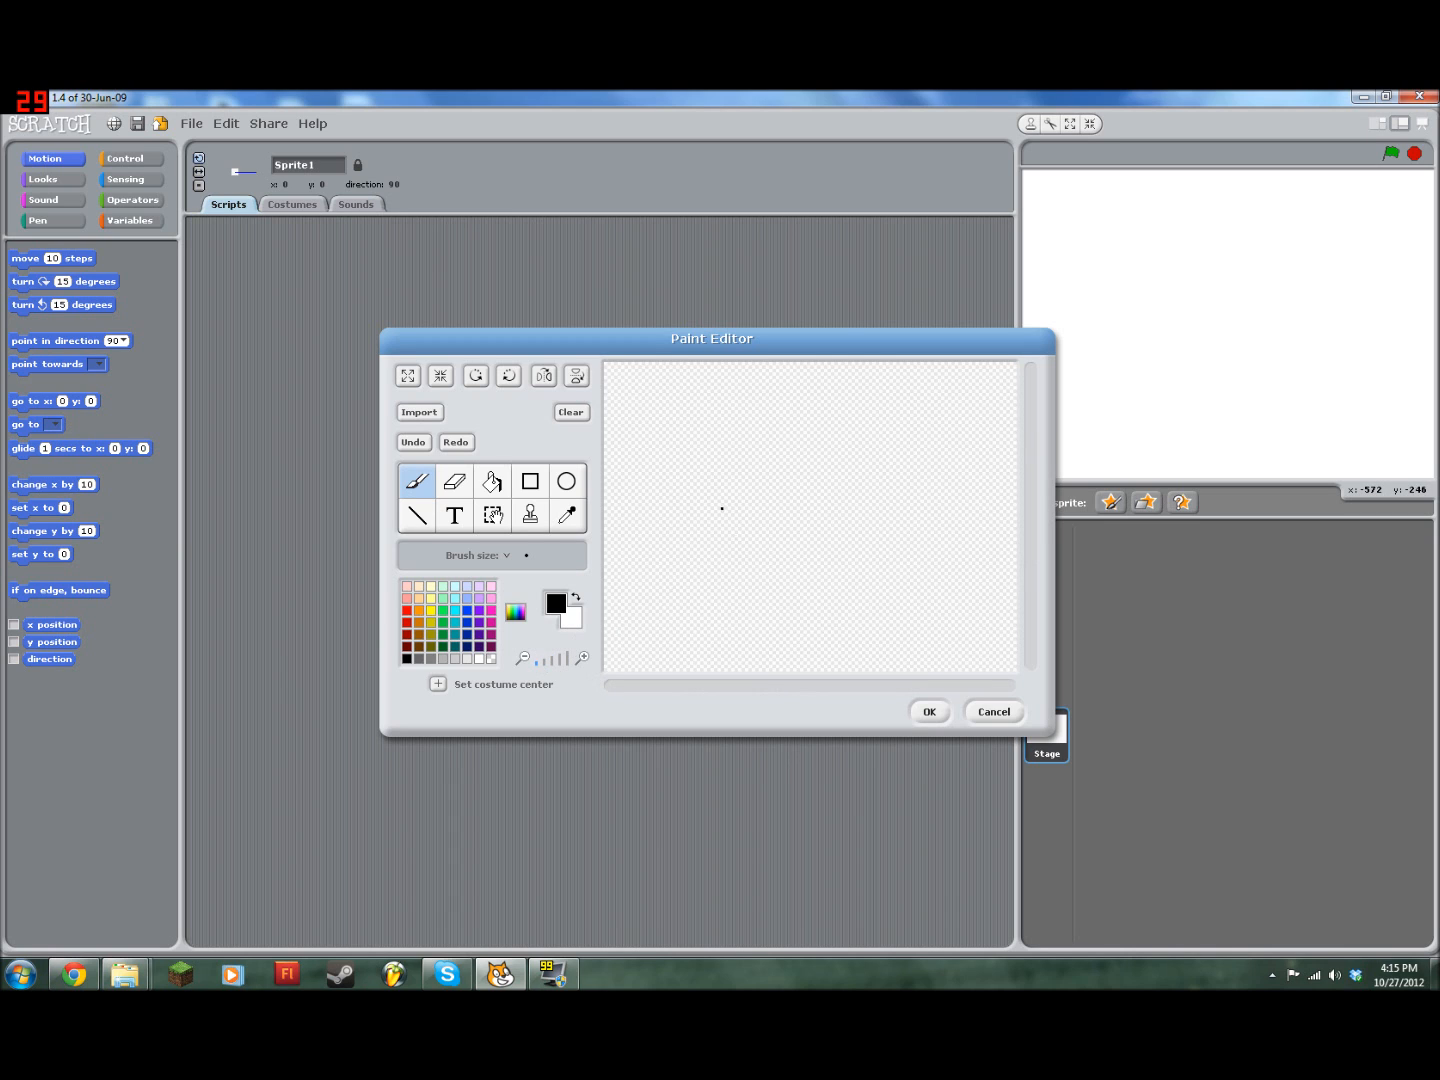
mouse_move(771, 464)
mouse_down()
mouse_move(740, 486)
mouse_move(746, 558)
mouse_move(833, 576)
mouse_move(857, 498)
mouse_move(806, 462)
mouse_move(766, 462)
mouse_up()
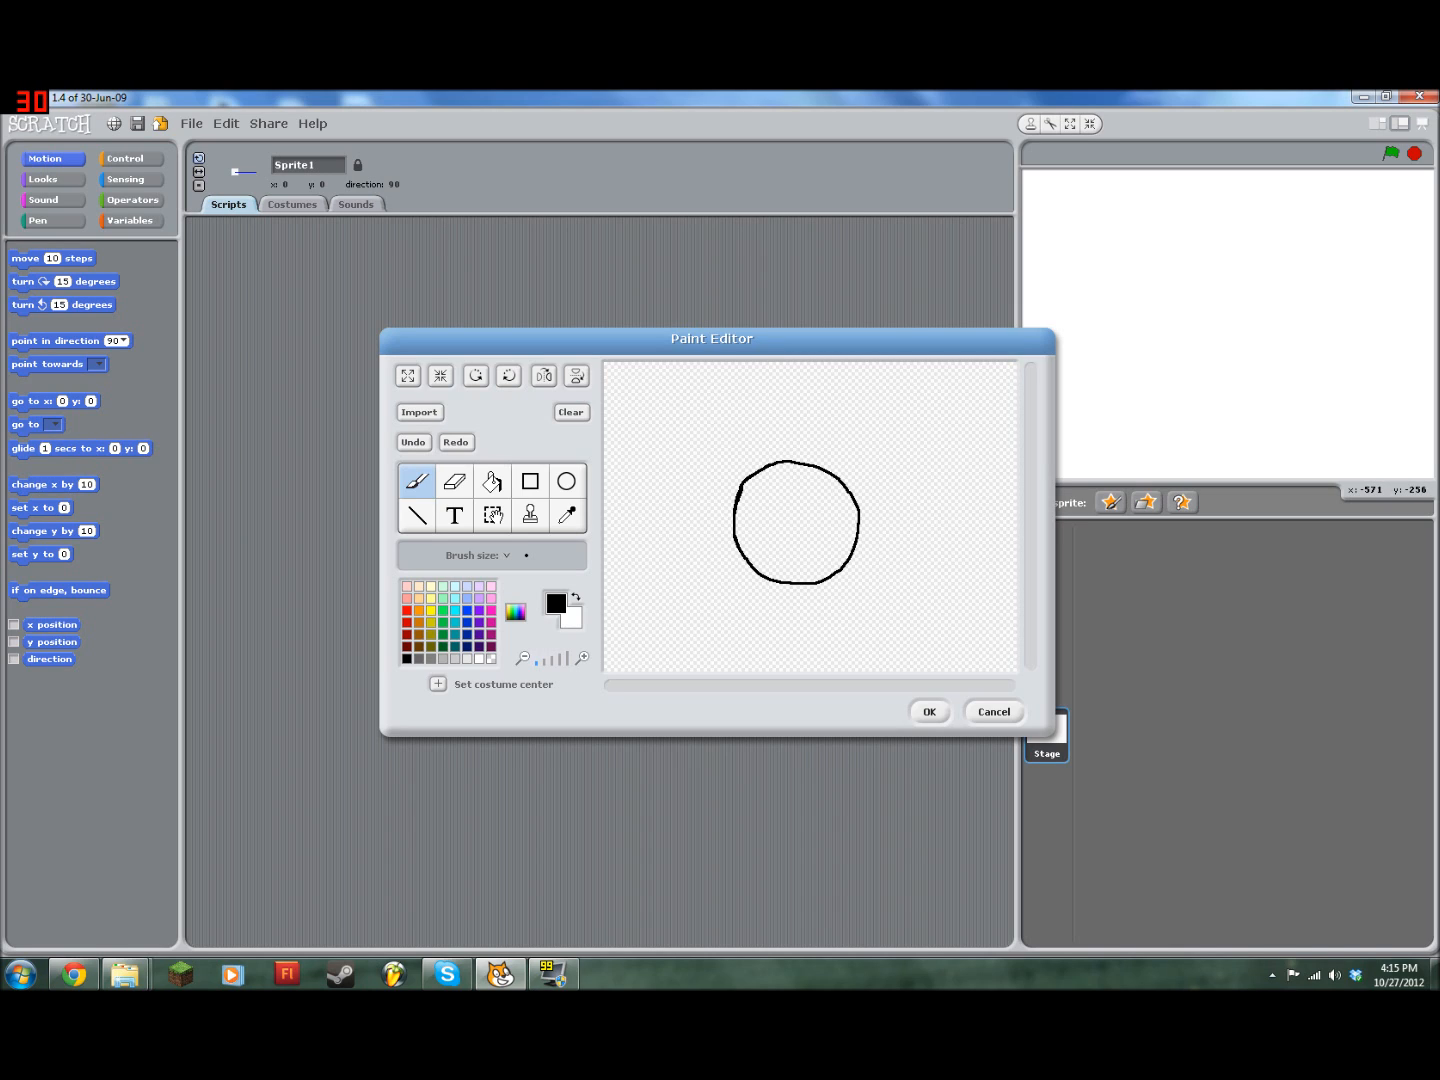
drag(746, 557, 796, 582)
Step: Draw two round eyes with pupils and a slanted smile inside the head outline
mouse_move(806, 513)
mouse_down()
mouse_move(795, 488)
mouse_move(822, 484)
mouse_move(828, 510)
mouse_move(807, 514)
mouse_up()
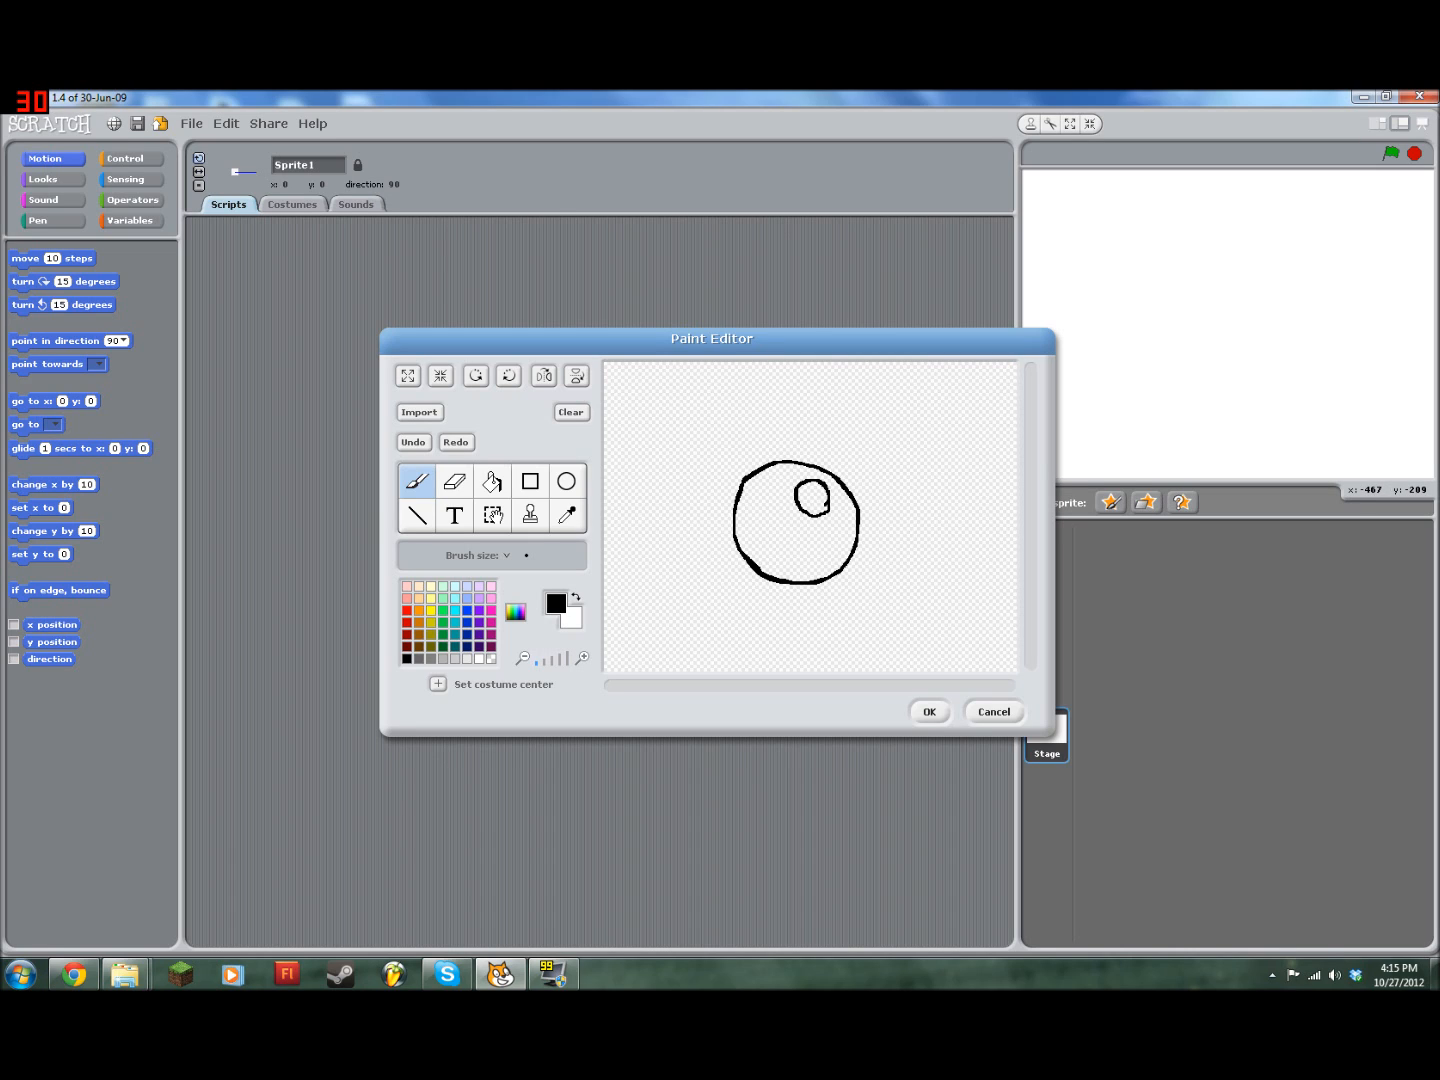
click(413, 442)
click(424, 446)
mouse_move(763, 534)
mouse_down()
mouse_move(751, 506)
mouse_move(777, 510)
mouse_move(777, 531)
mouse_up()
click(762, 521)
drag(810, 493, 813, 503)
drag(786, 561, 838, 523)
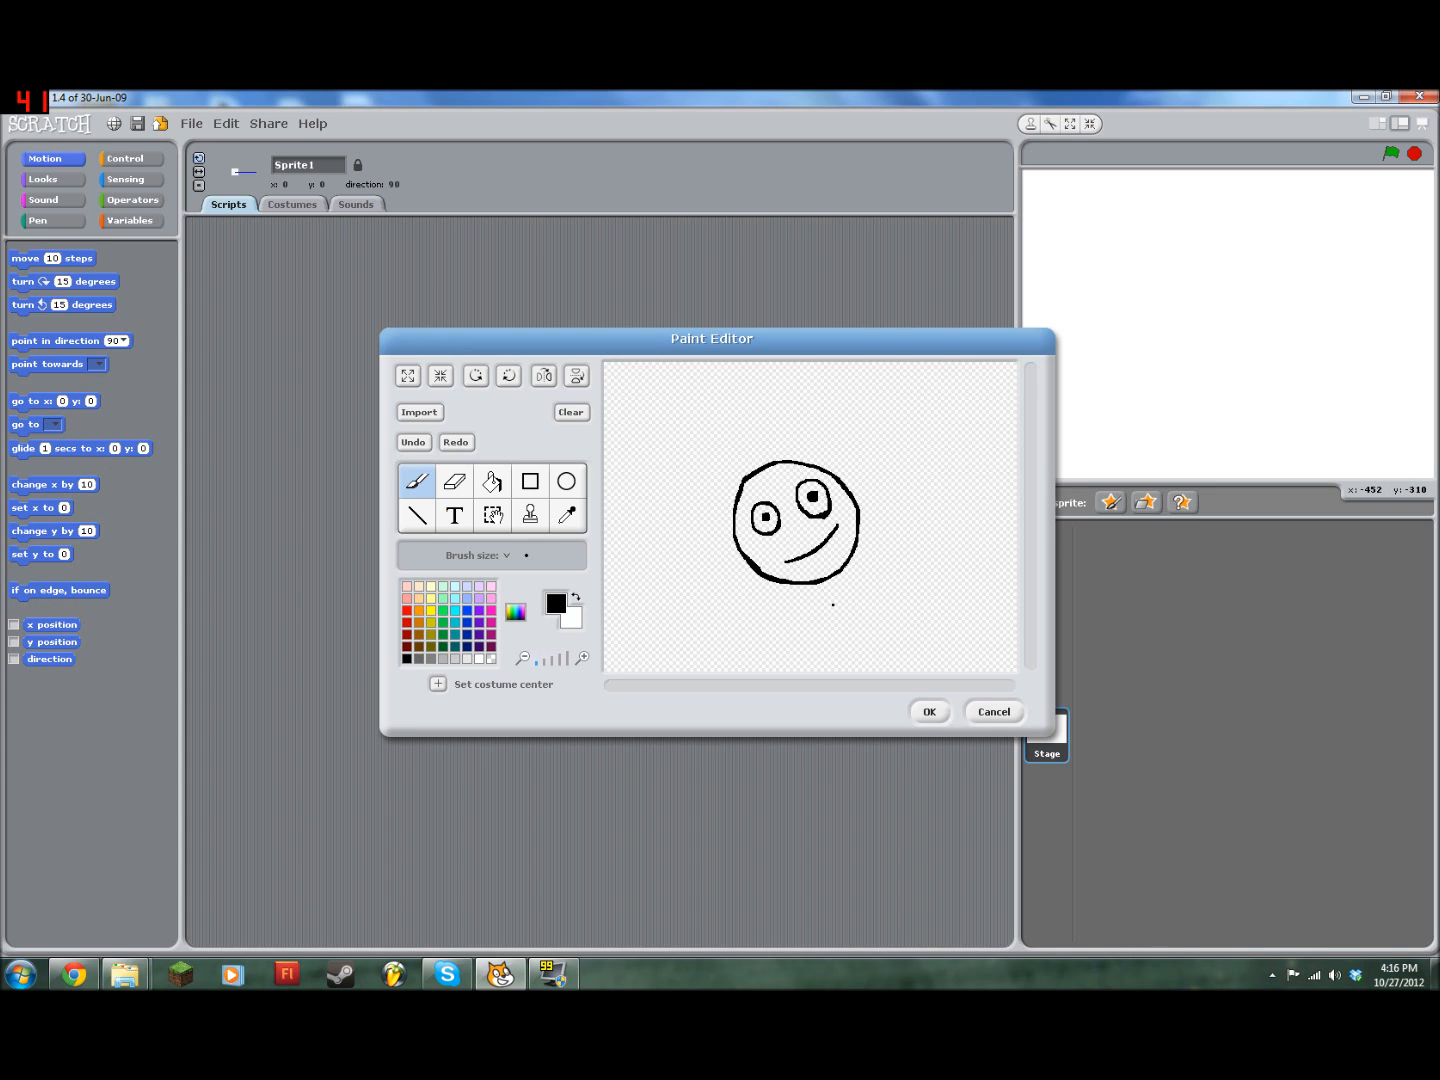
Step: Fill the face inside the head outline with white
click(492, 481)
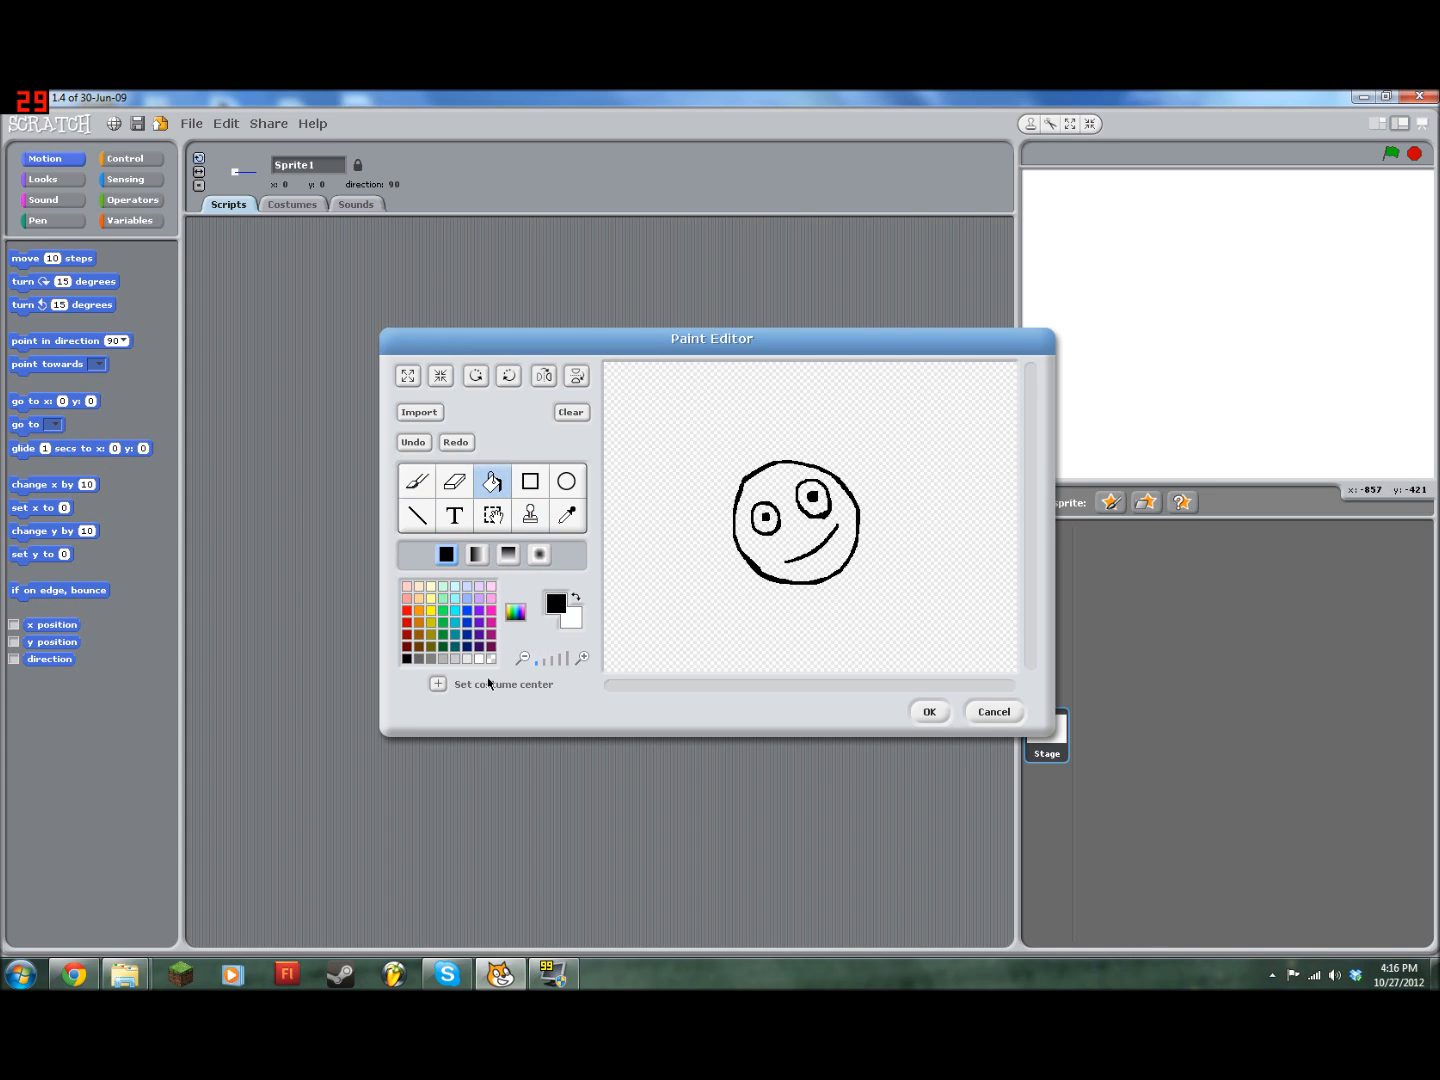
click(480, 658)
click(771, 502)
Step: Try rotating the selected face drawing in both directions
click(492, 515)
drag(682, 410, 886, 587)
click(474, 377)
click(510, 380)
click(510, 380)
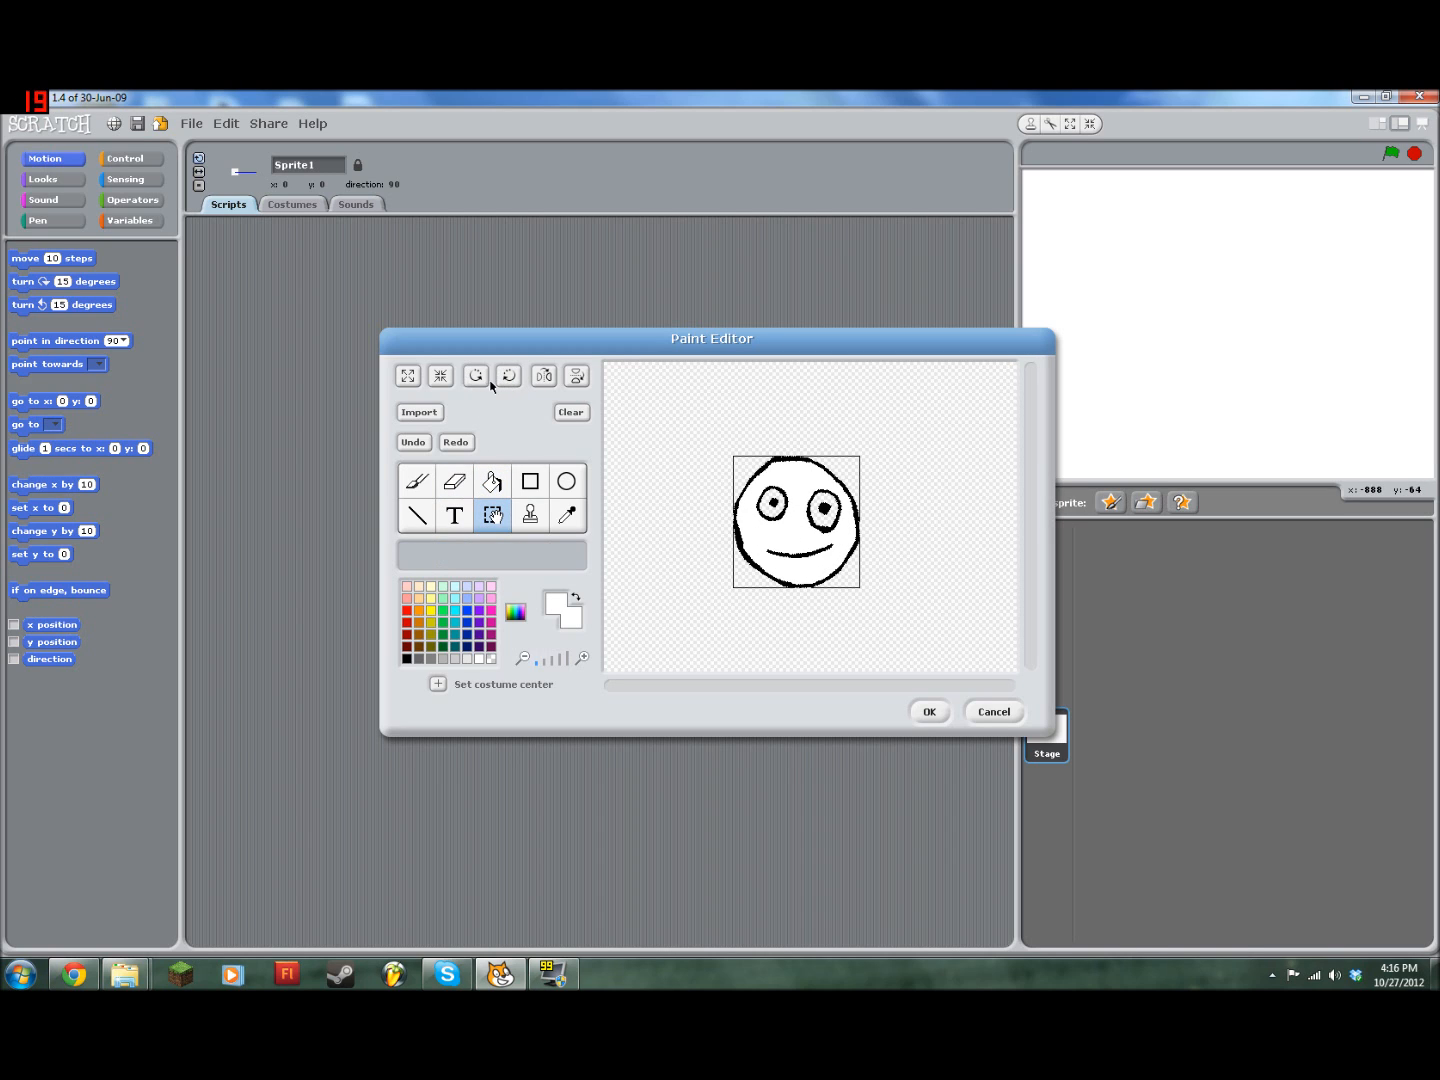
click(476, 377)
Step: Save the face as a sprite and place it on the stage at about x 15, y -37
click(929, 711)
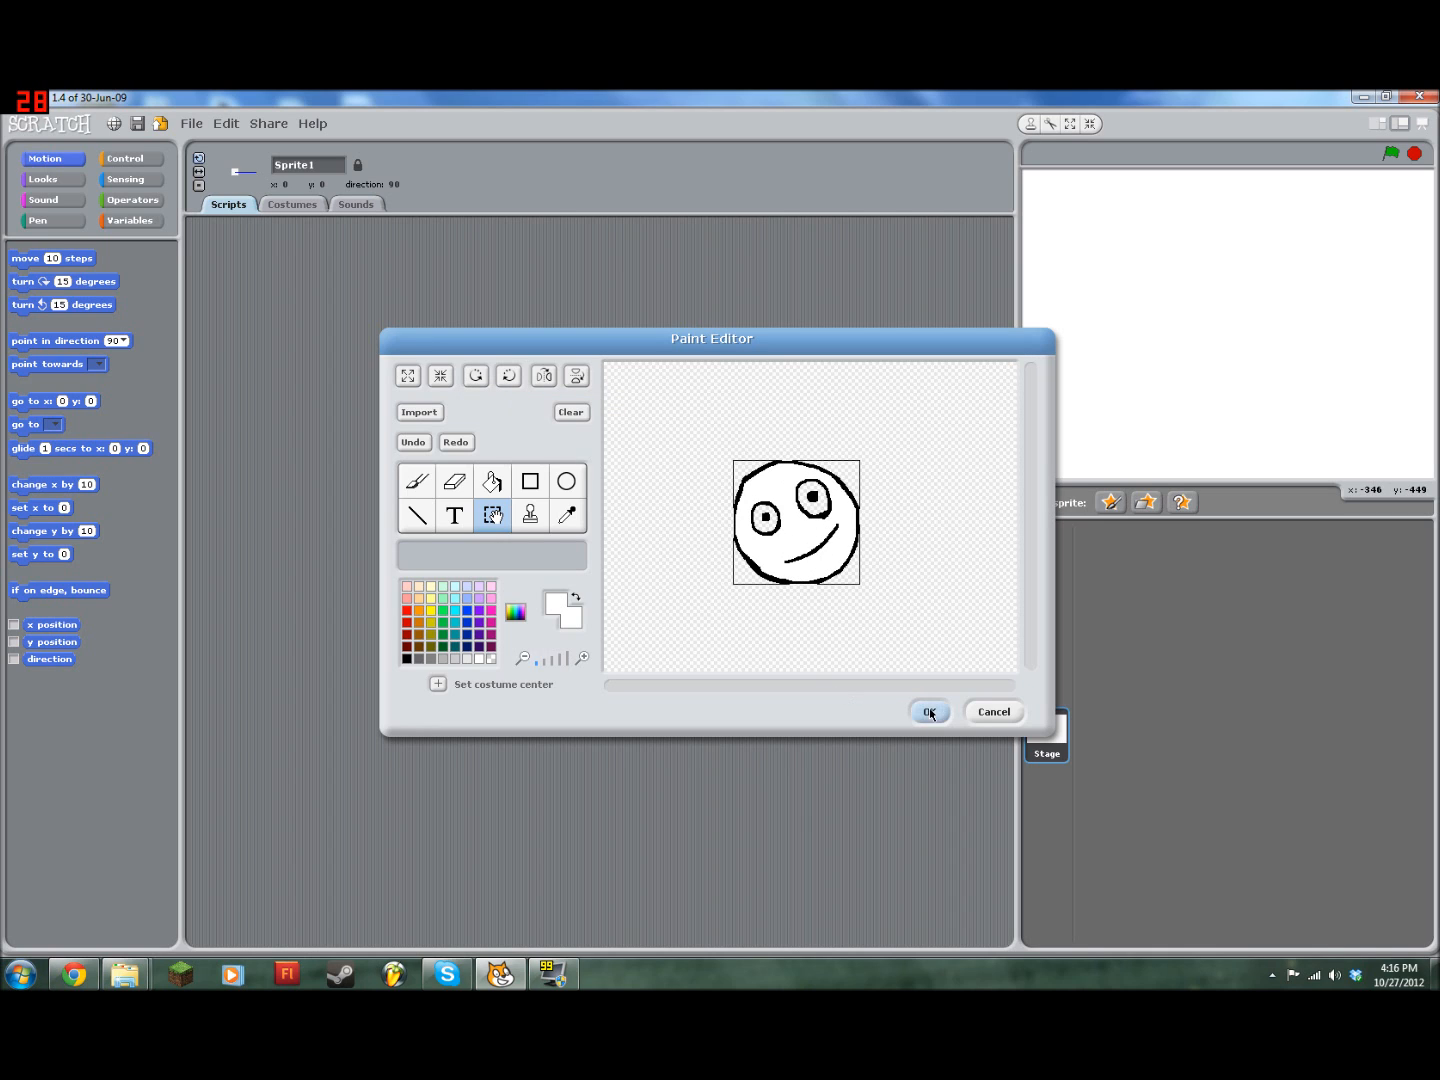
drag(1238, 316, 1251, 348)
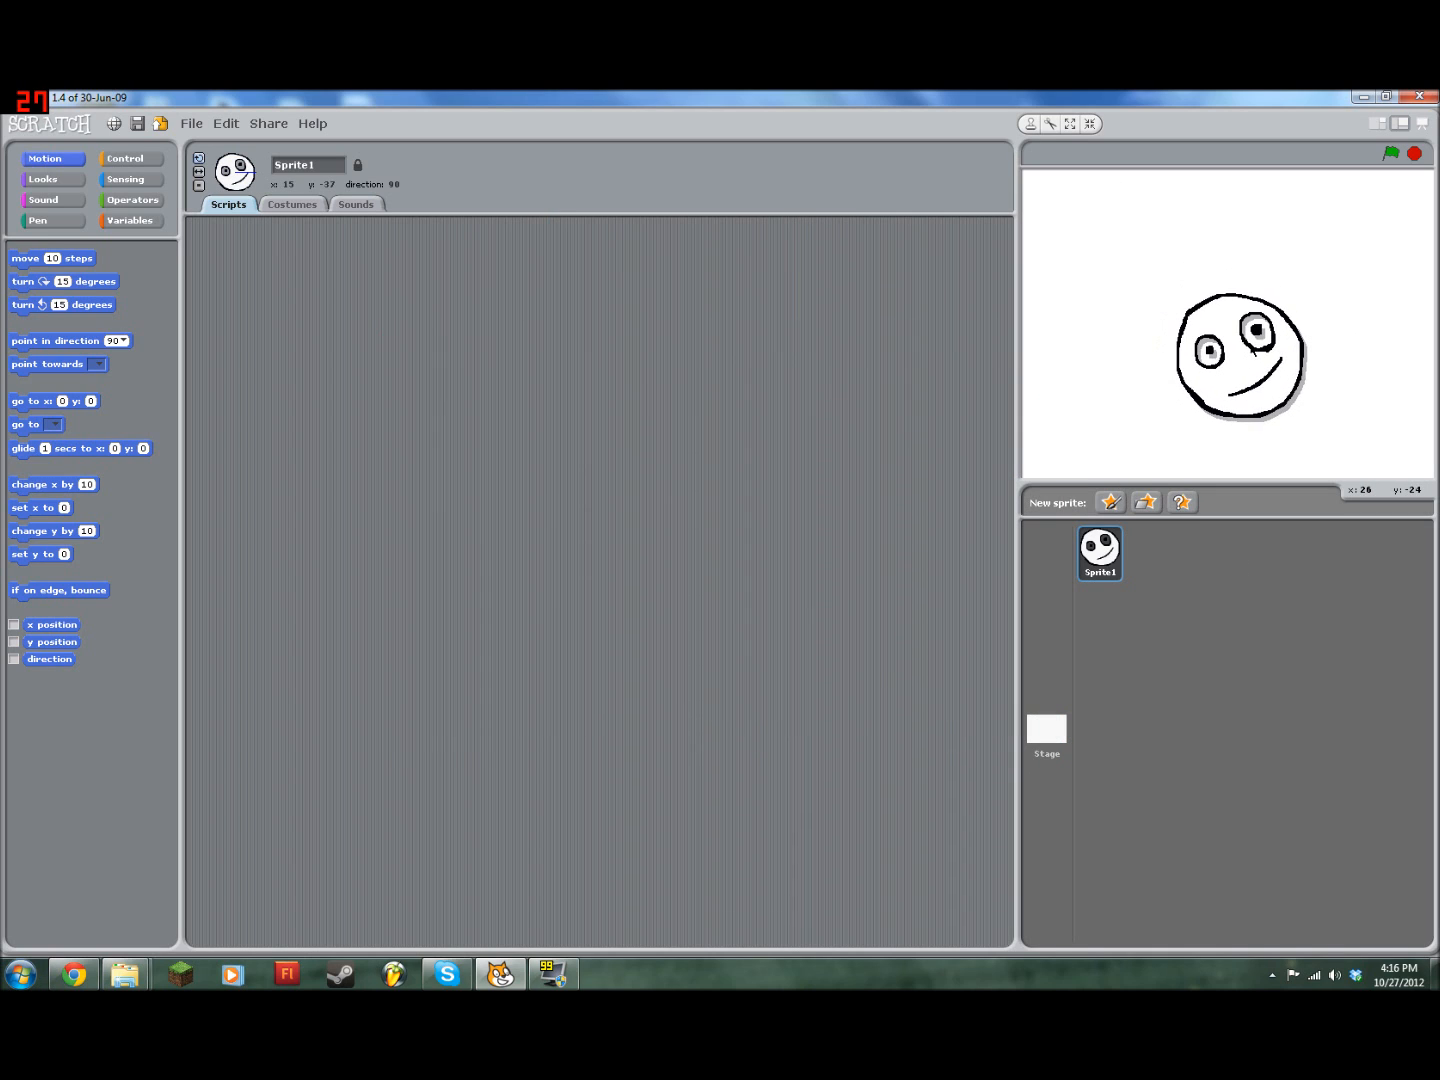
click(1111, 501)
click(994, 711)
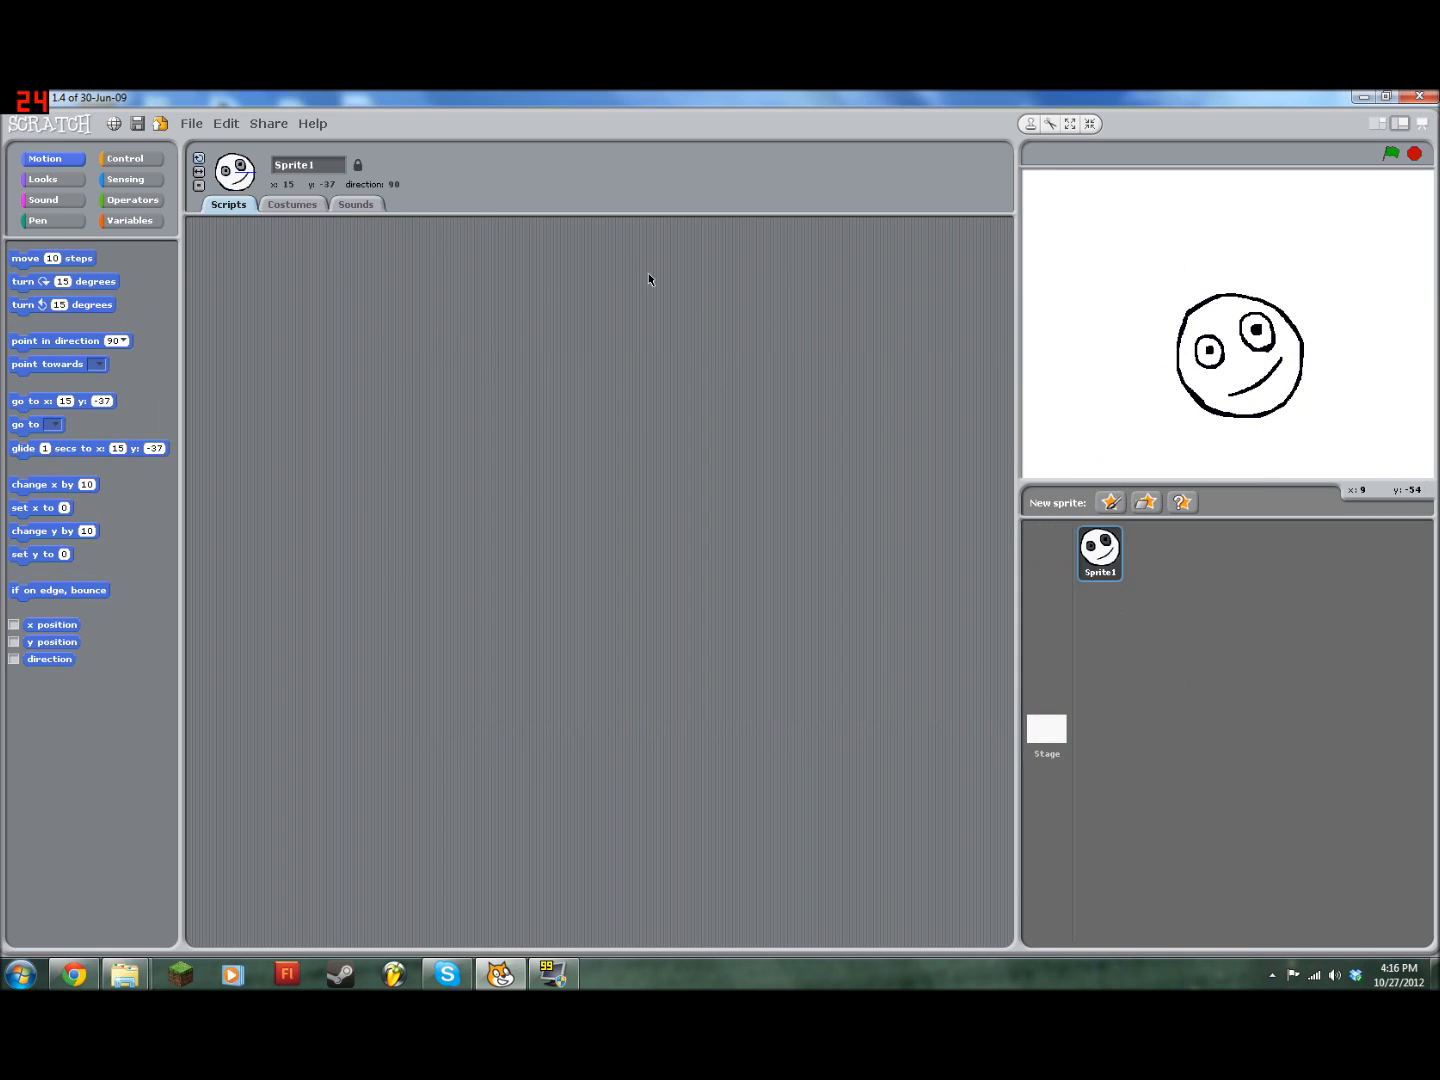
Step: Edit the head's costume and fill the transparent areas of both eyes with white
click(293, 204)
click(316, 301)
click(493, 481)
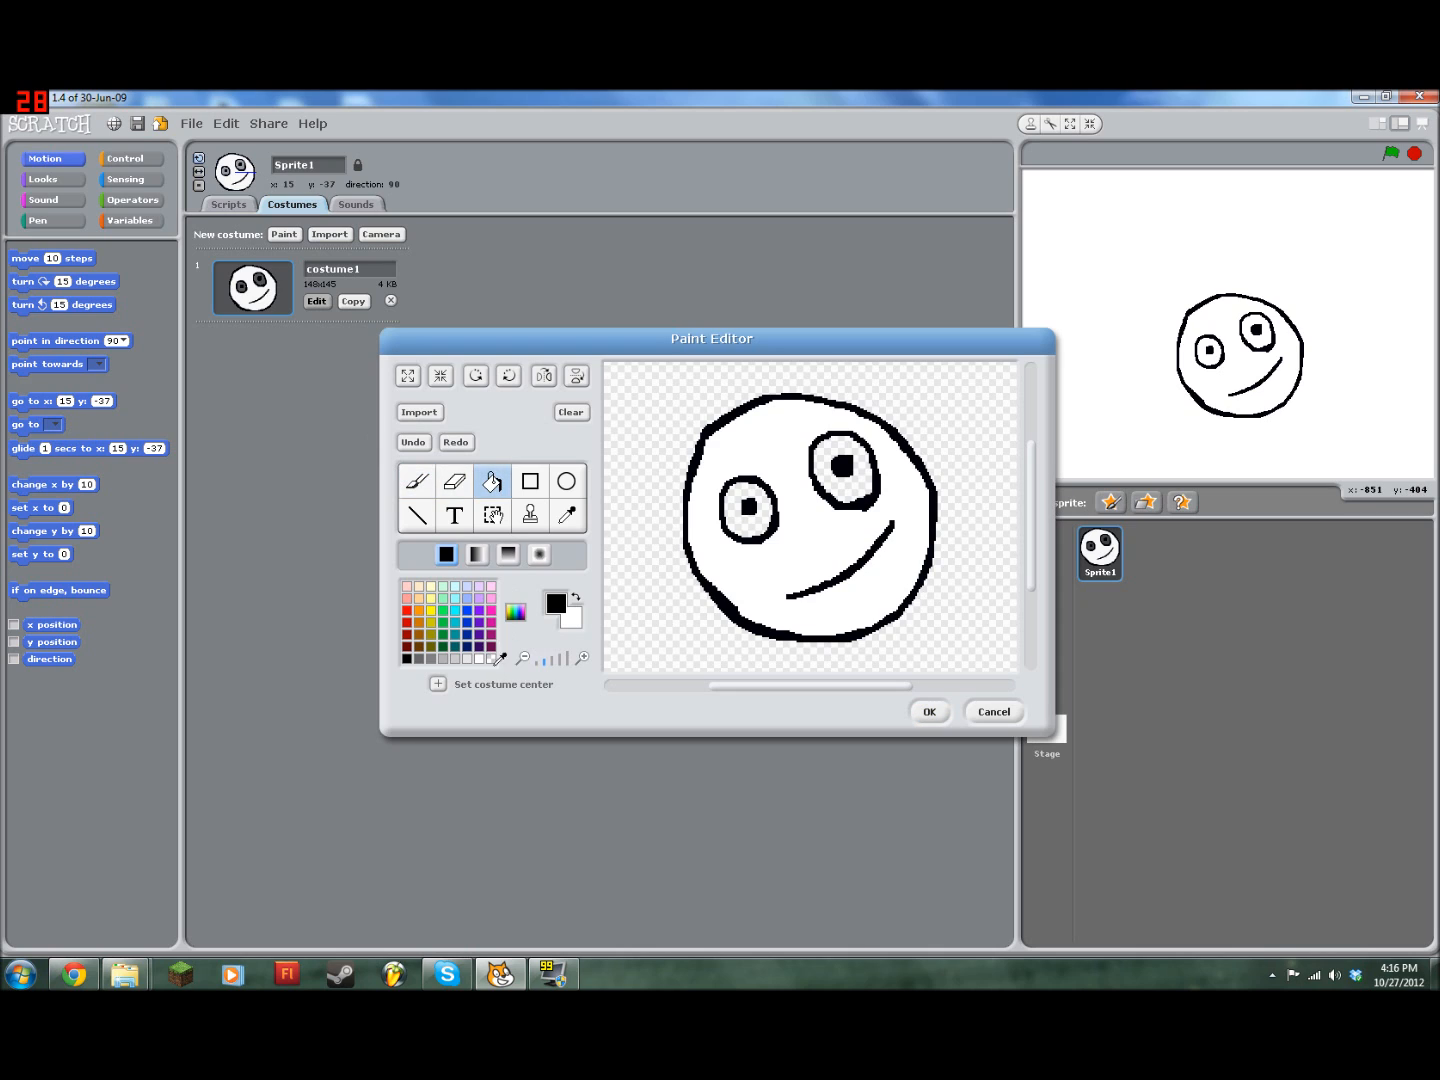
click(491, 658)
click(818, 478)
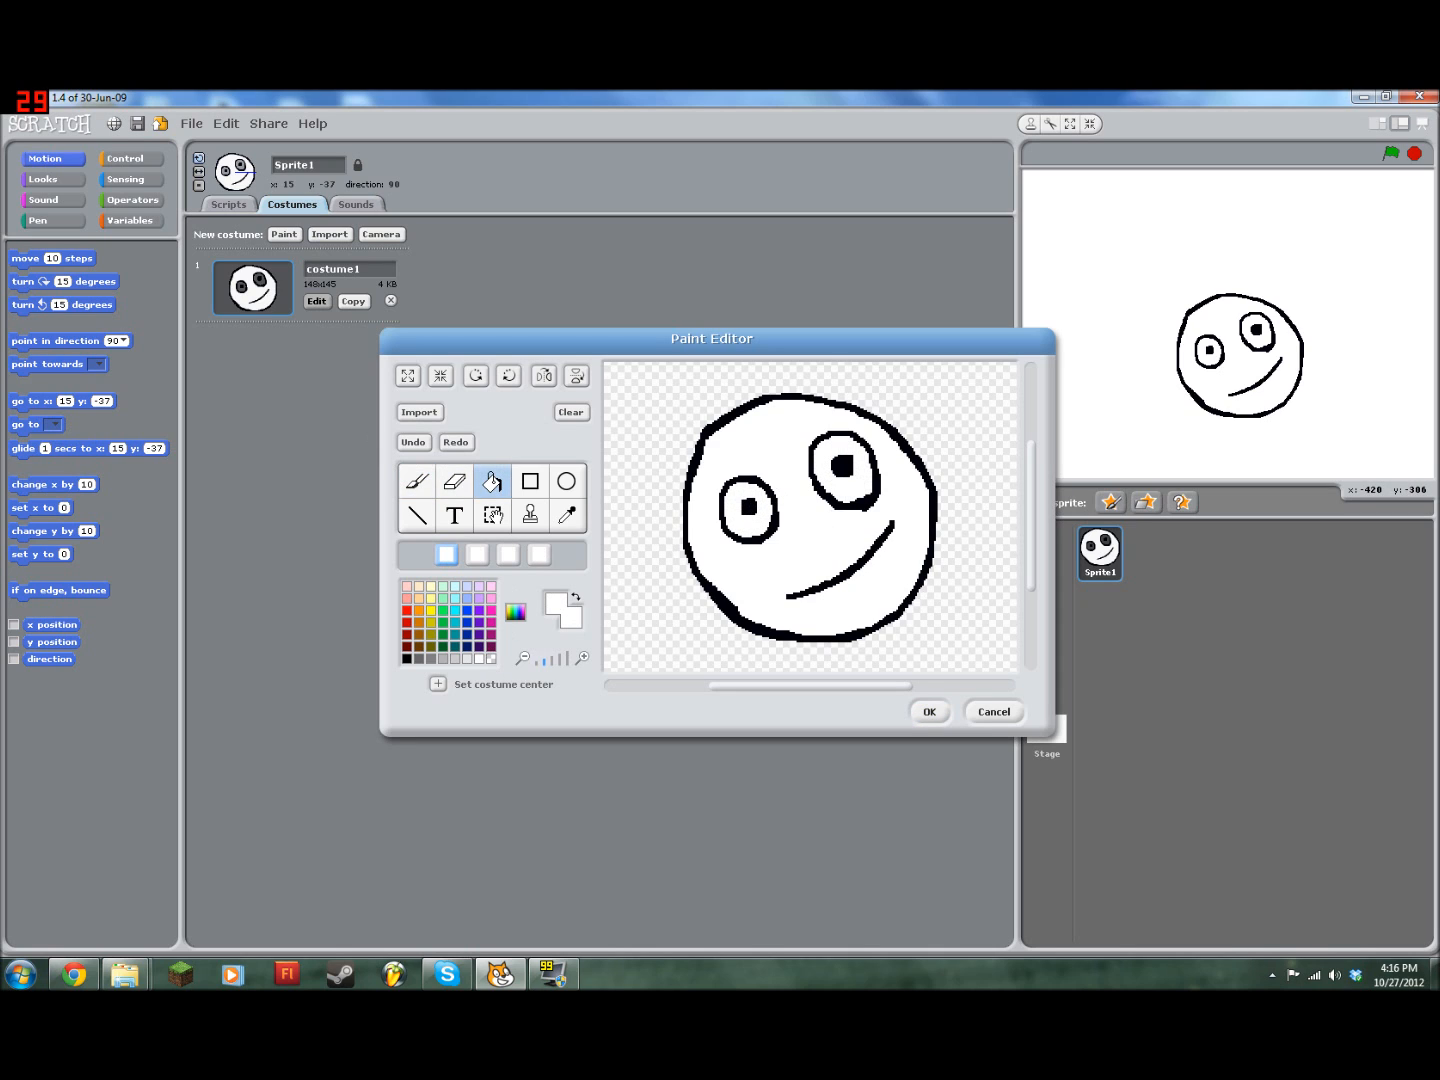
click(928, 710)
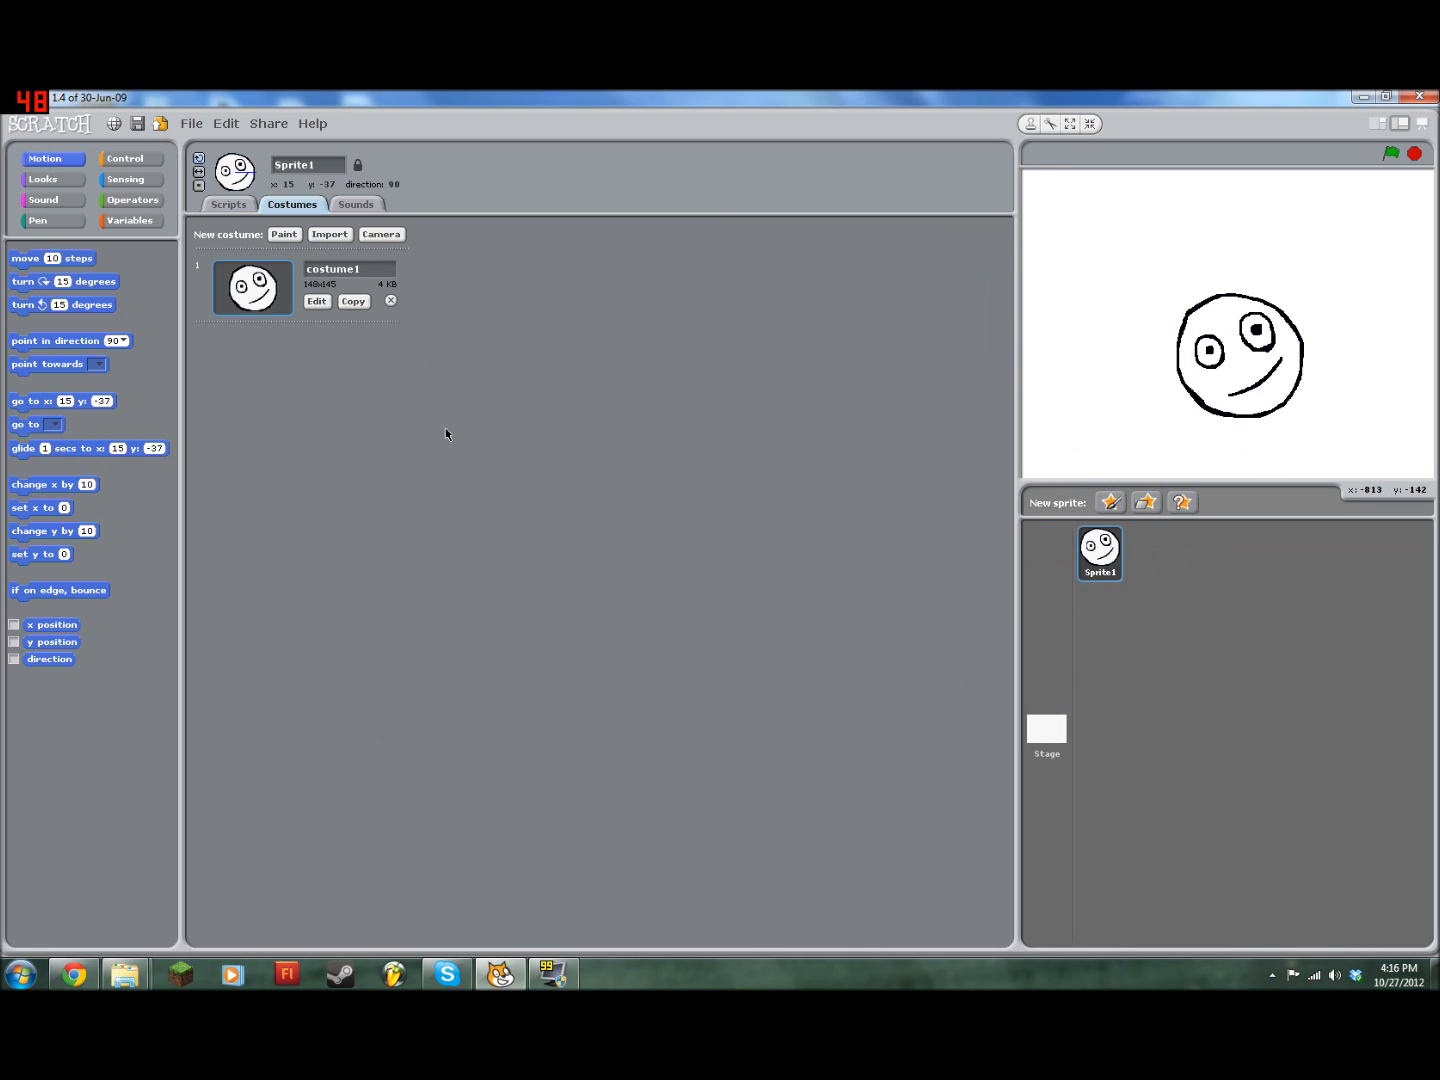
Step: Edit the head's costume and draw creases at both mouth corners, below the lips and under the eyes
click(317, 302)
drag(783, 582, 772, 611)
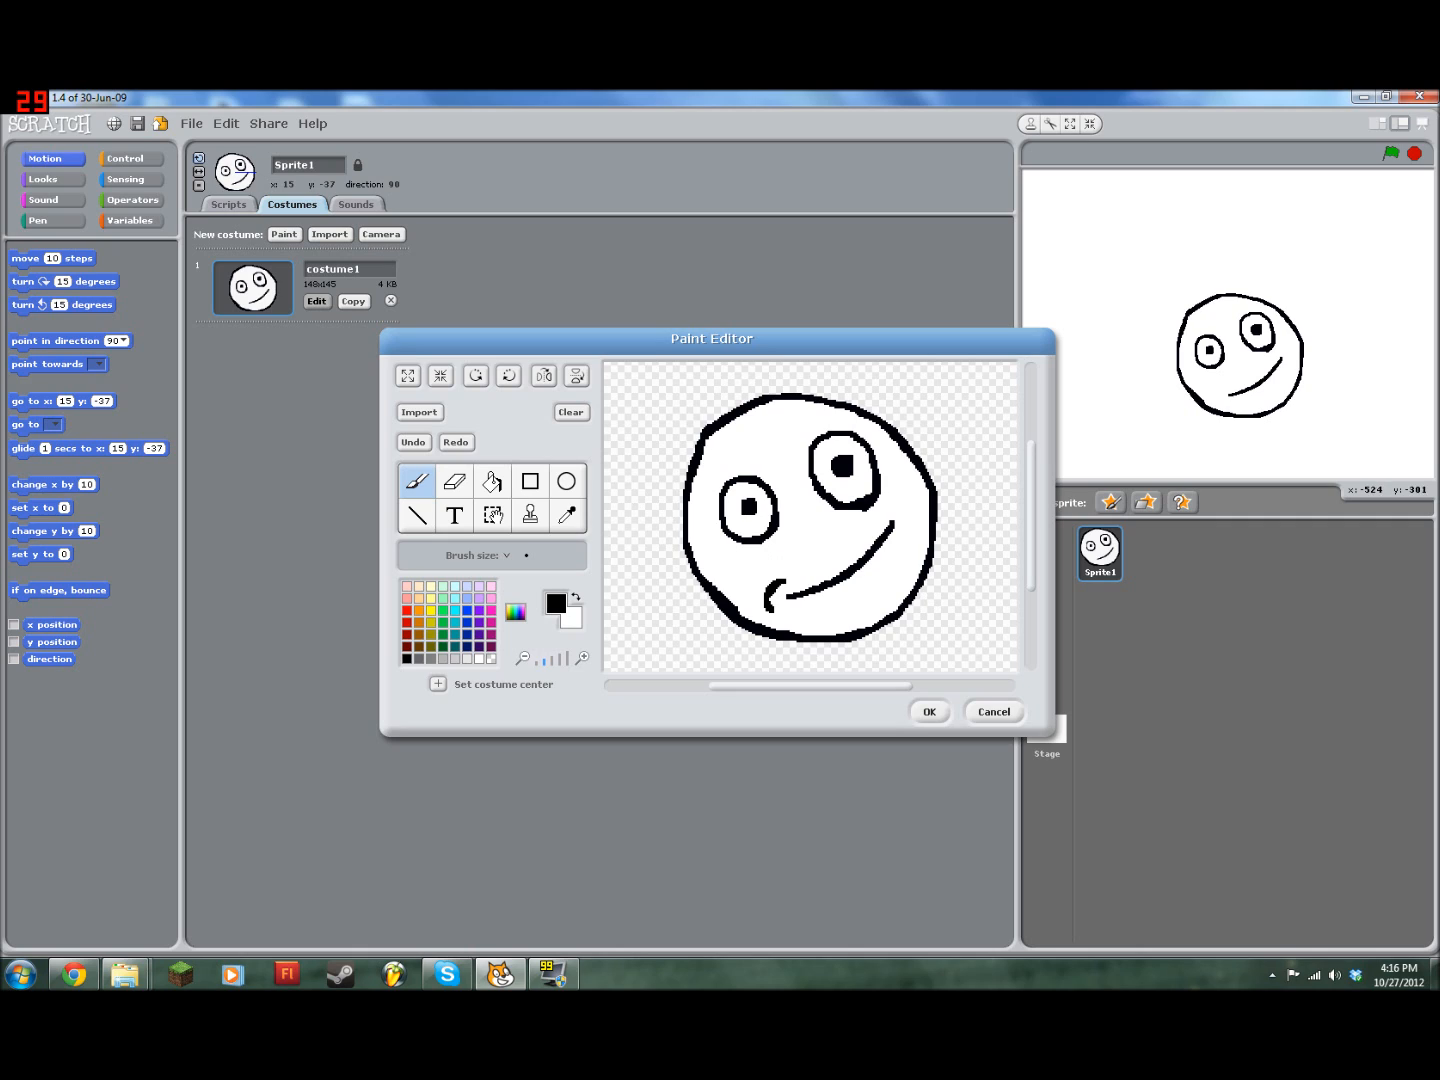
drag(882, 511, 900, 512)
mouse_move(860, 590)
mouse_down()
mouse_move(878, 568)
mouse_move(851, 591)
mouse_up()
drag(770, 538, 772, 553)
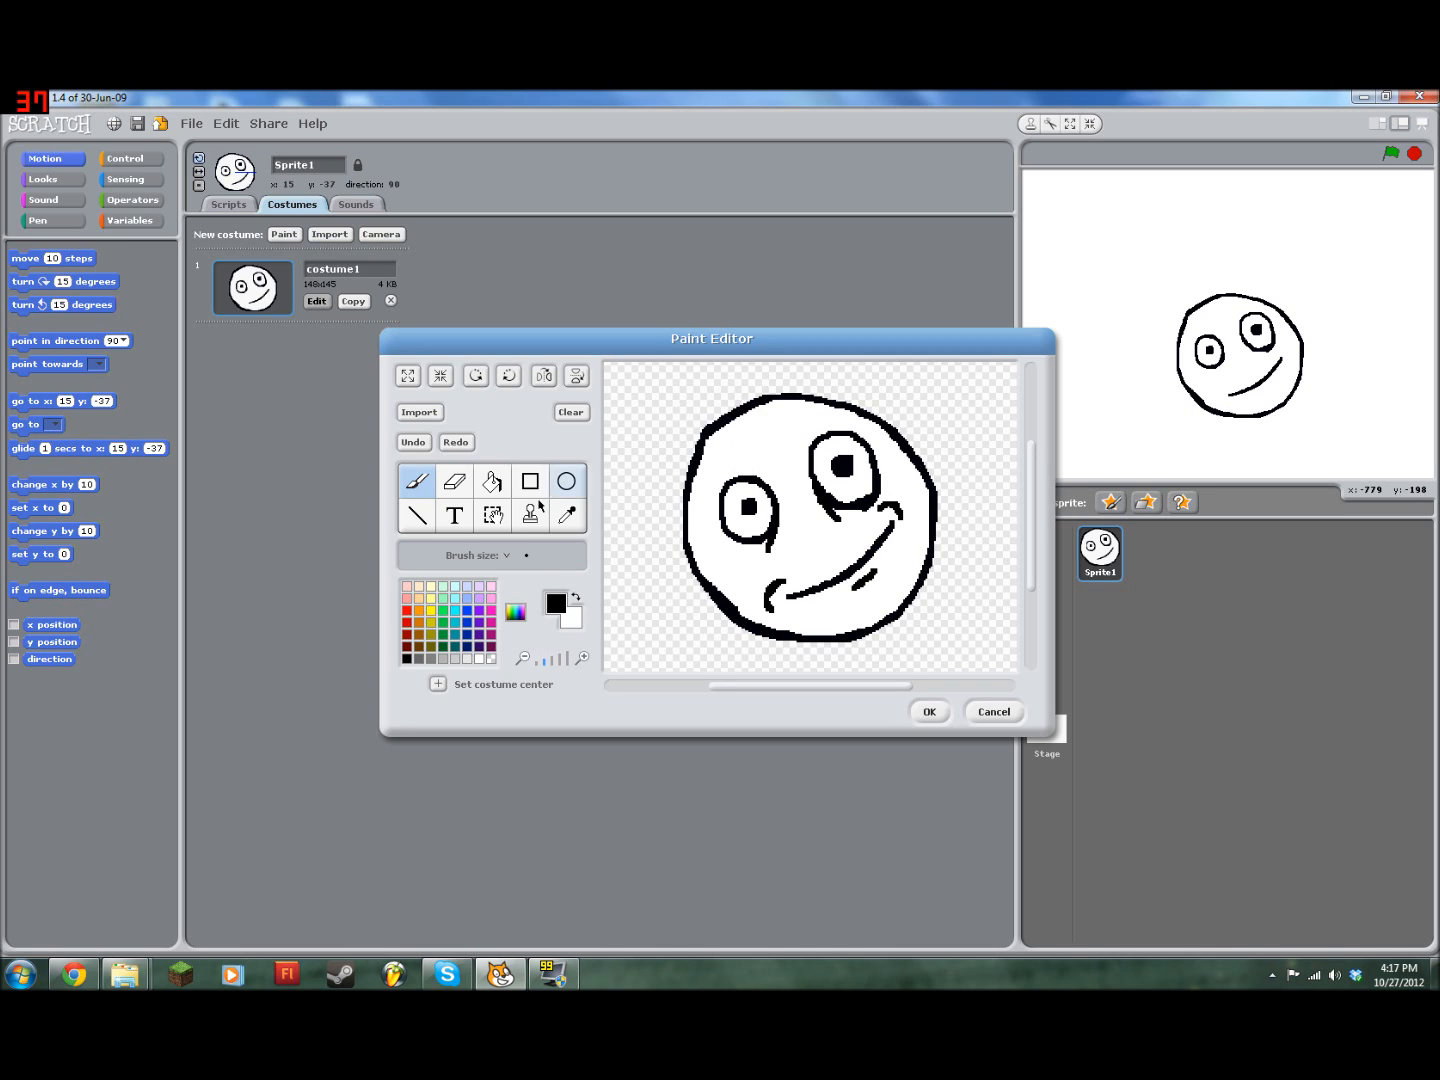
Step: Draw forehead wrinkles with a thinner brush, save the costume, and move the head to about x -1, y -13 on the stage
click(505, 555)
click(677, 494)
drag(711, 463, 742, 448)
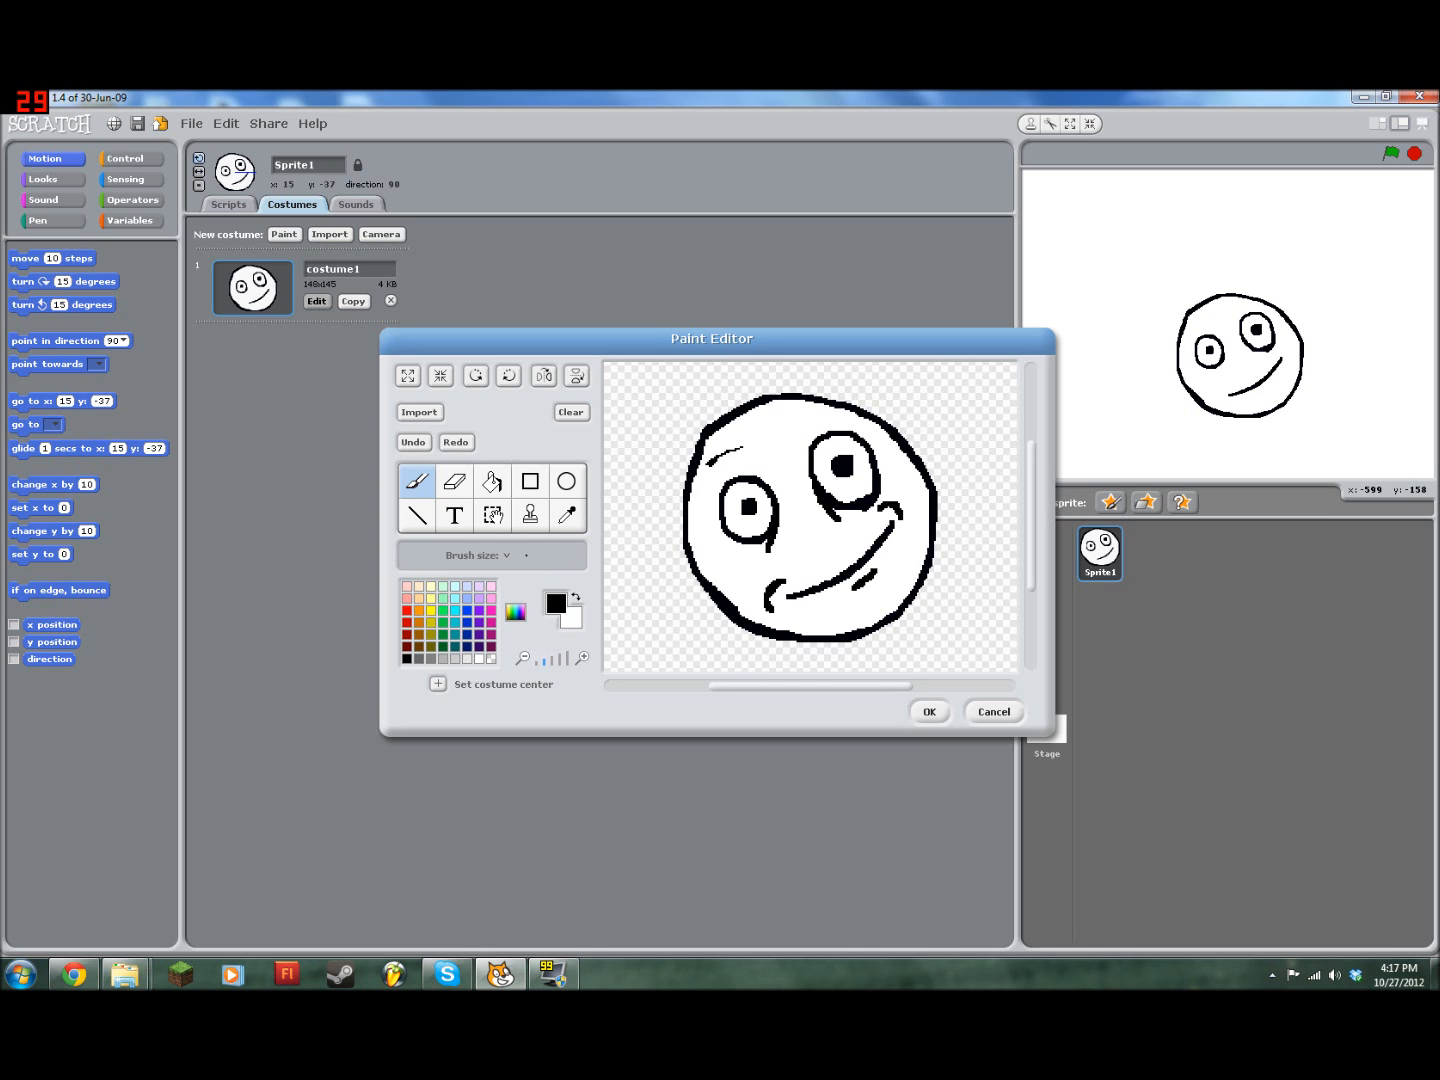
mouse_move(744, 449)
mouse_down()
mouse_move(763, 468)
mouse_move(800, 451)
mouse_move(812, 414)
mouse_up()
mouse_move(729, 437)
mouse_down()
mouse_move(767, 440)
mouse_move(800, 411)
mouse_up()
drag(742, 422, 771, 413)
click(929, 711)
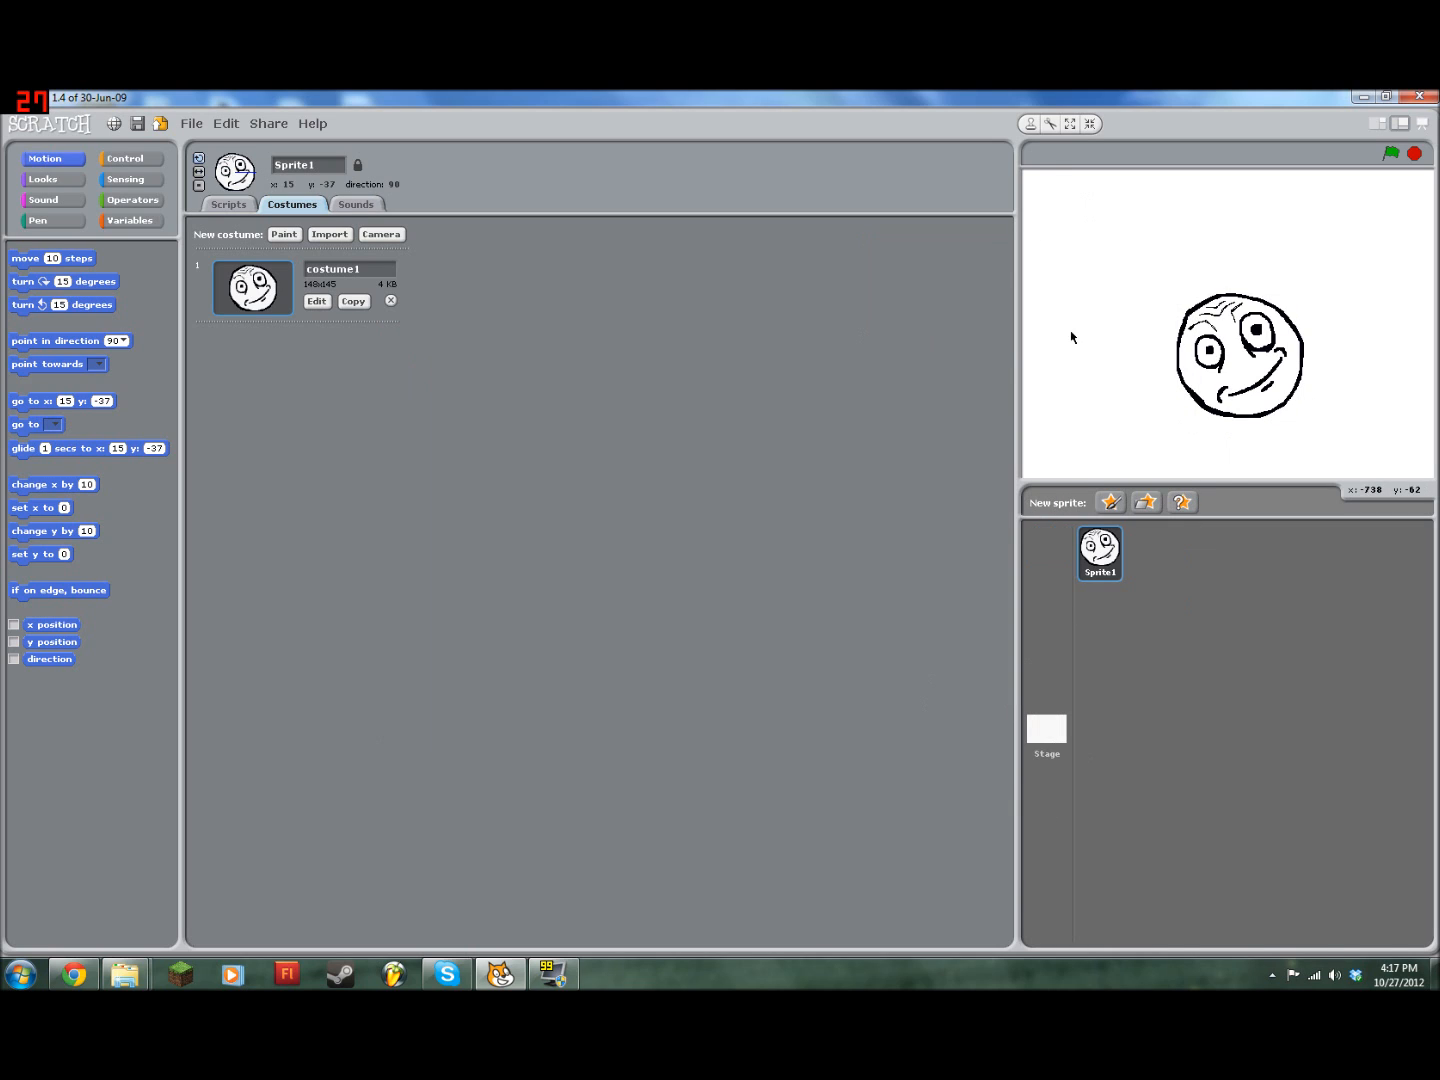
drag(1233, 331, 1217, 307)
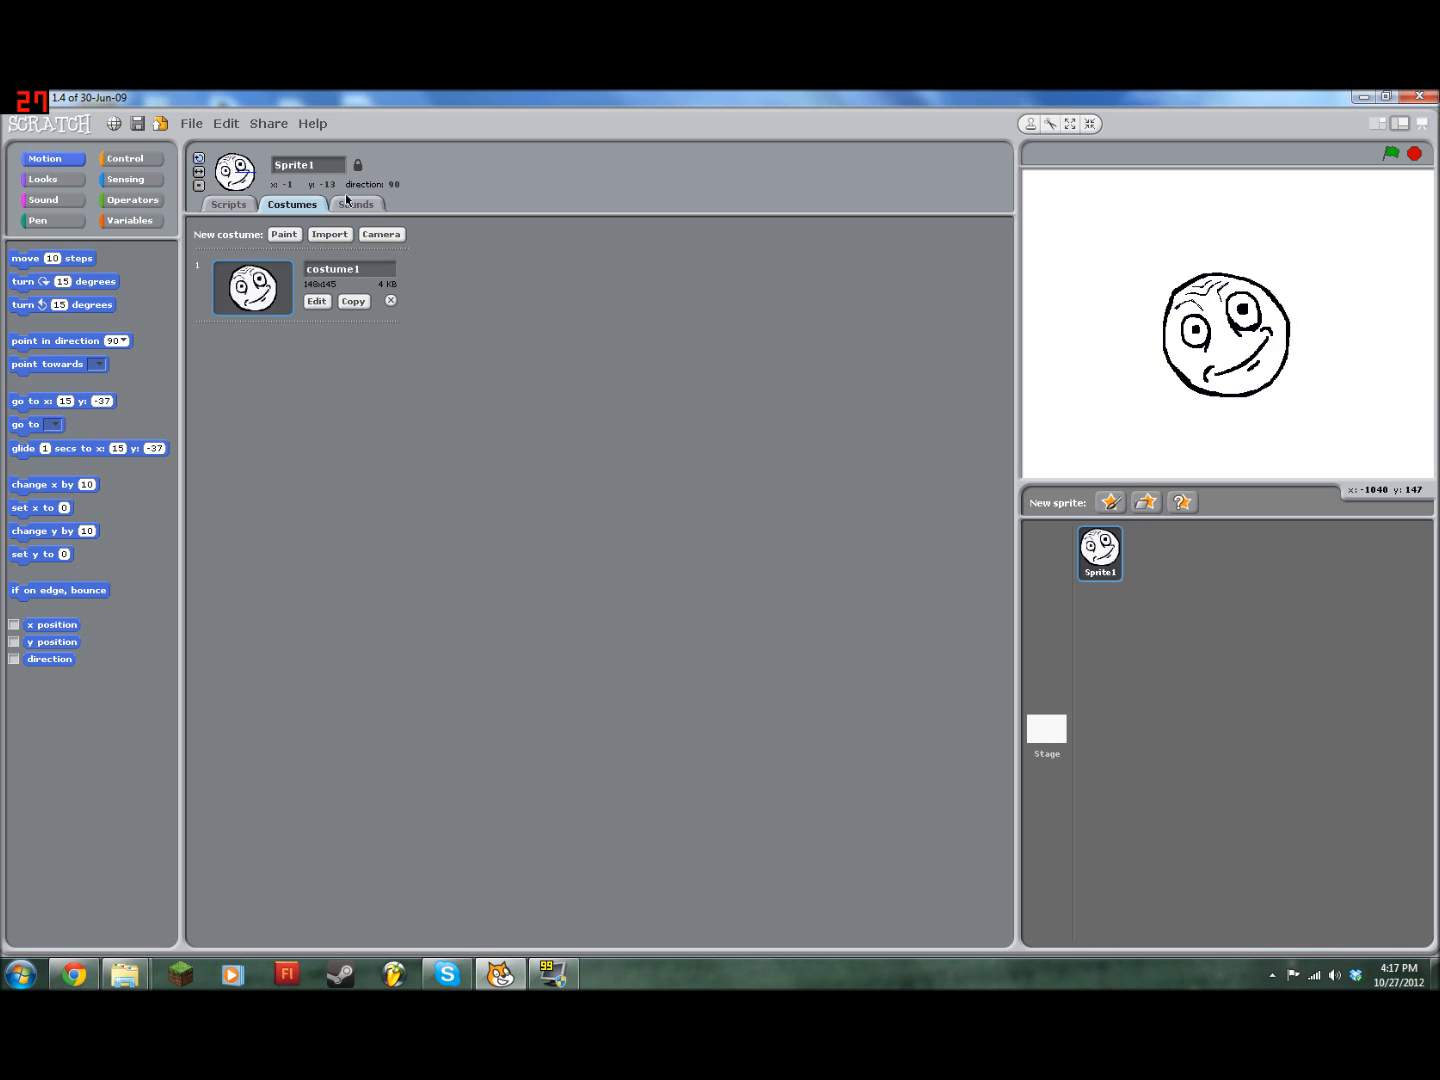
Step: Paint a new sprite with a curved black body line from the canvas middle down to its lower edge
click(1110, 503)
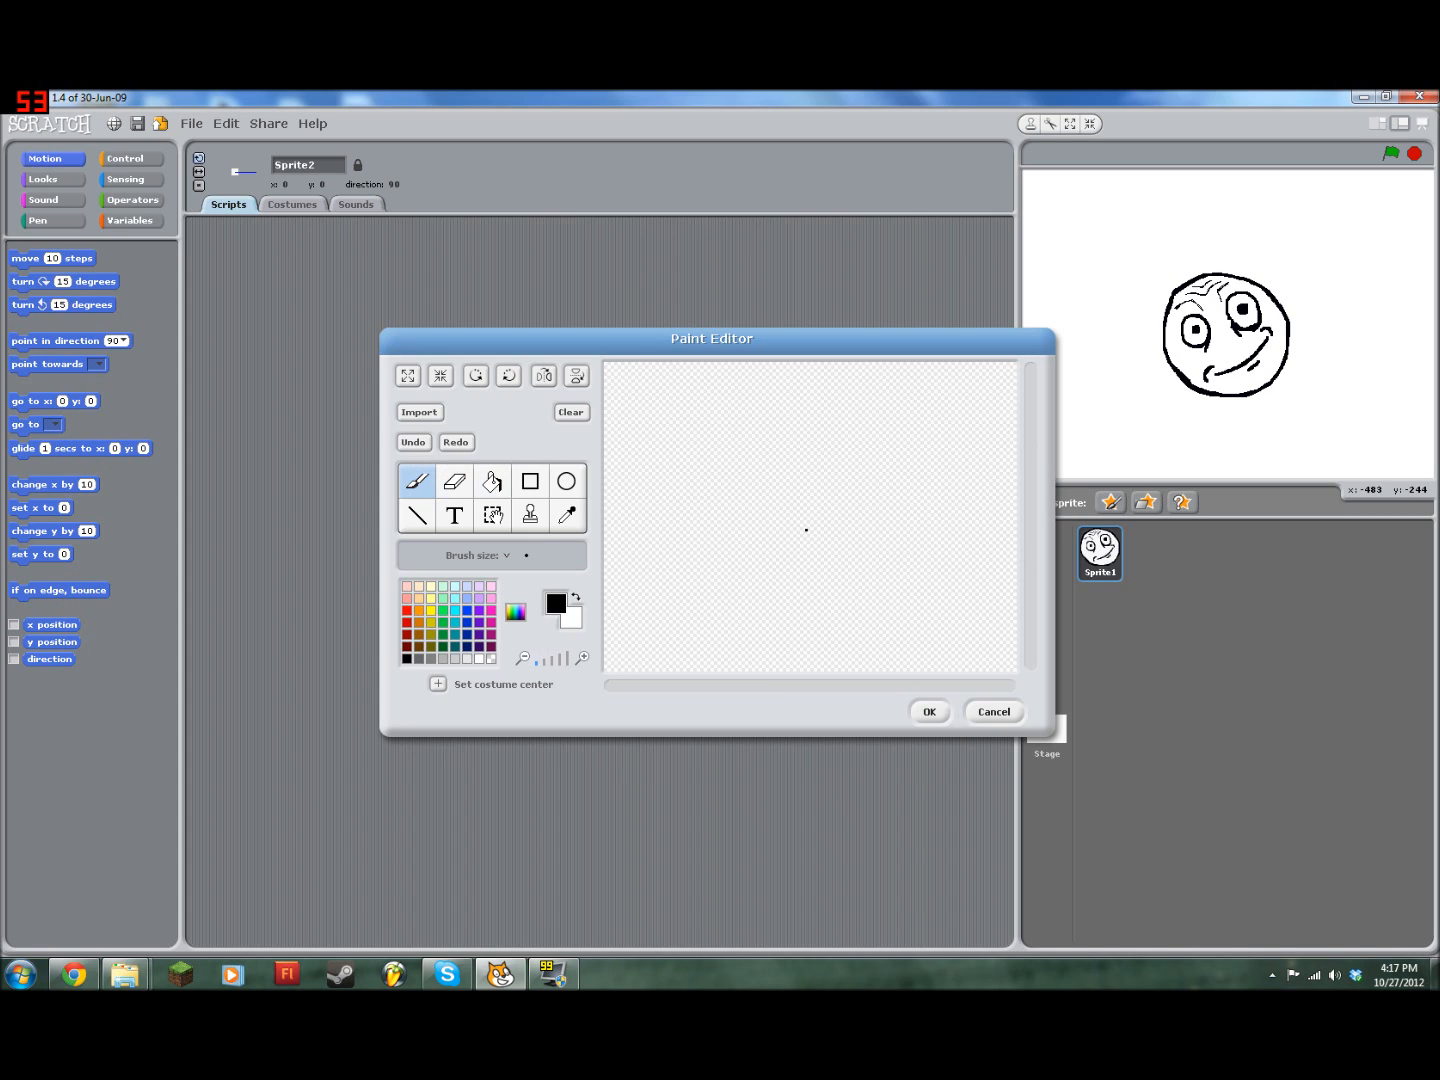
mouse_move(803, 534)
mouse_down()
mouse_move(793, 597)
mouse_move(827, 677)
mouse_up()
click(463, 490)
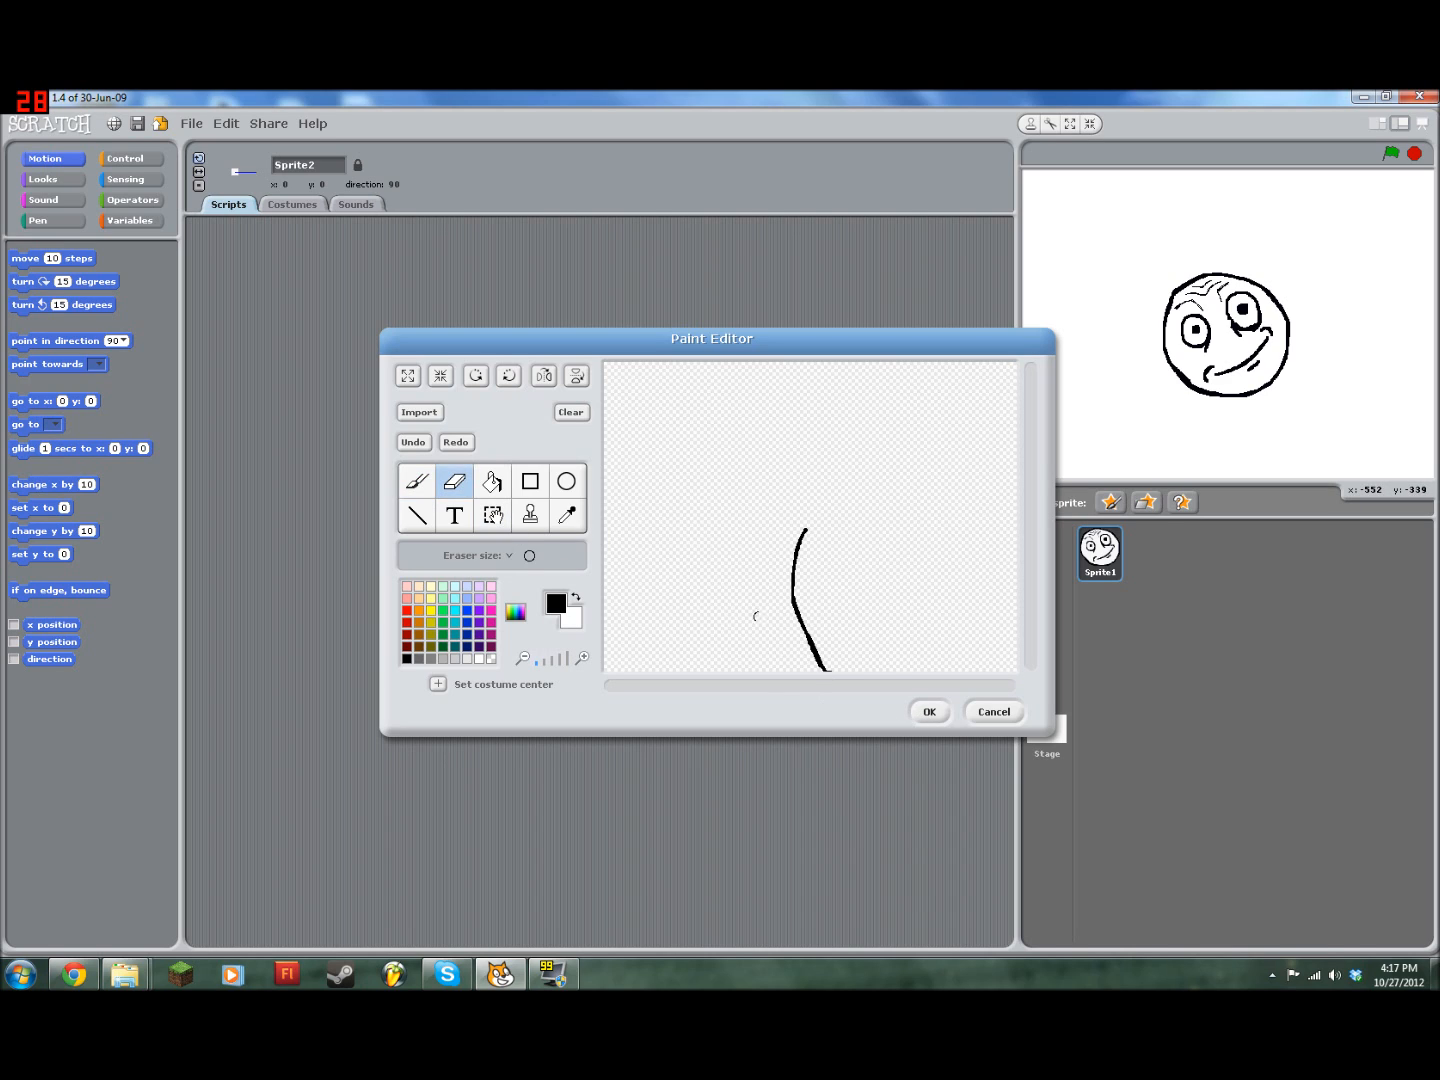
Step: Draw two curved arms from the upper end of the body line and save the body sprite
click(417, 482)
drag(804, 532, 740, 590)
click(413, 442)
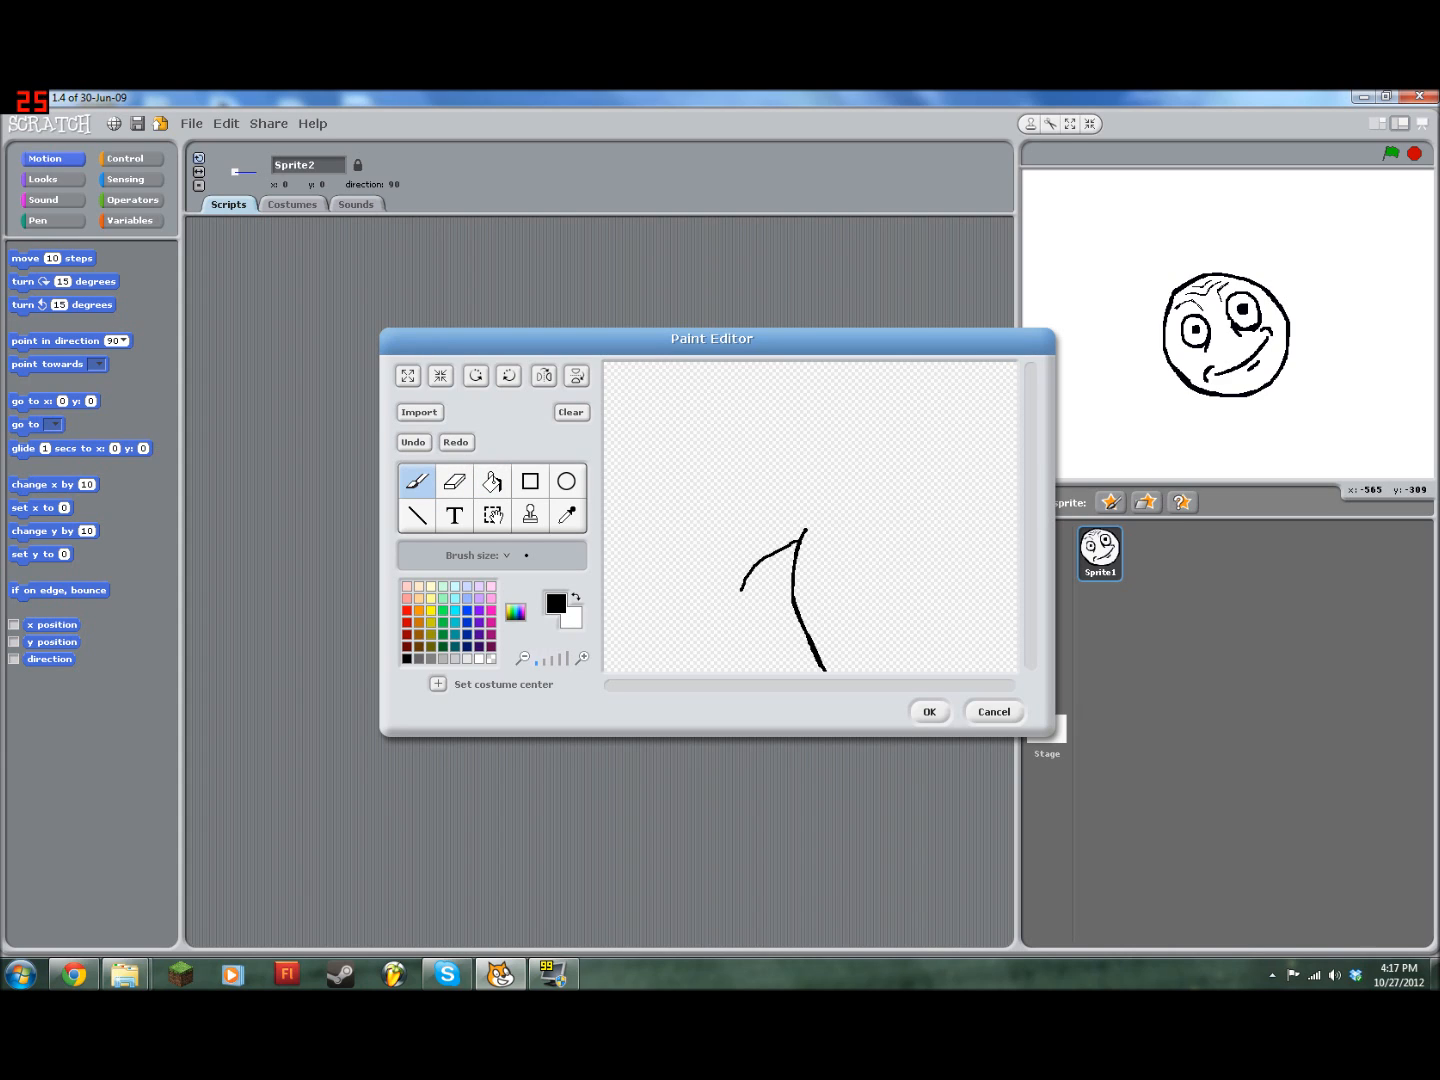
mouse_move(801, 540)
mouse_down()
mouse_move(827, 622)
mouse_move(810, 545)
mouse_up()
click(931, 712)
Step: Place the body on the stage at about x -20, y -136 and move the head onto its neck at about x 9, y 11
drag(1245, 264, 1229, 386)
drag(1228, 310, 1231, 295)
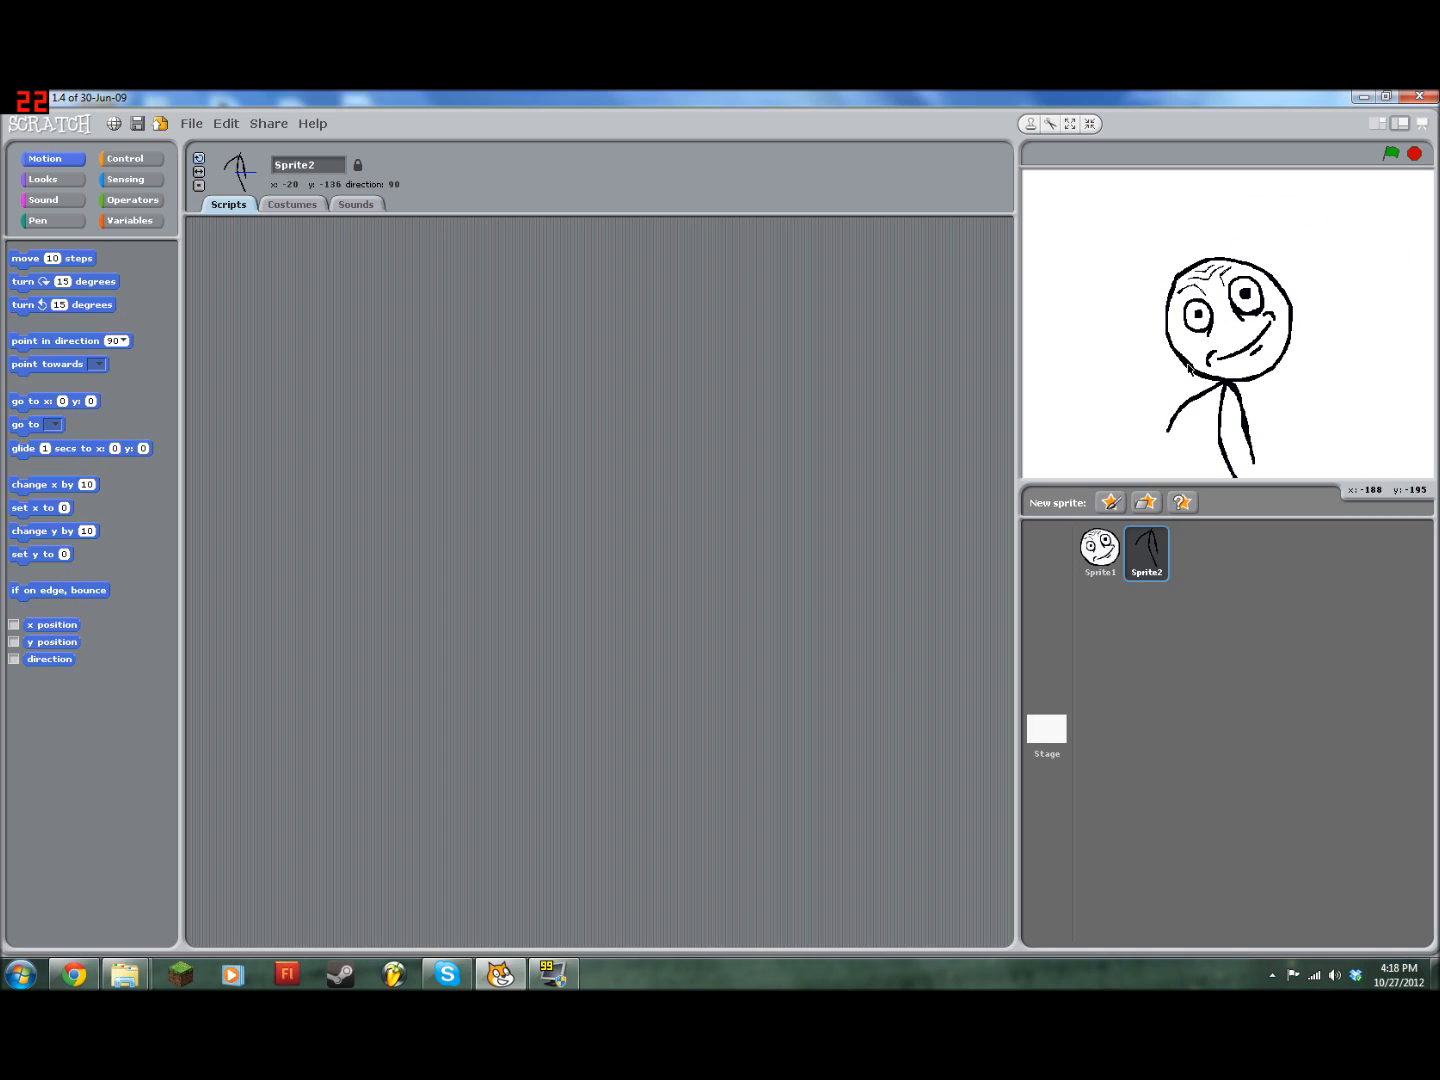
drag(1251, 310, 1251, 300)
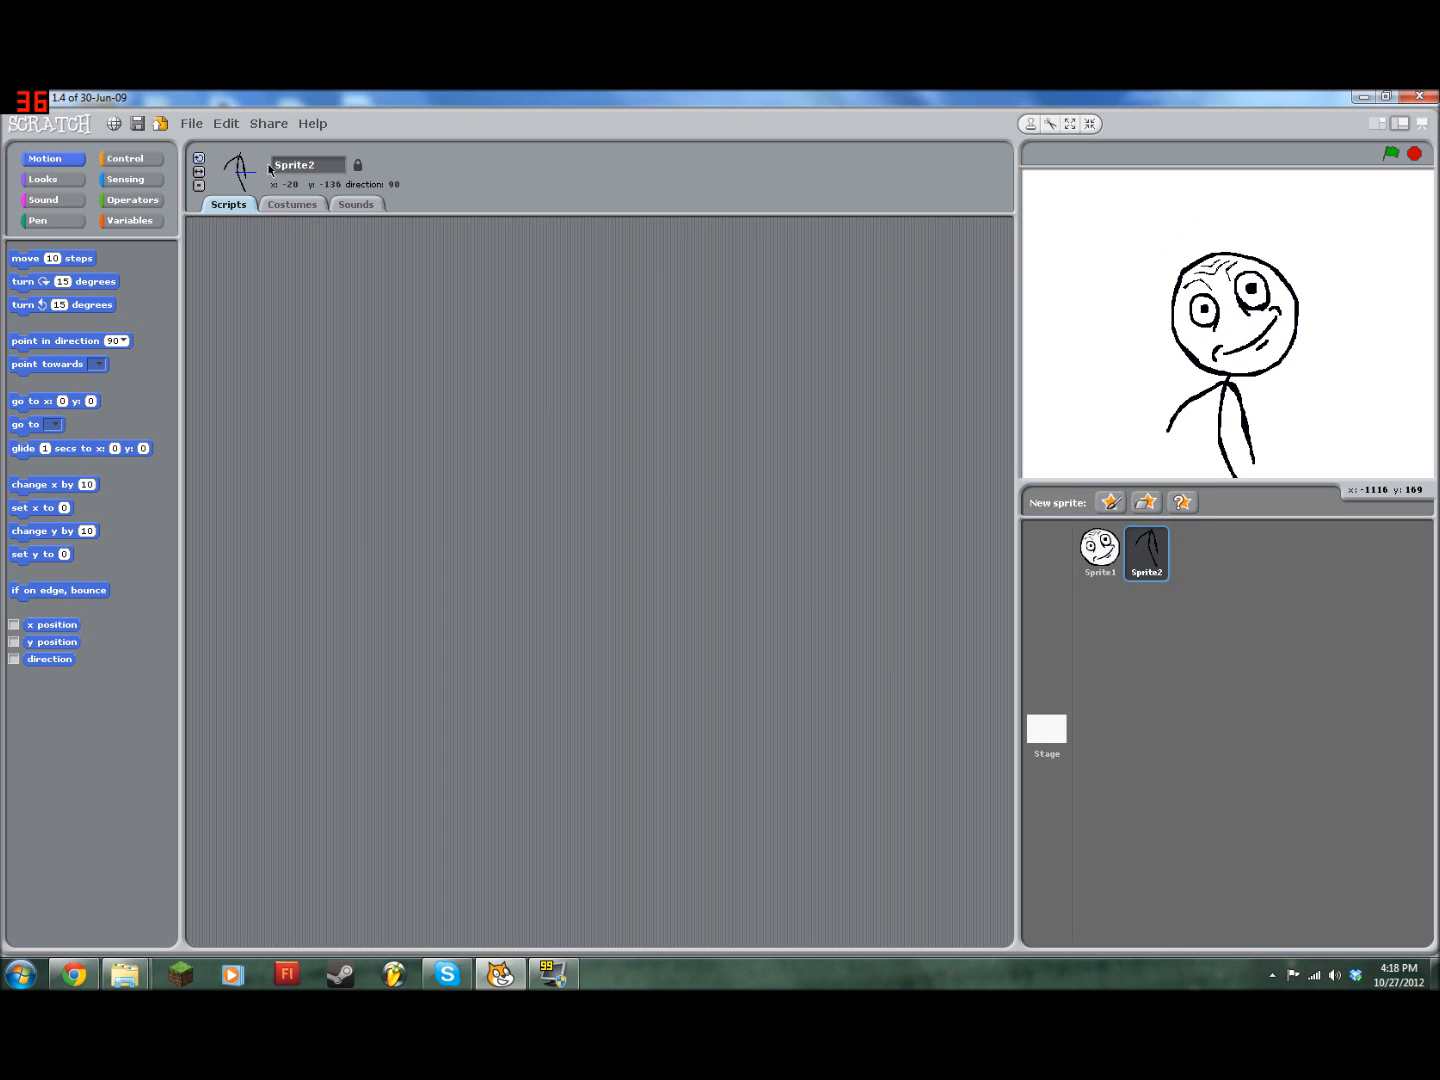
Step: Restrict the body sprite's rotation style to left-right flipping and try changing its direction
click(1098, 545)
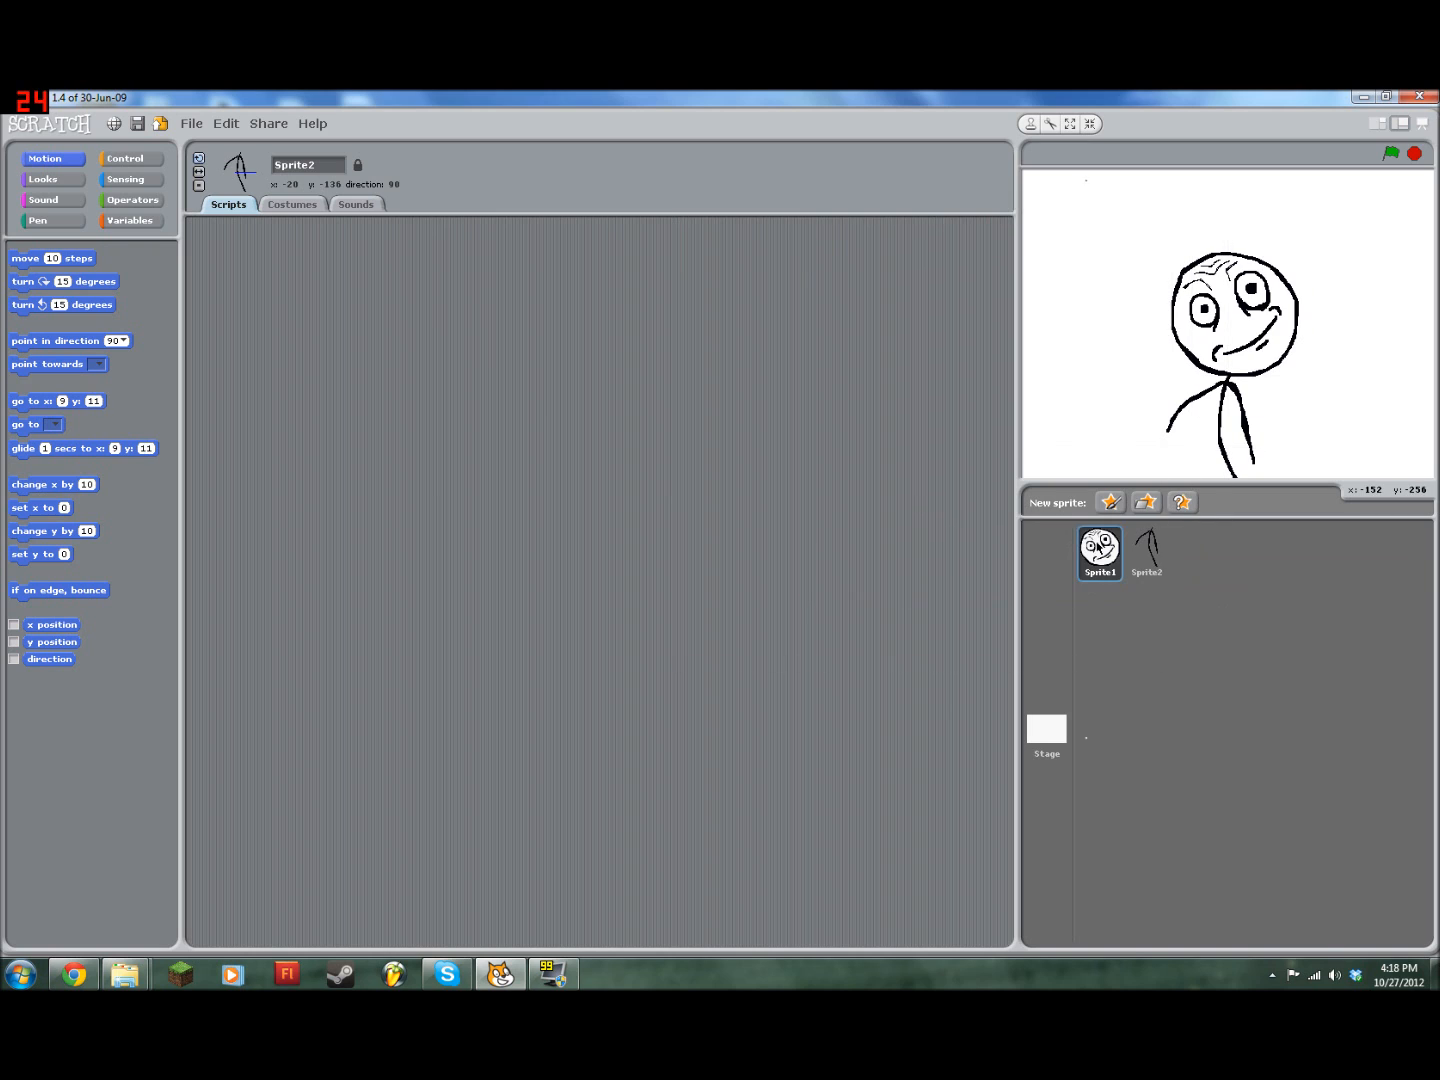
click(1150, 552)
click(199, 171)
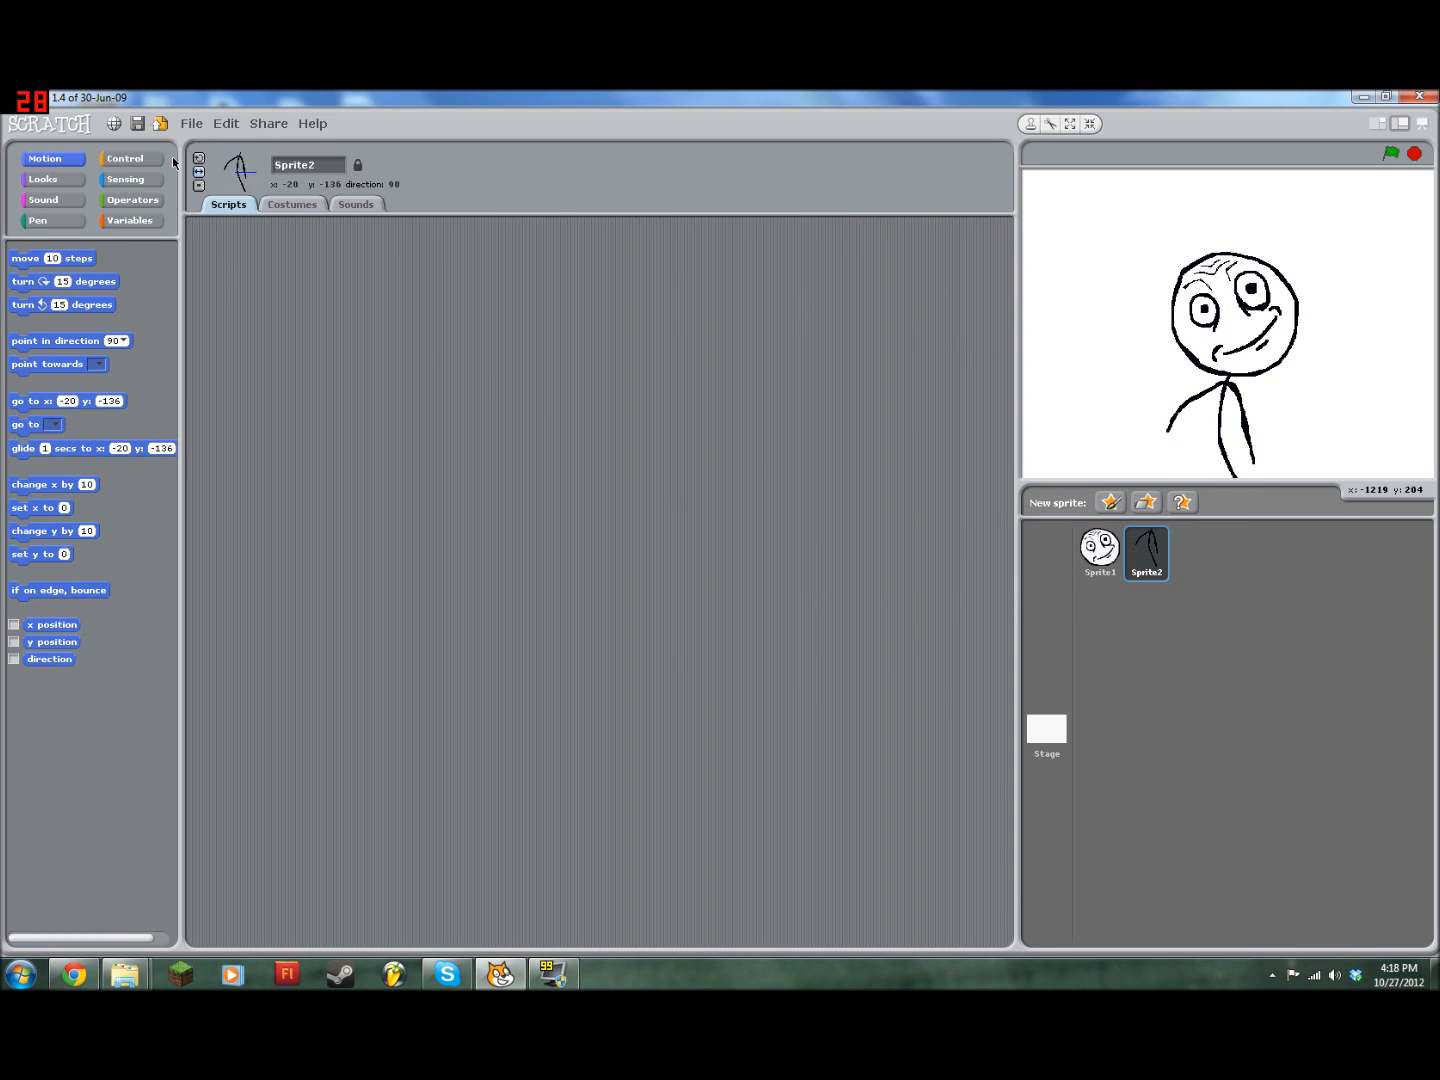
drag(249, 175, 334, 175)
Step: Select the head sprite, try its rotation styles, and turn it to direction 89 with free rotation enabled
click(1092, 565)
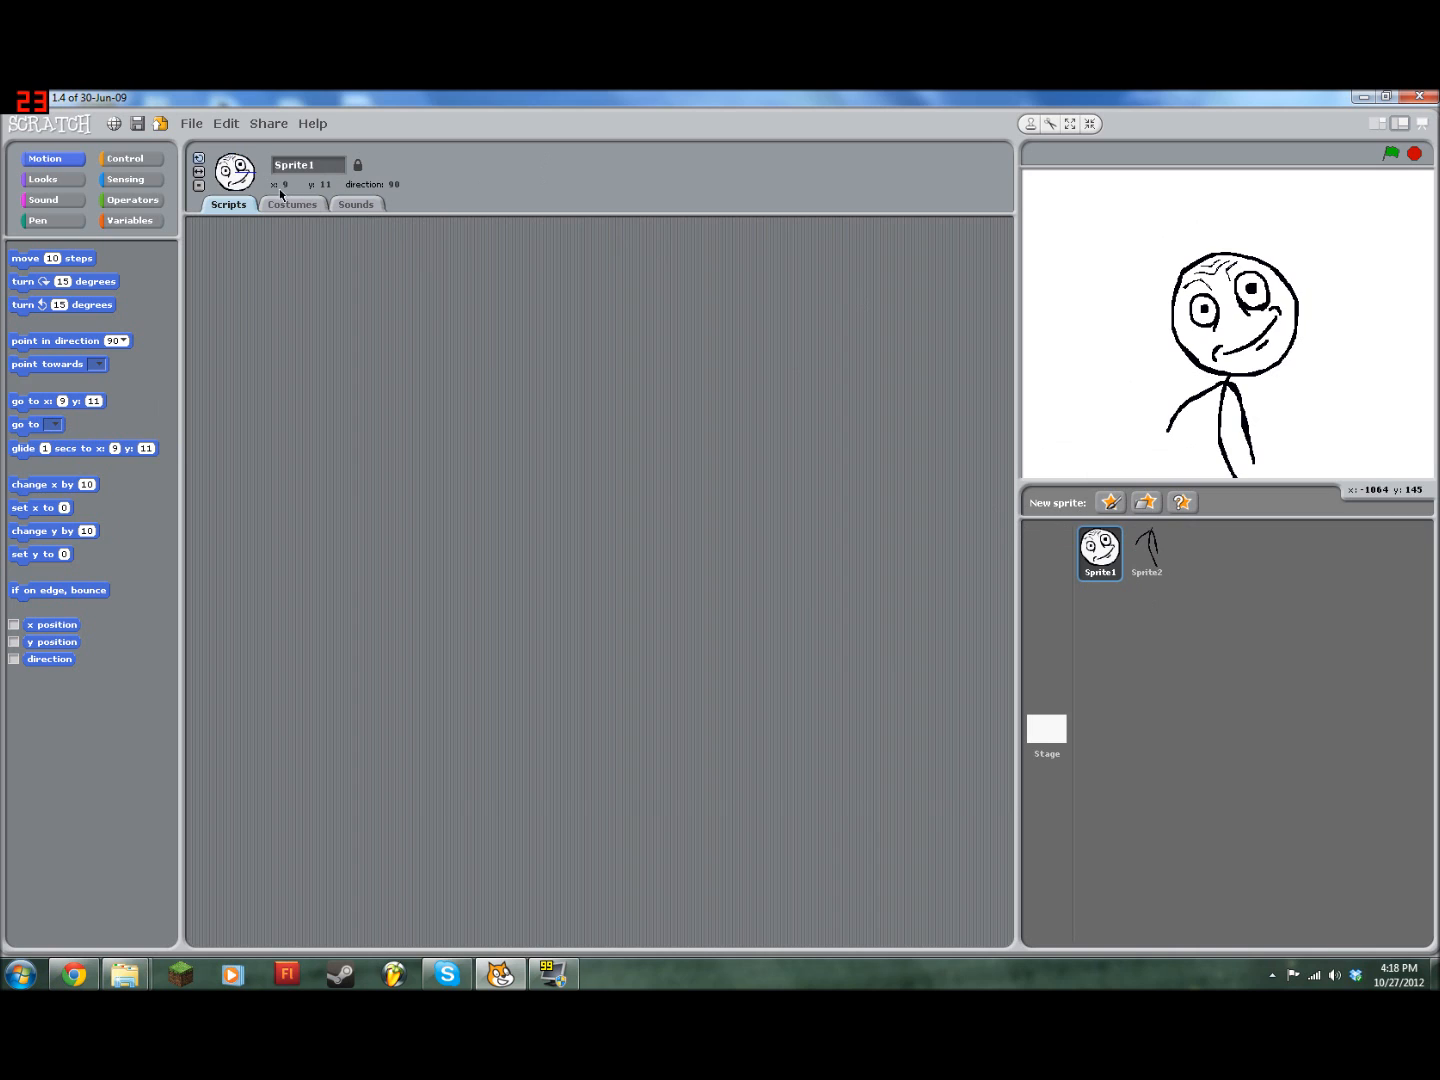
click(199, 173)
click(198, 158)
drag(242, 170, 299, 174)
Step: Set the head costume's rotation center at the lower edge of the head and save the costume
click(292, 201)
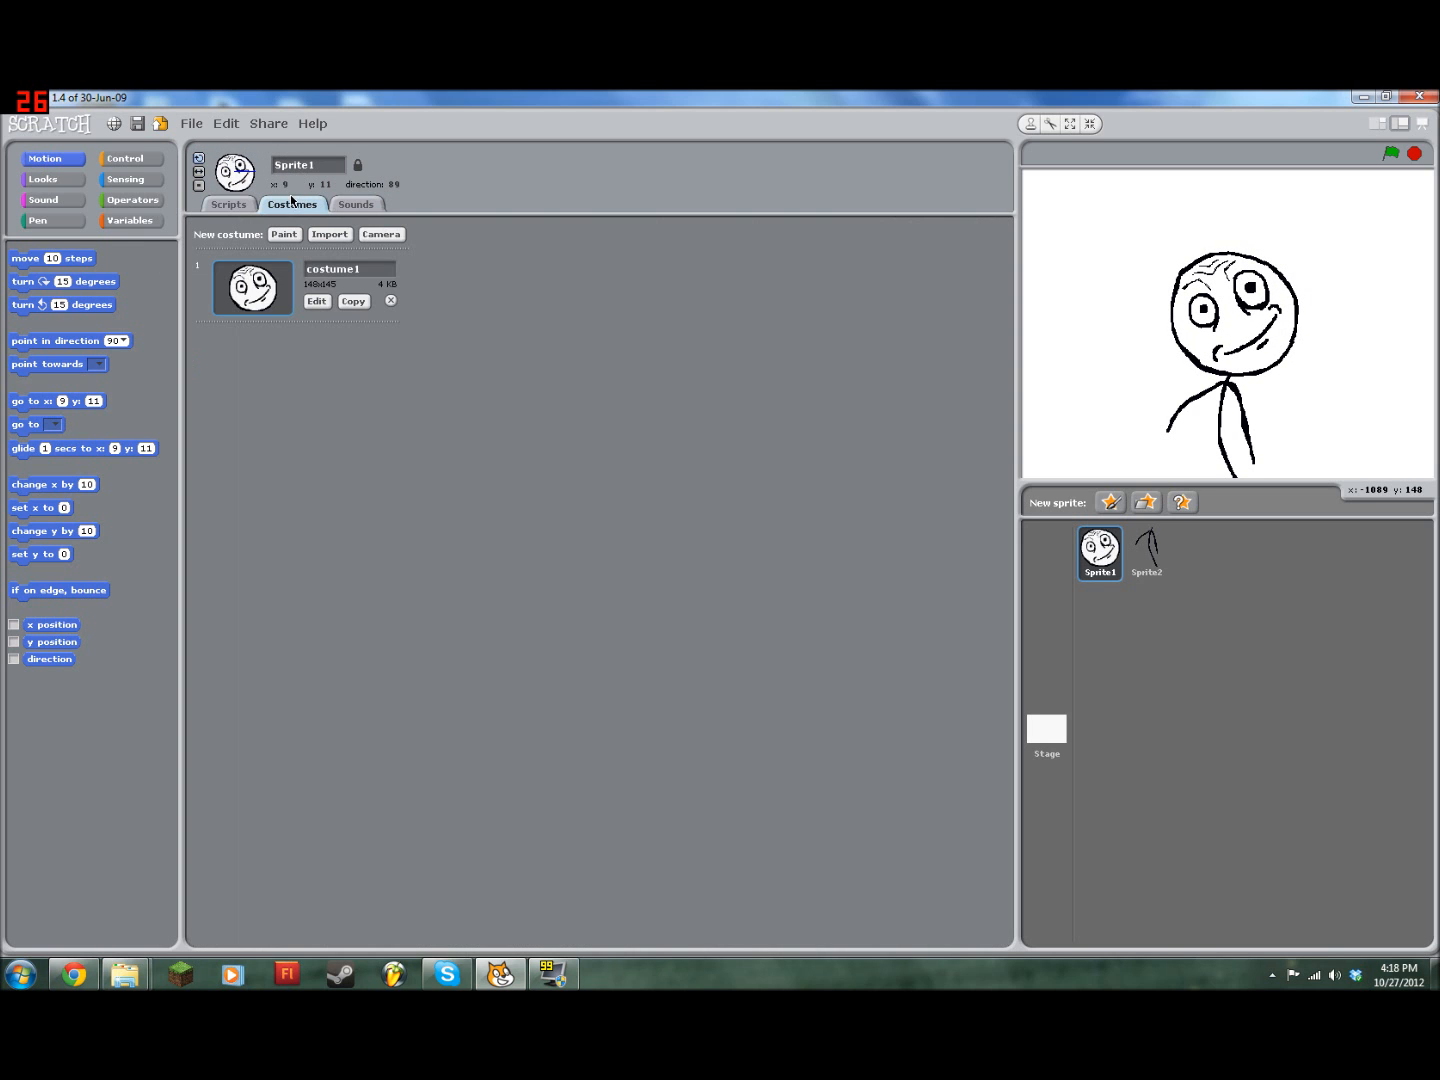
click(350, 301)
click(390, 372)
click(316, 301)
click(522, 658)
click(438, 684)
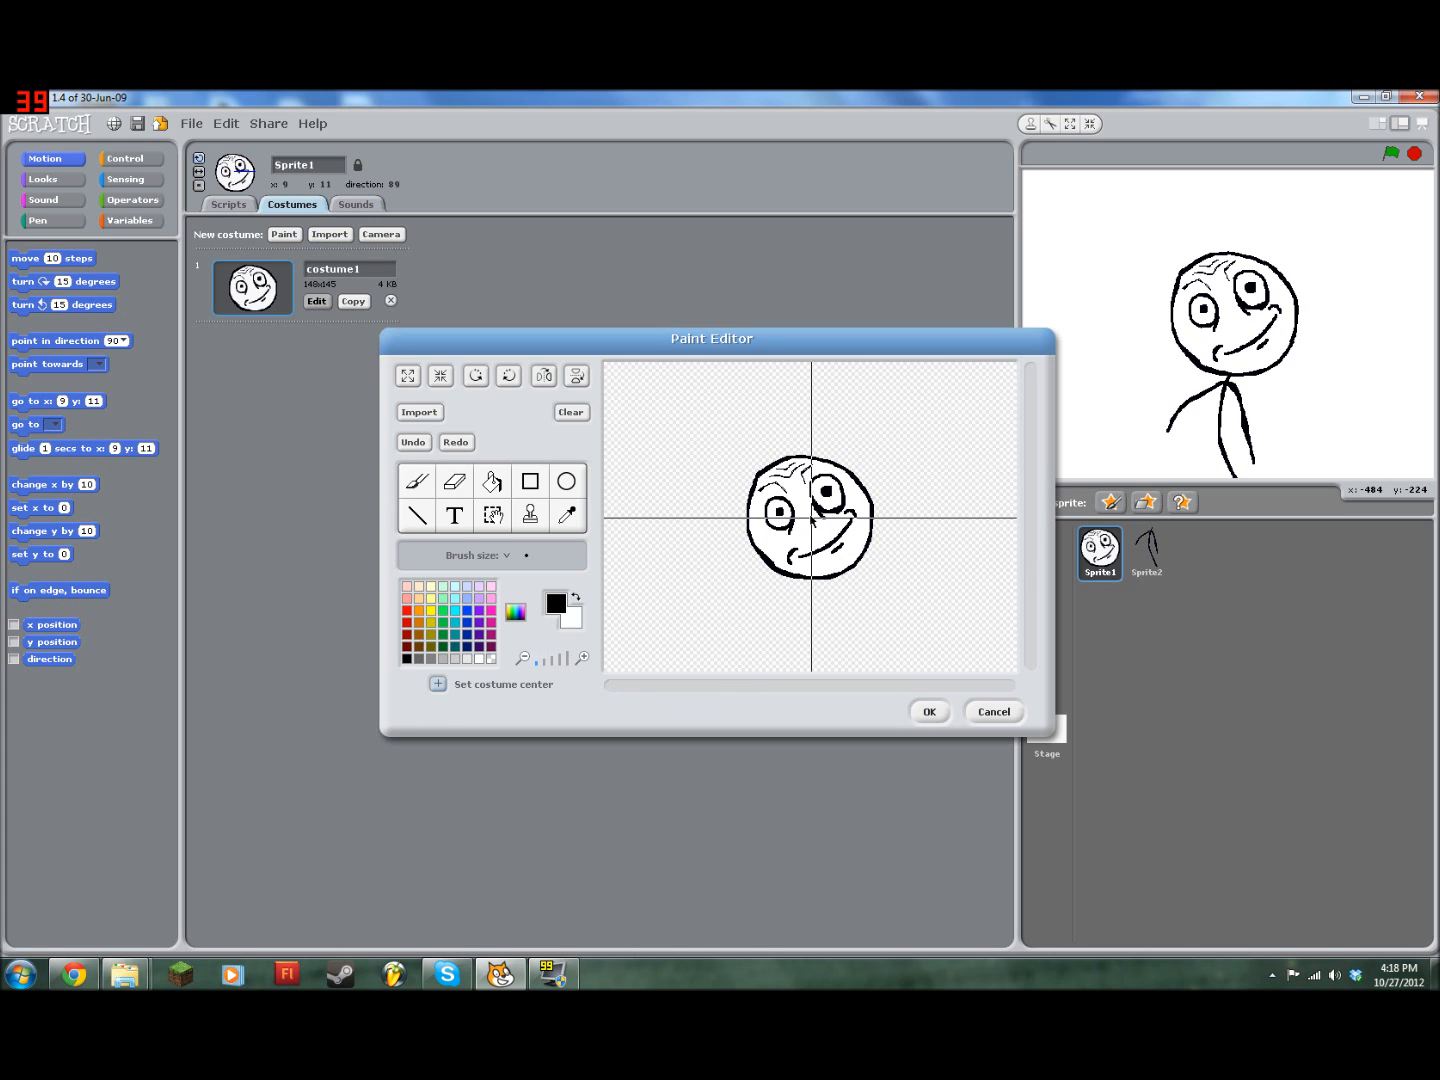
click(809, 578)
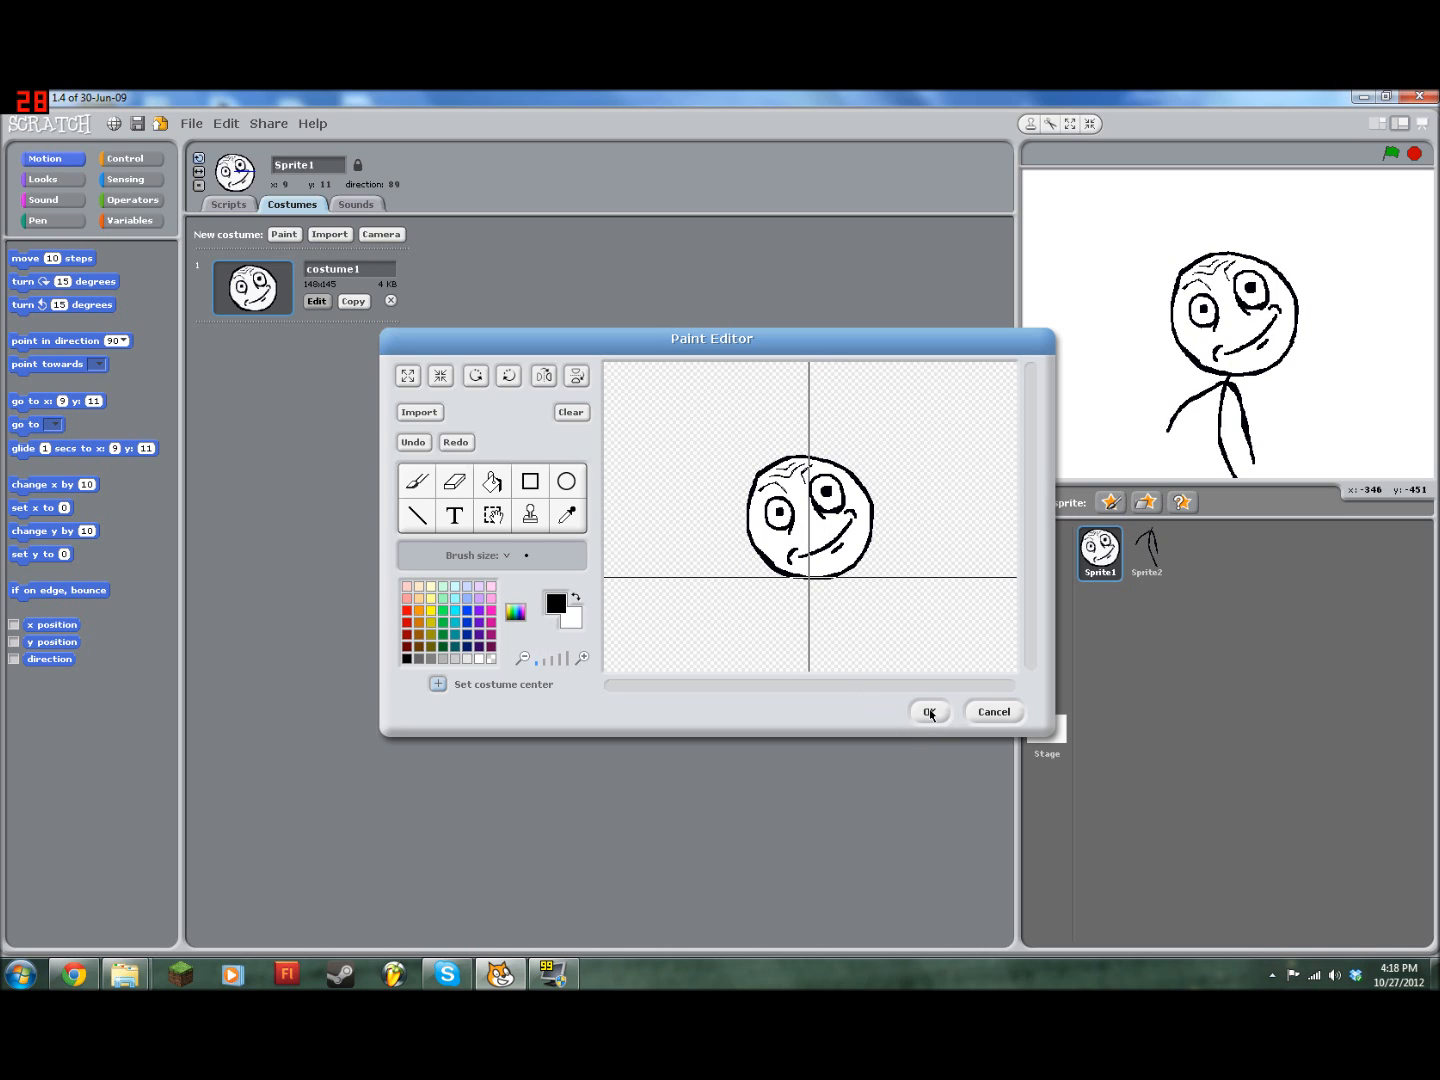
click(930, 712)
Step: Reposition the head over the neck at about x 17, y -63 and turn it to direction 90
drag(1243, 270, 1249, 335)
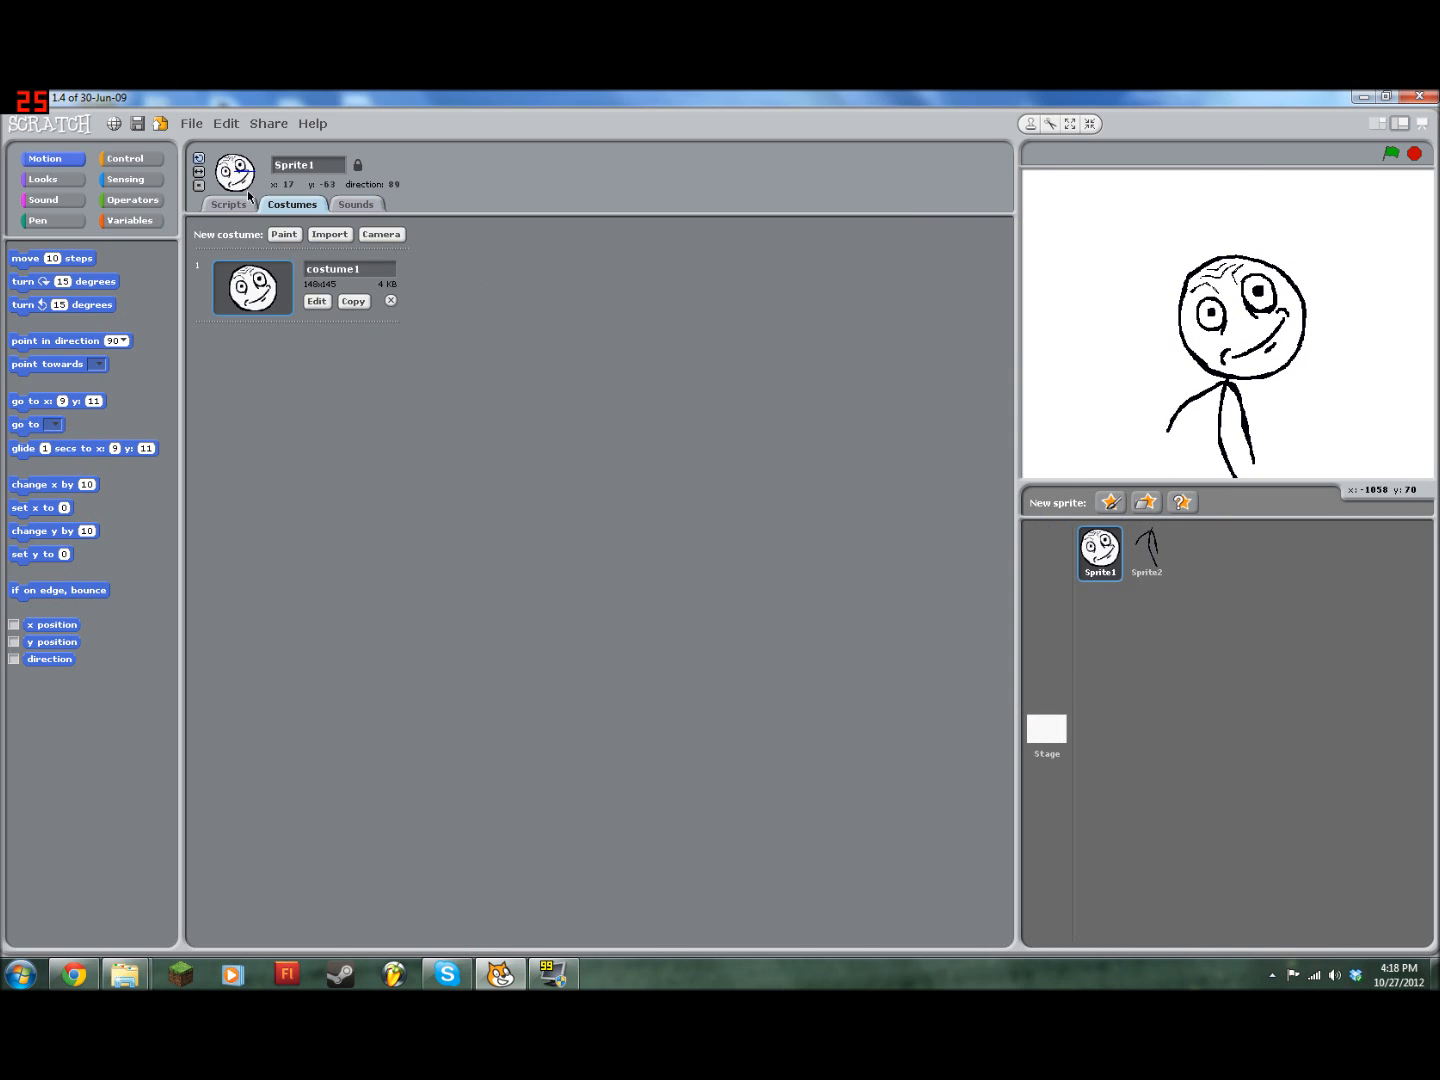
drag(248, 177, 284, 176)
Step: Move the head costume's rotation center to its lower edge right of the middle, save it, and try turning and repositioning the head
click(316, 301)
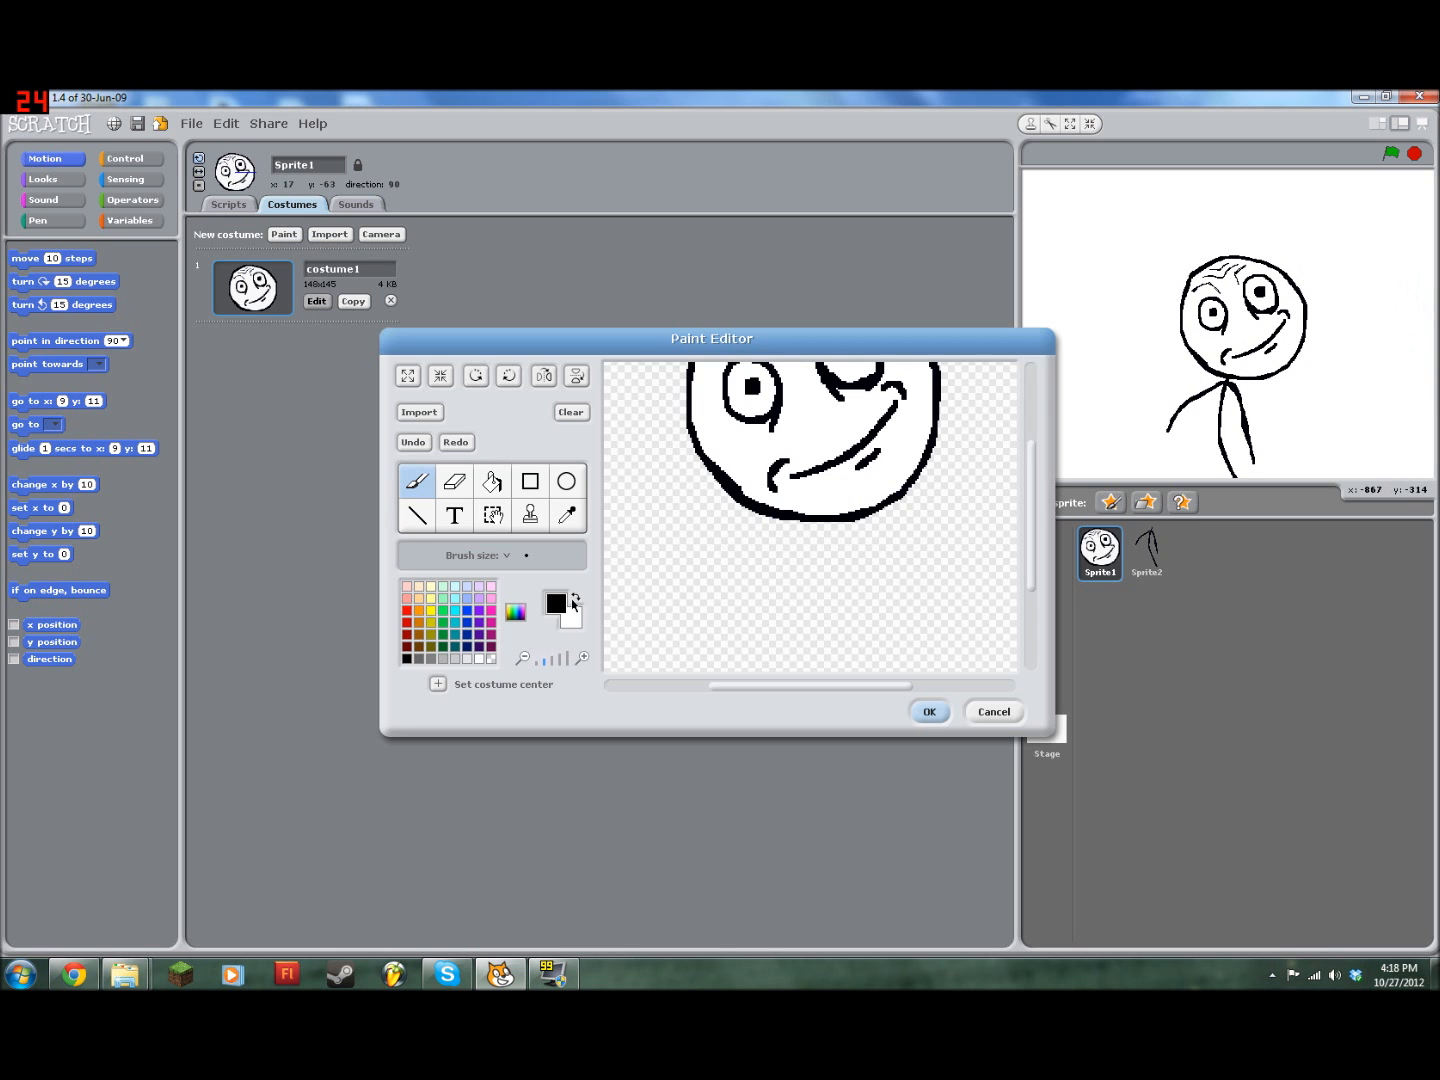
click(537, 660)
click(438, 684)
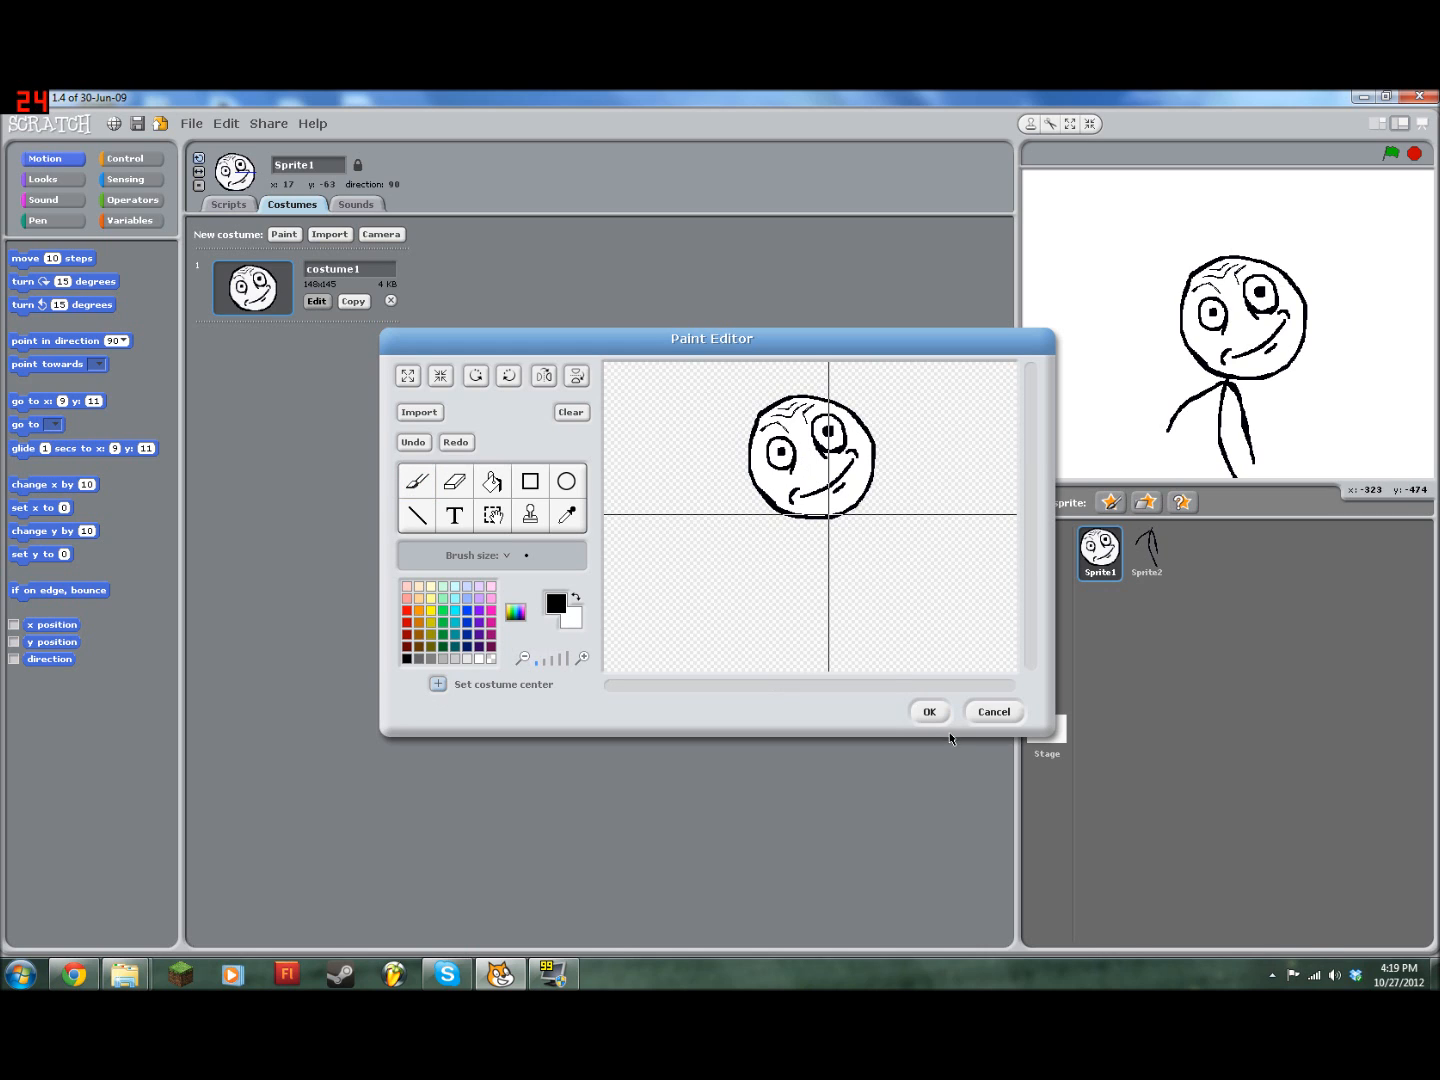
click(926, 711)
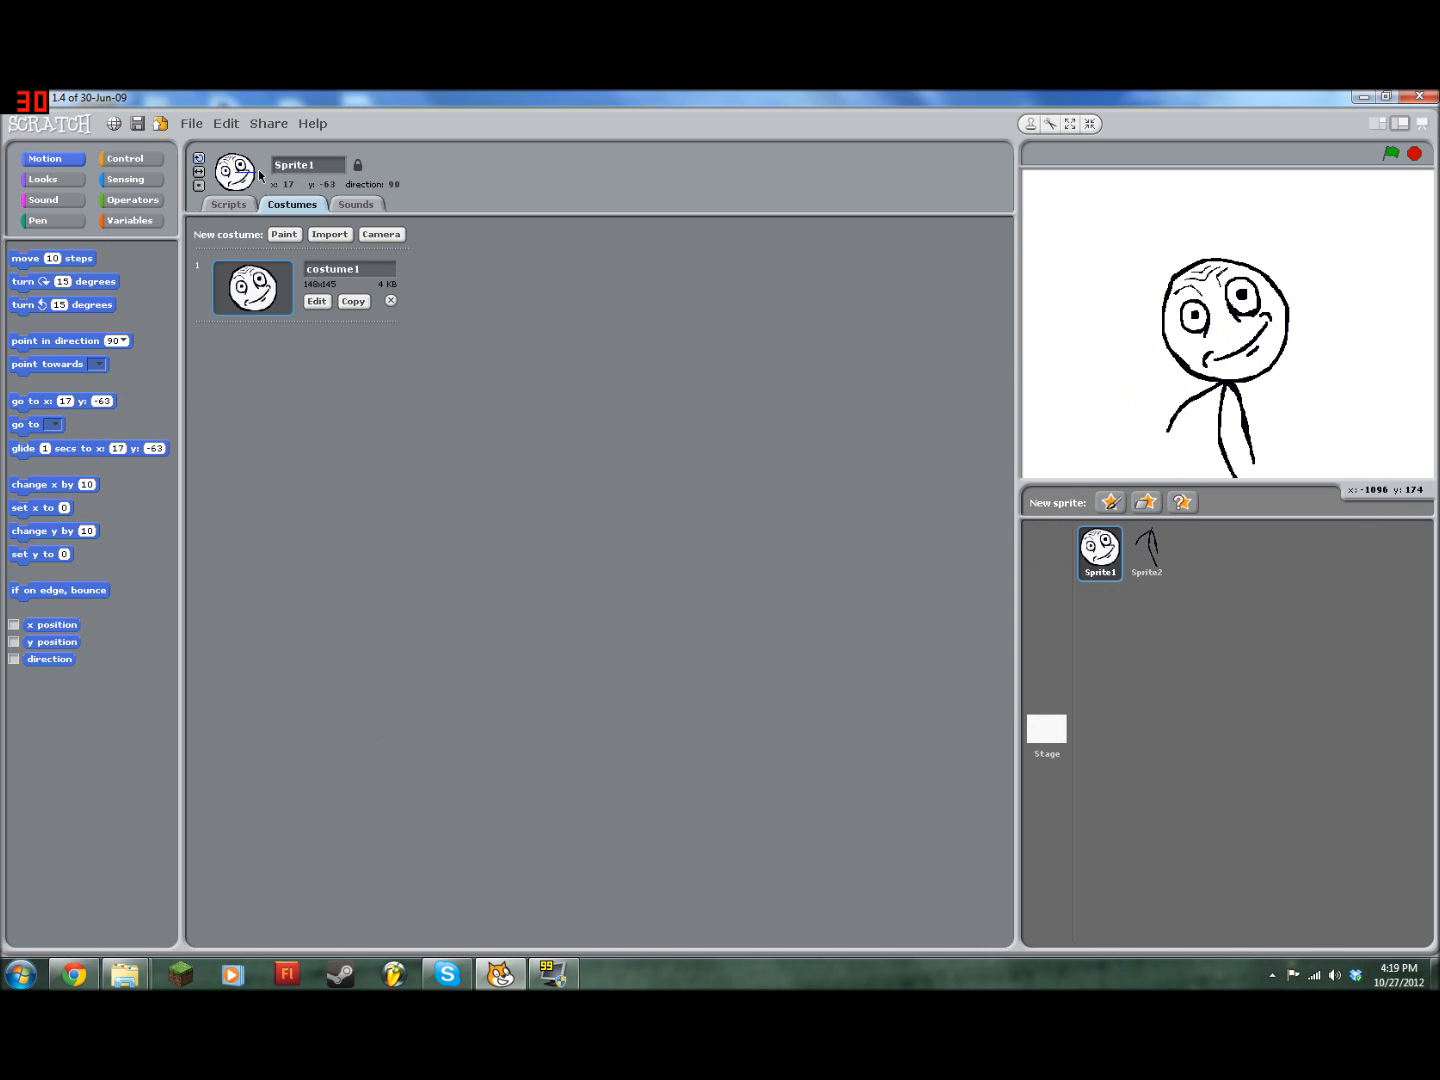
drag(260, 176, 426, 177)
drag(1188, 283, 1193, 279)
Step: Draw a slanted neck line above the shoulders in the body sprite's existing costume and save it
click(1138, 556)
click(284, 234)
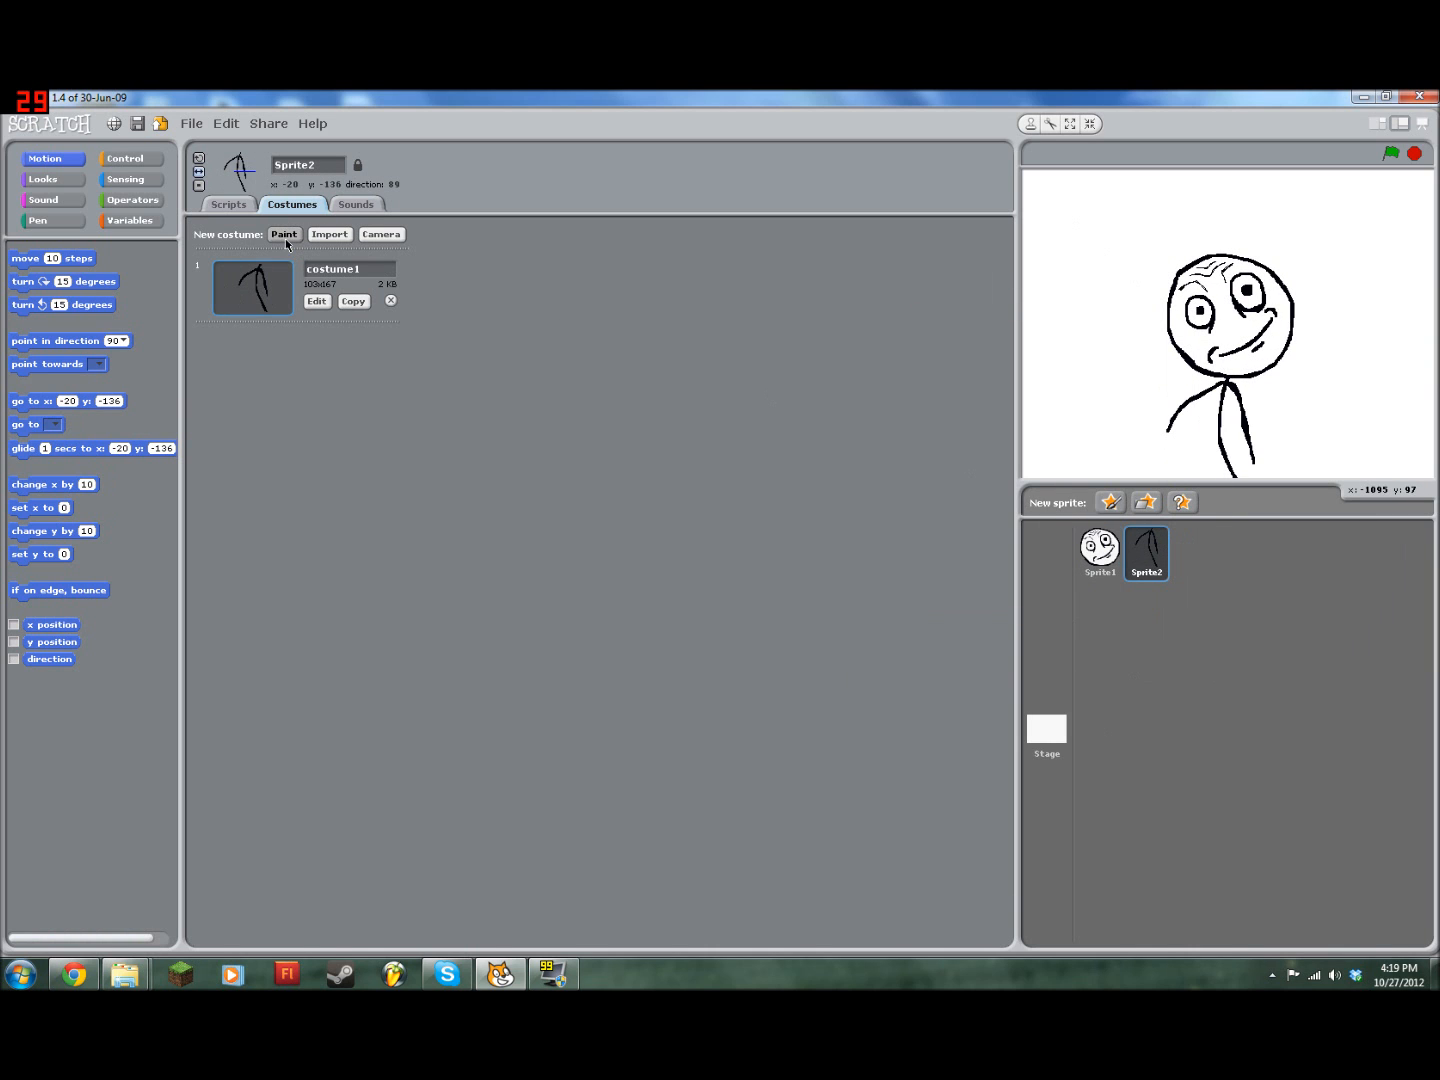
click(1012, 718)
click(317, 301)
click(537, 664)
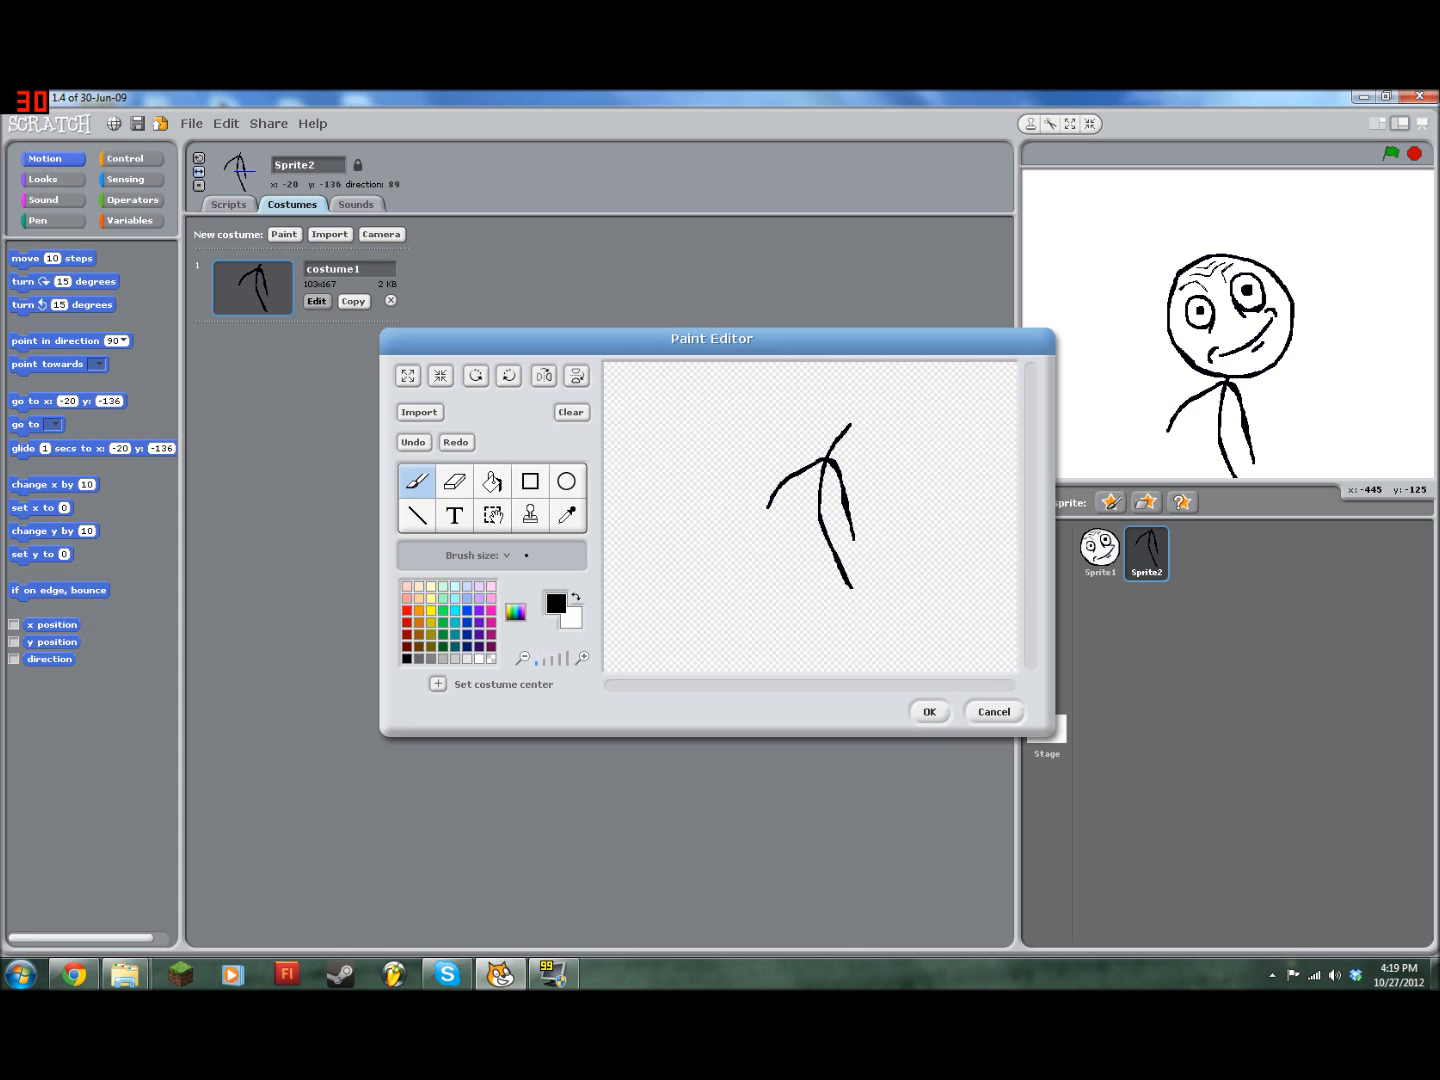
click(930, 711)
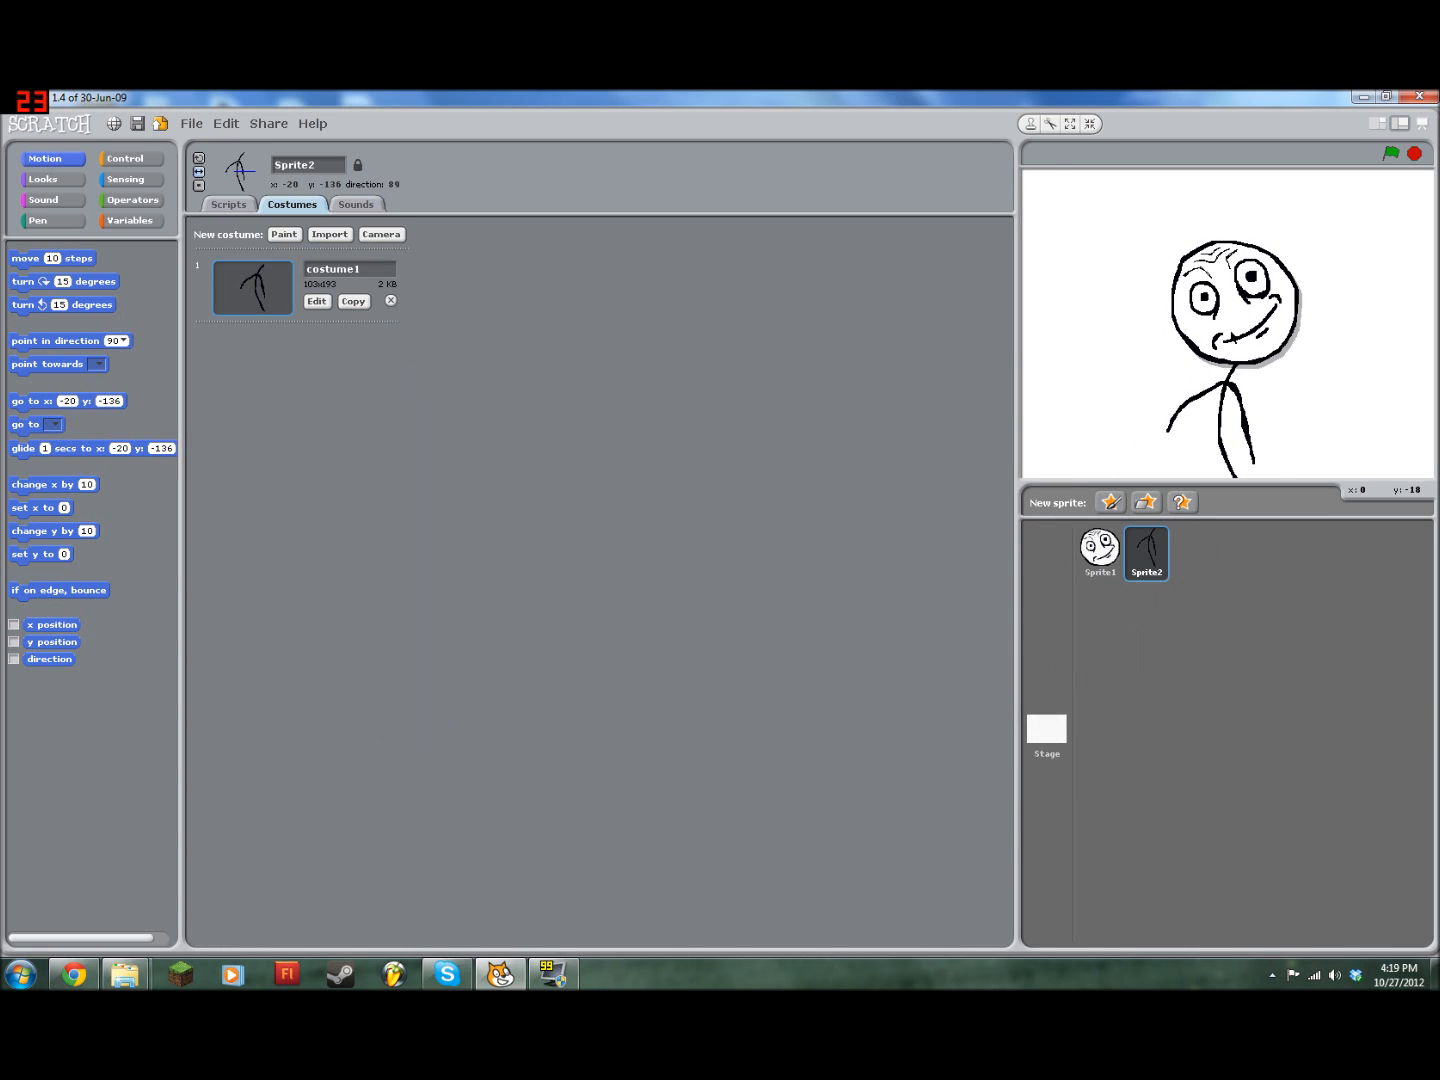
Step: Reposition the head sprite over the neck at about x 3, y -51 and turn it to direction 63
click(1101, 550)
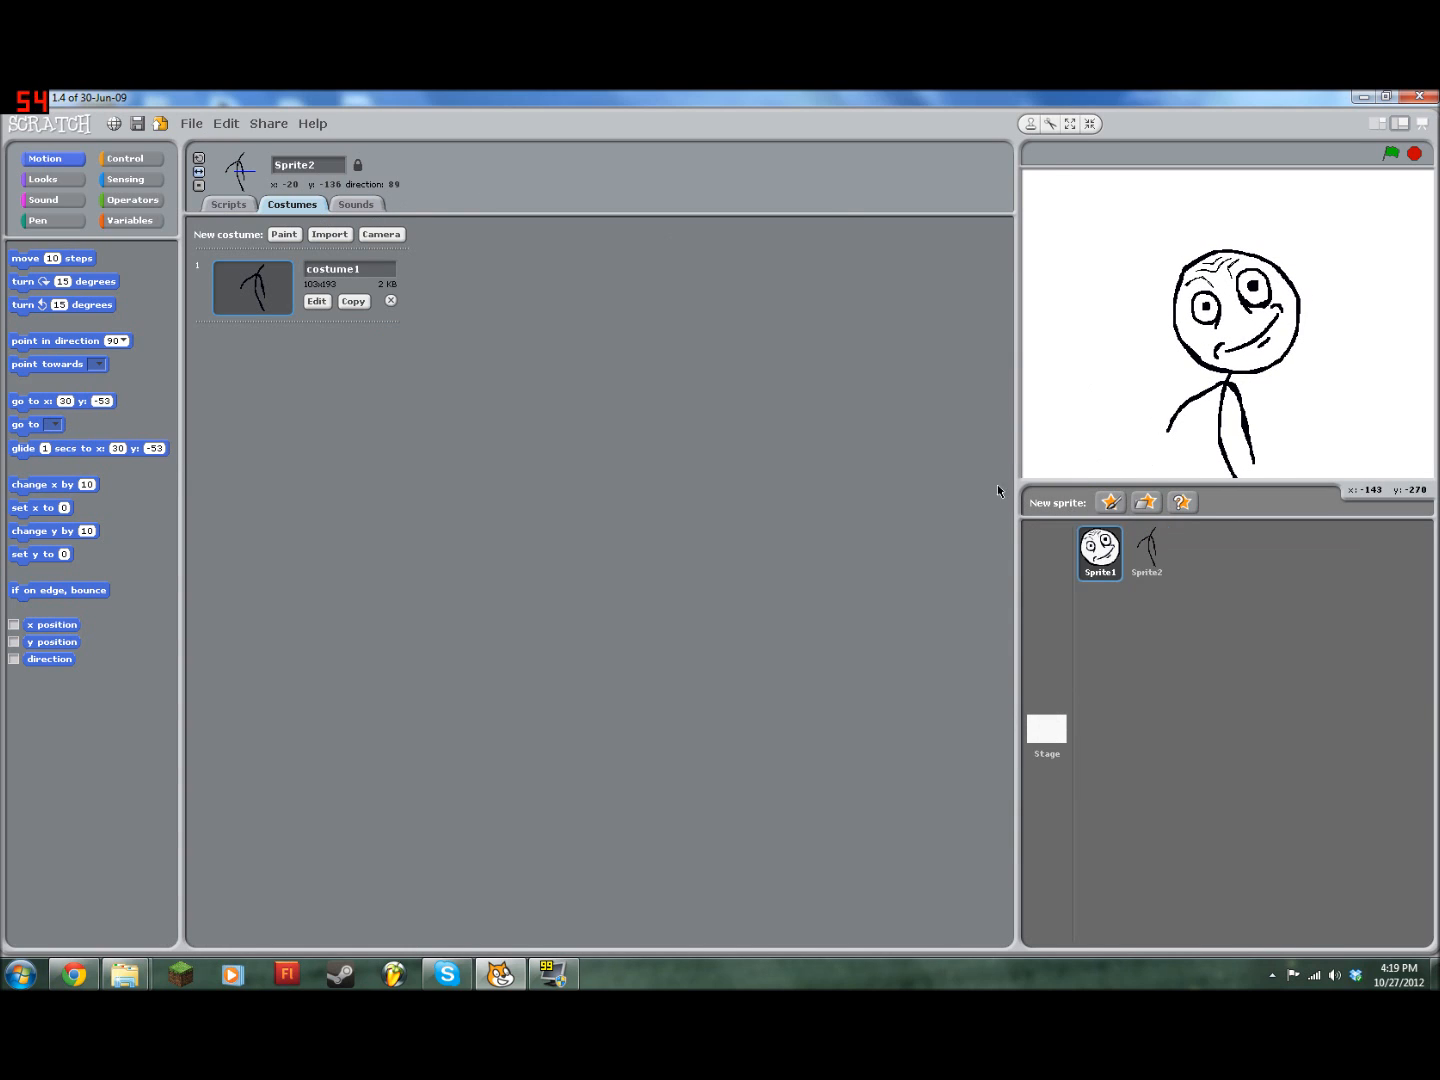
drag(258, 172, 631, 145)
drag(1199, 281, 1176, 279)
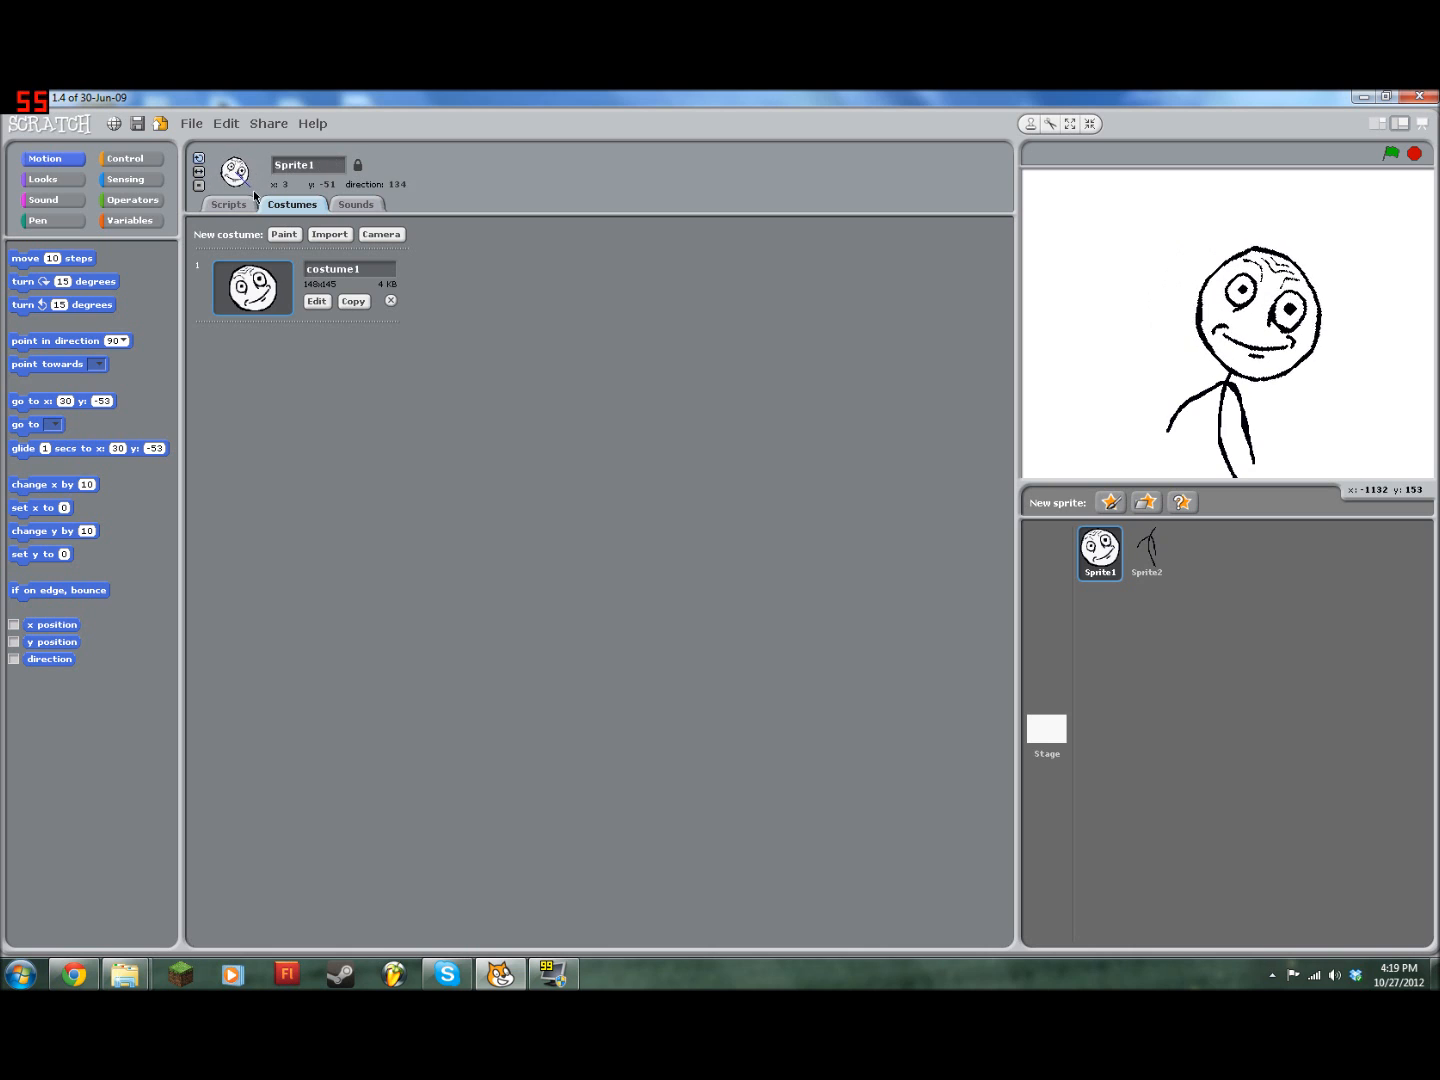
drag(266, 174, 266, 160)
Step: Erase the upper tip of the neck line in the body sprite's costume and save it
click(1147, 550)
click(316, 301)
click(454, 481)
drag(1031, 525, 1035, 485)
drag(897, 390, 878, 405)
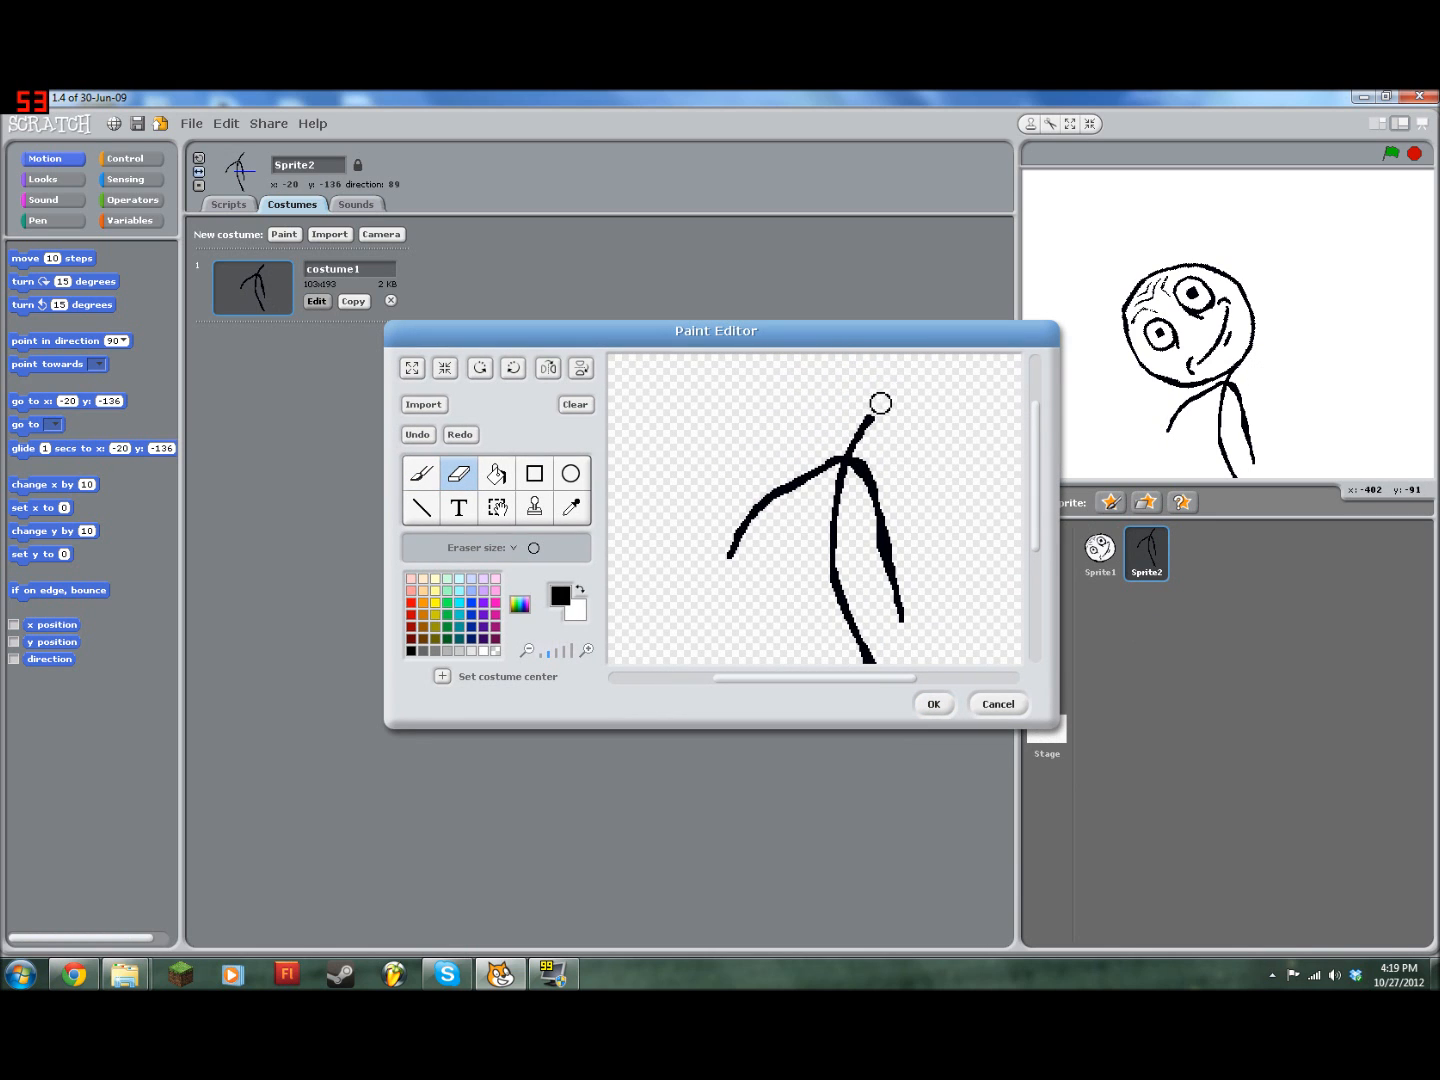
click(940, 703)
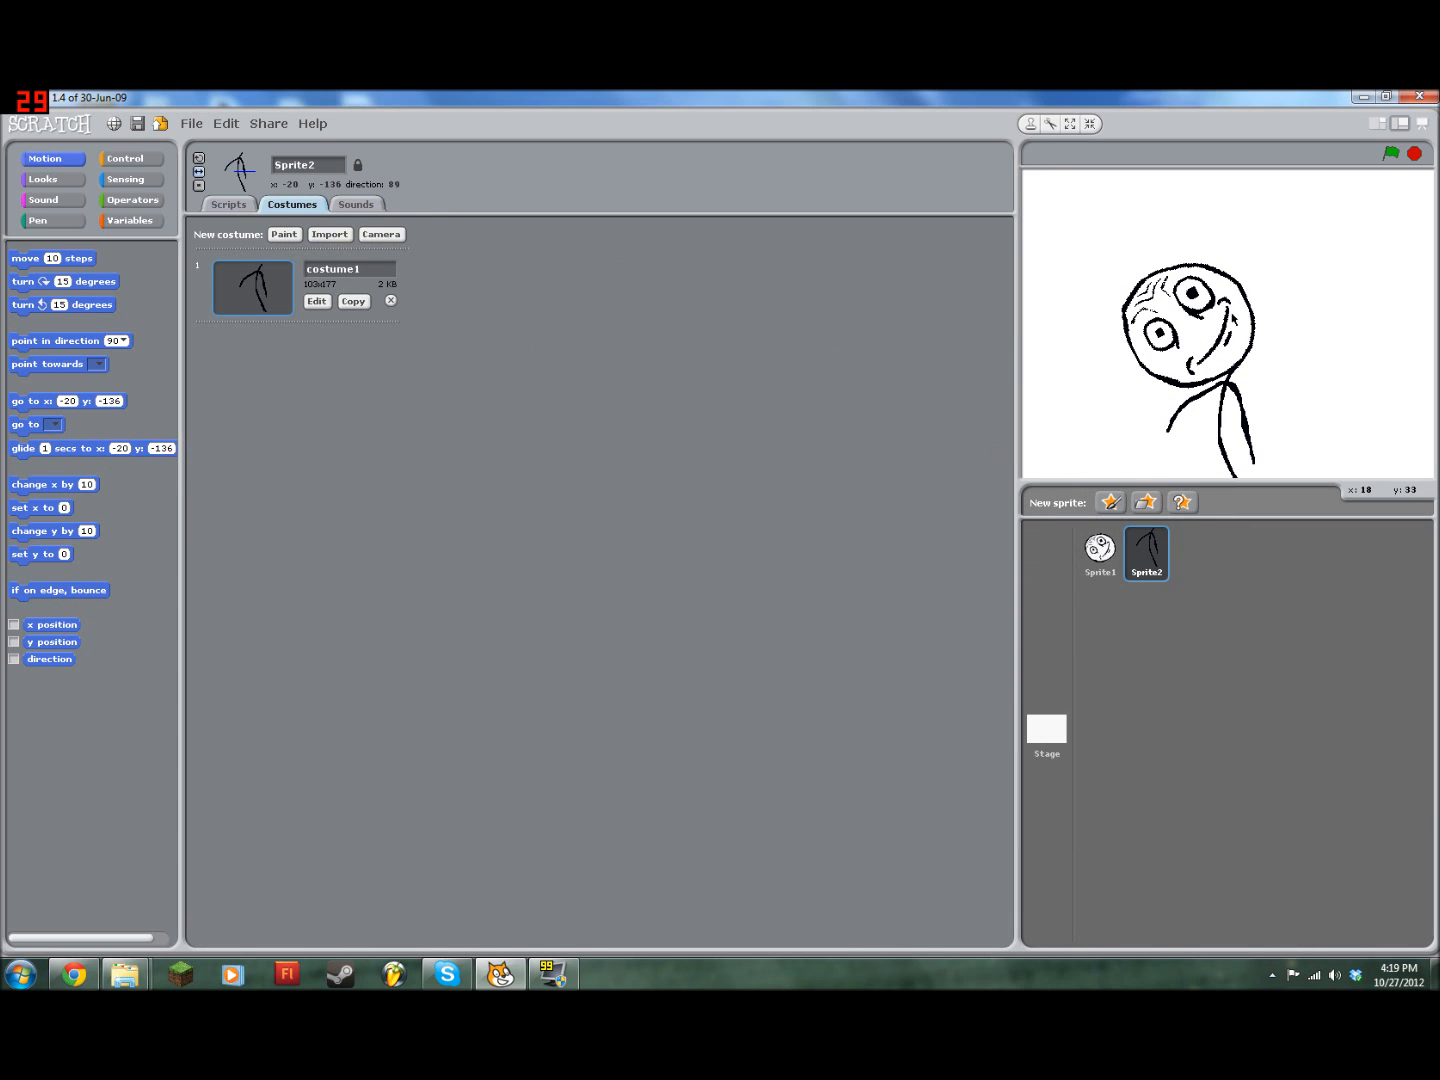
Step: Select the head sprite and turn it to direction 91
click(1095, 546)
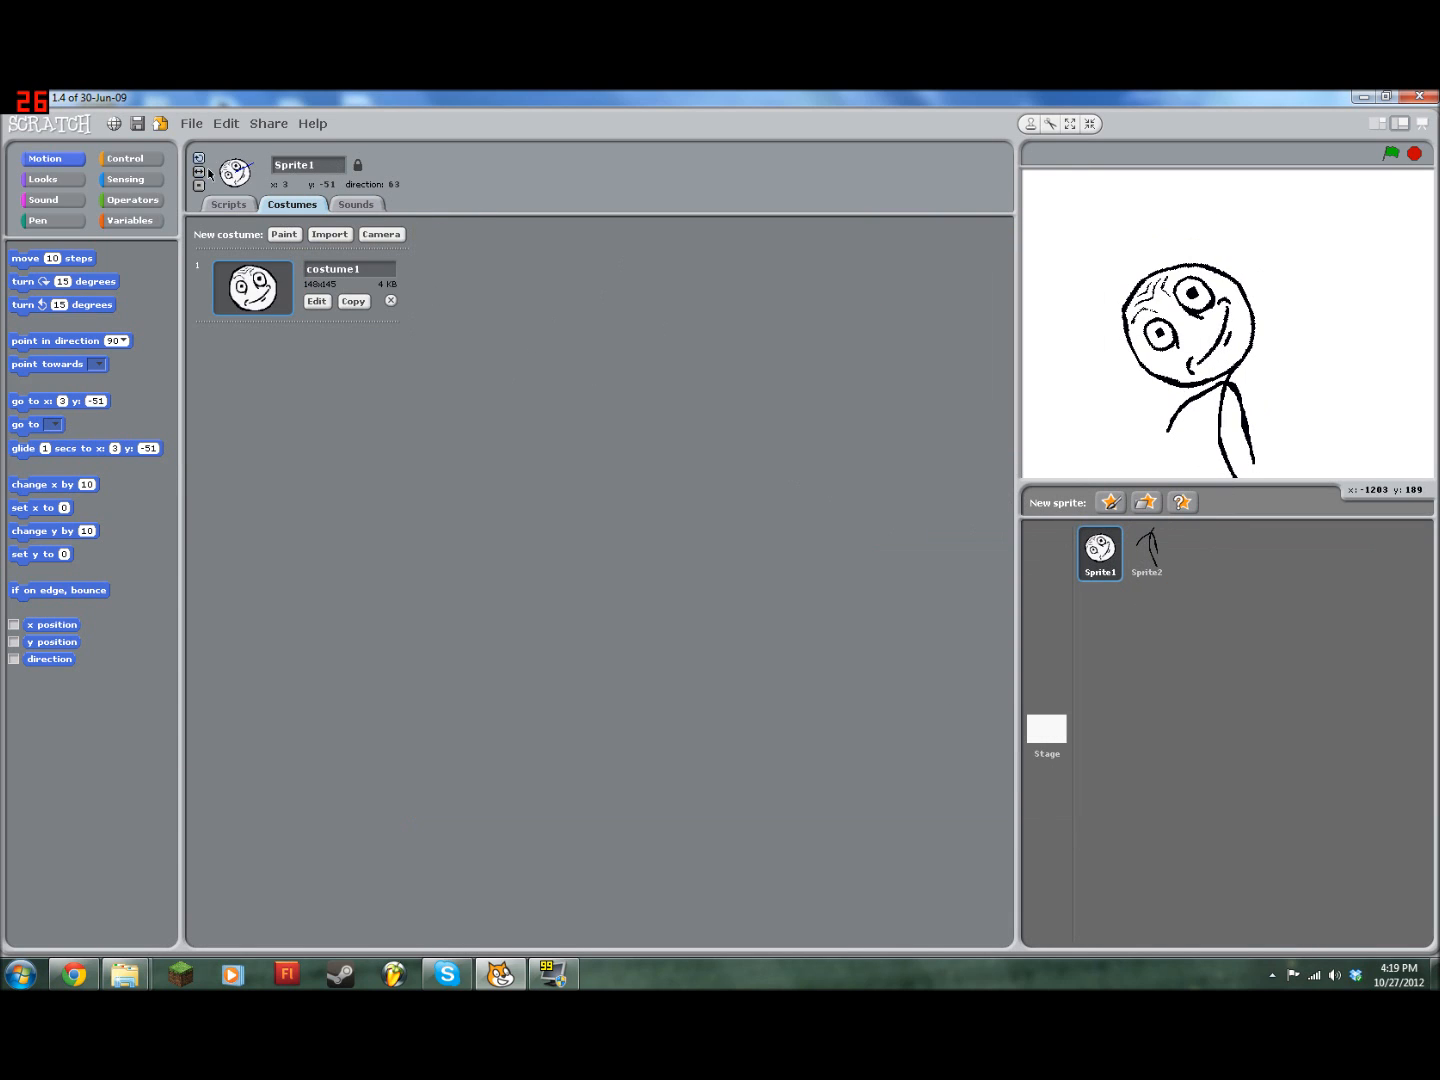
drag(243, 170, 299, 176)
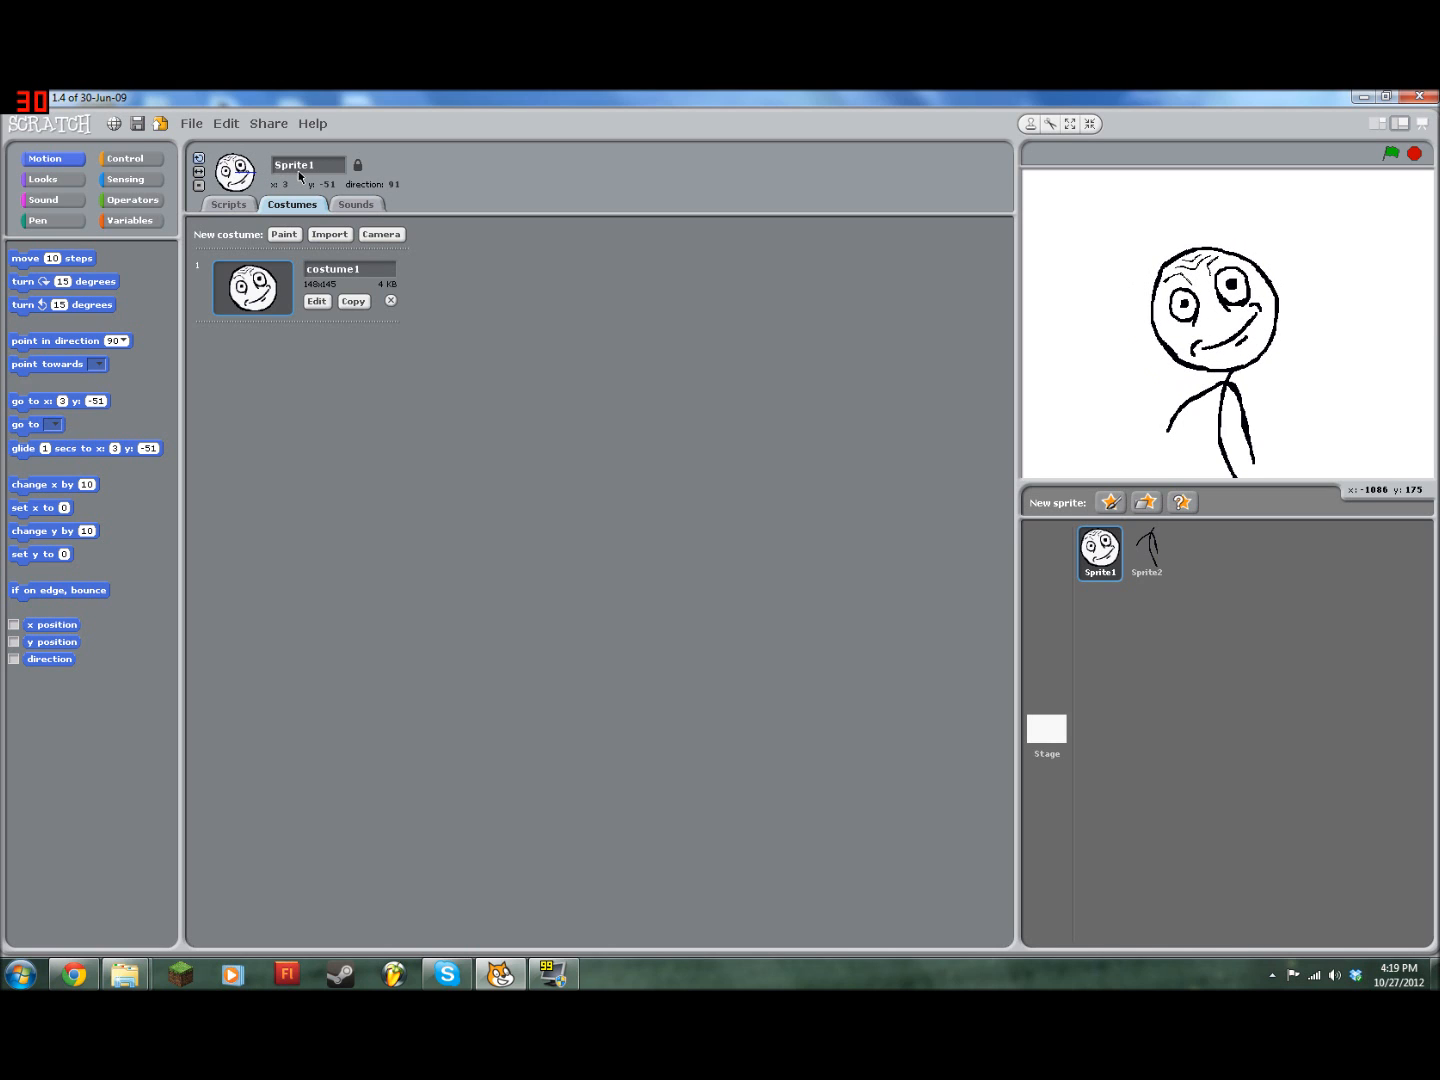
click(360, 205)
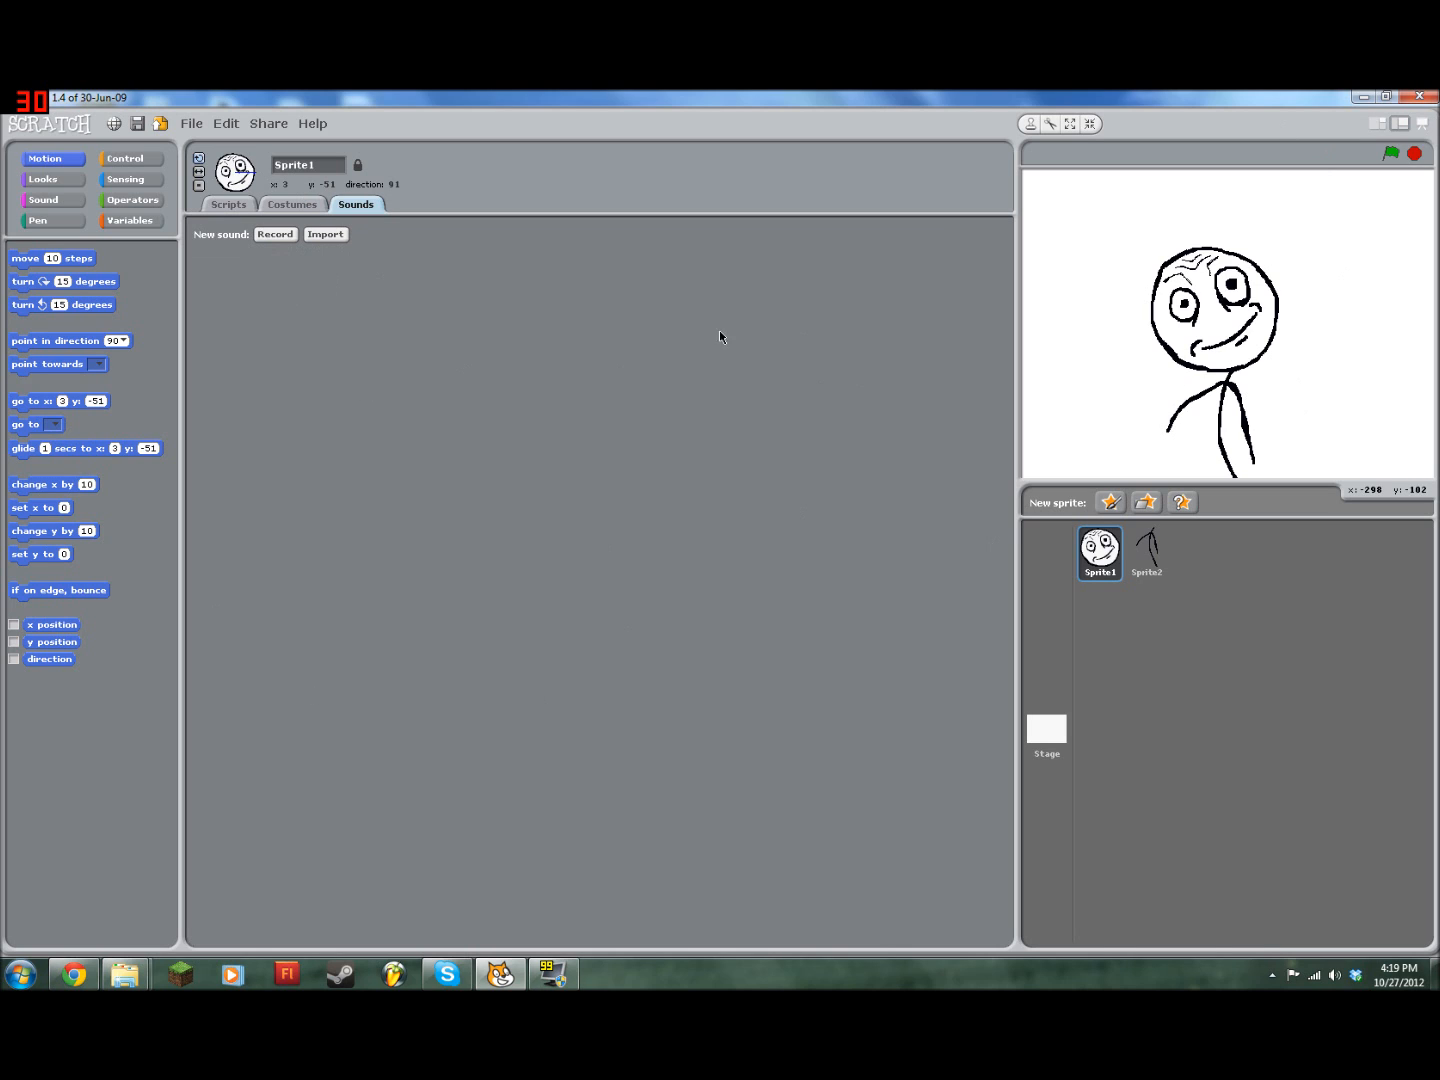
click(275, 234)
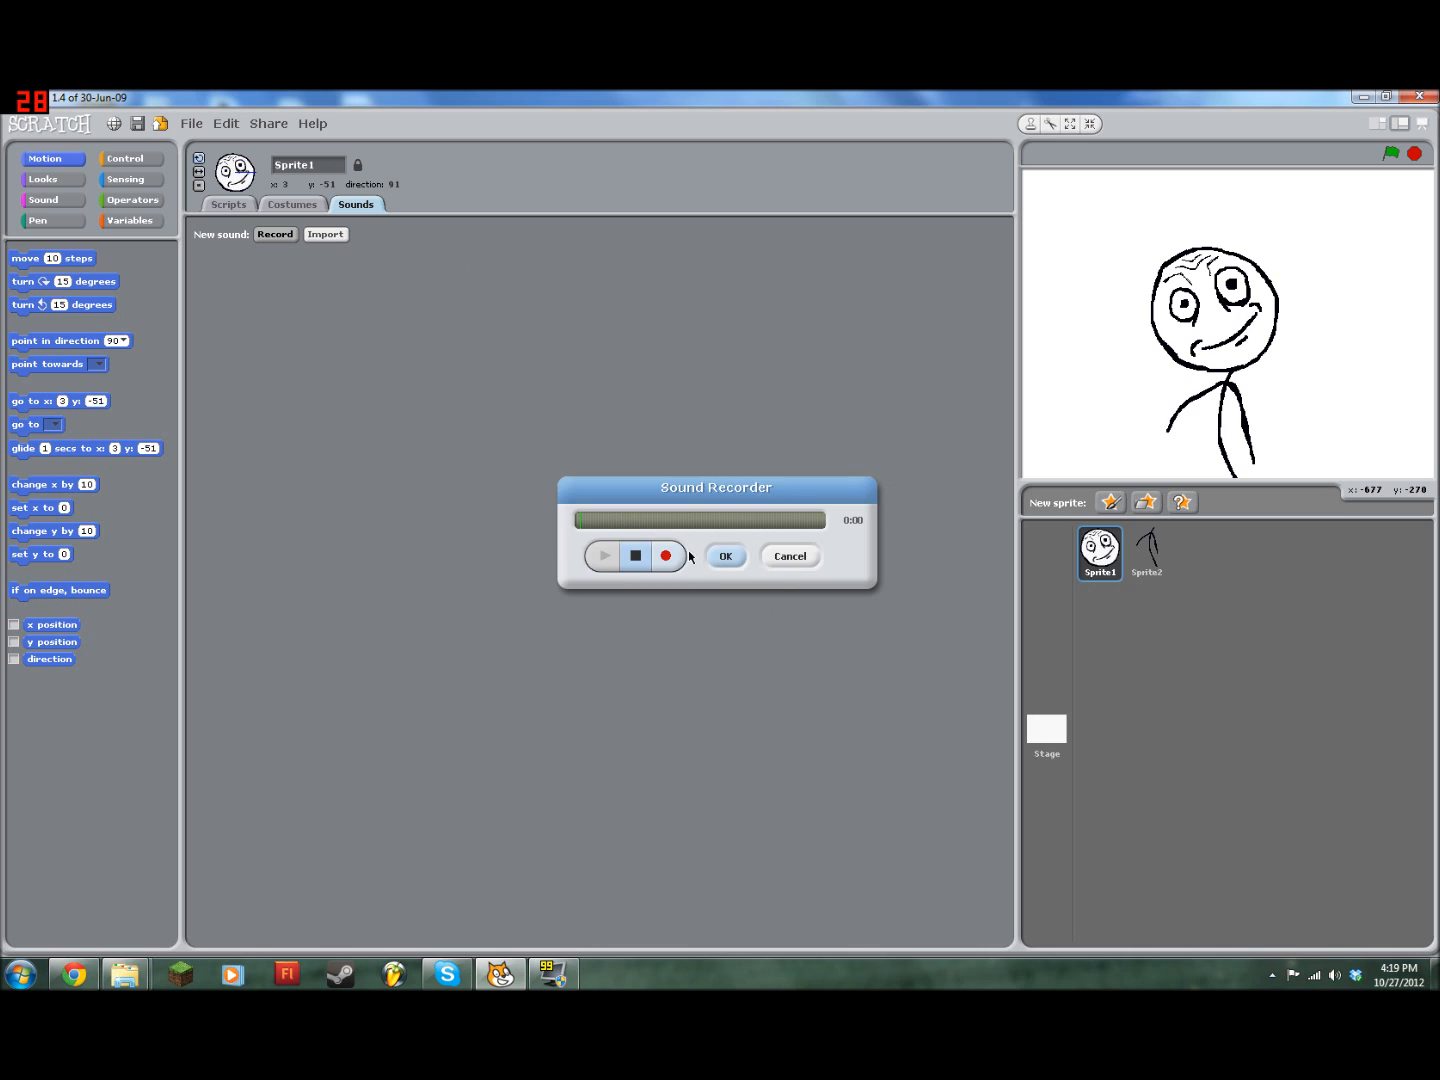
drag(684, 489, 695, 511)
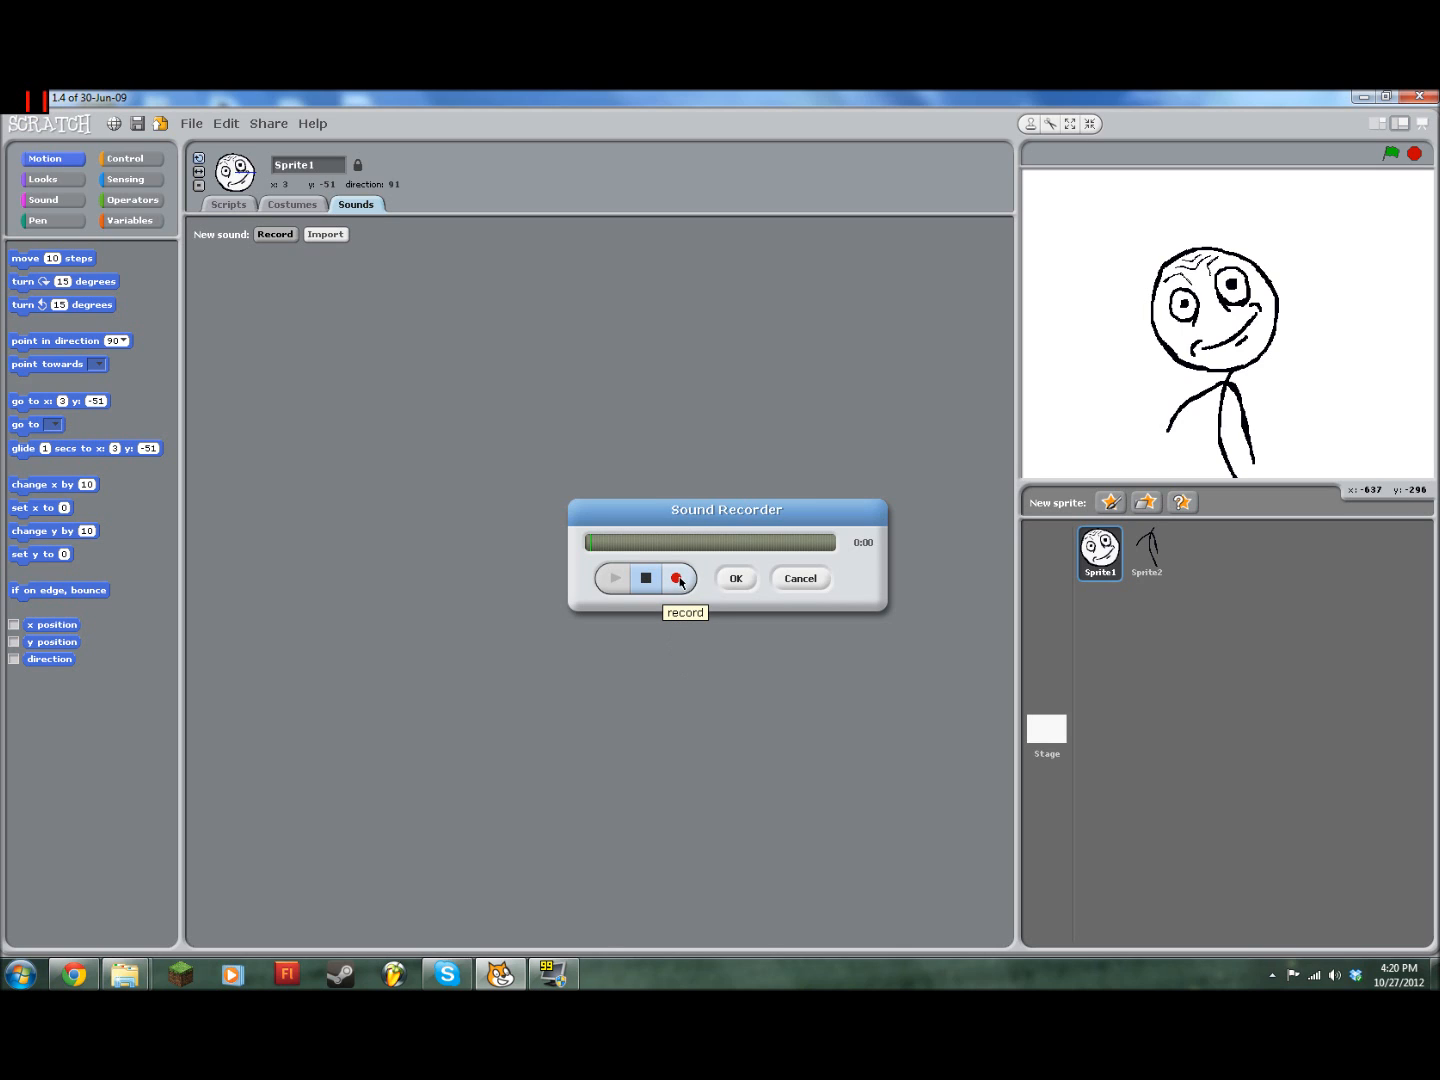
click(677, 579)
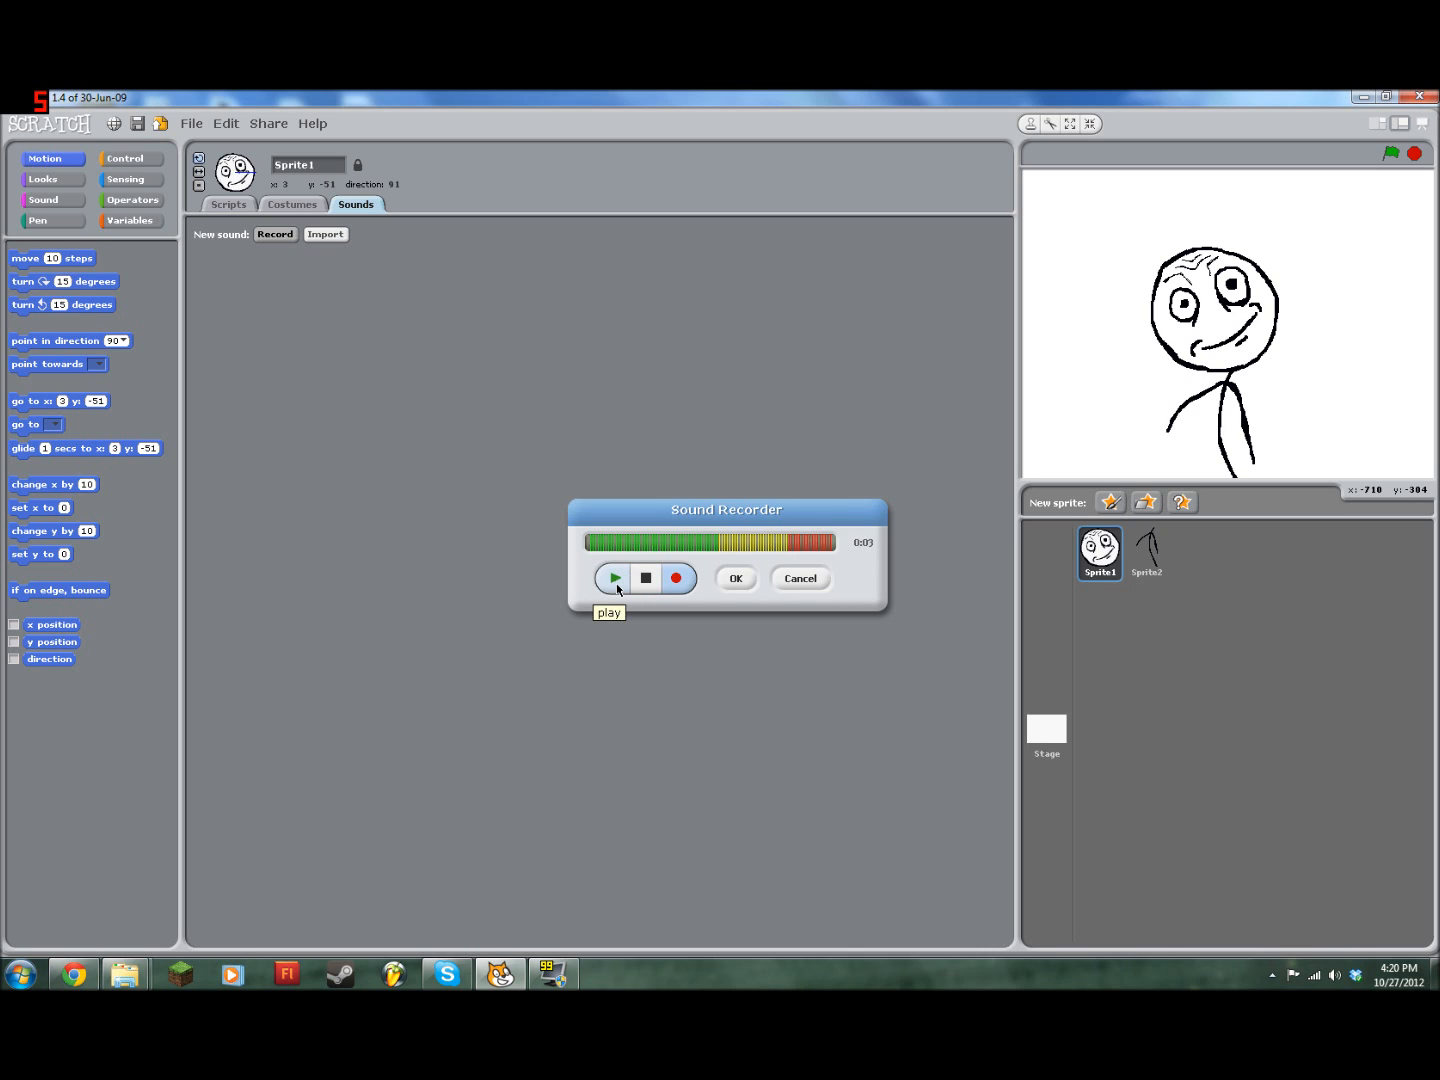
click(616, 580)
click(795, 580)
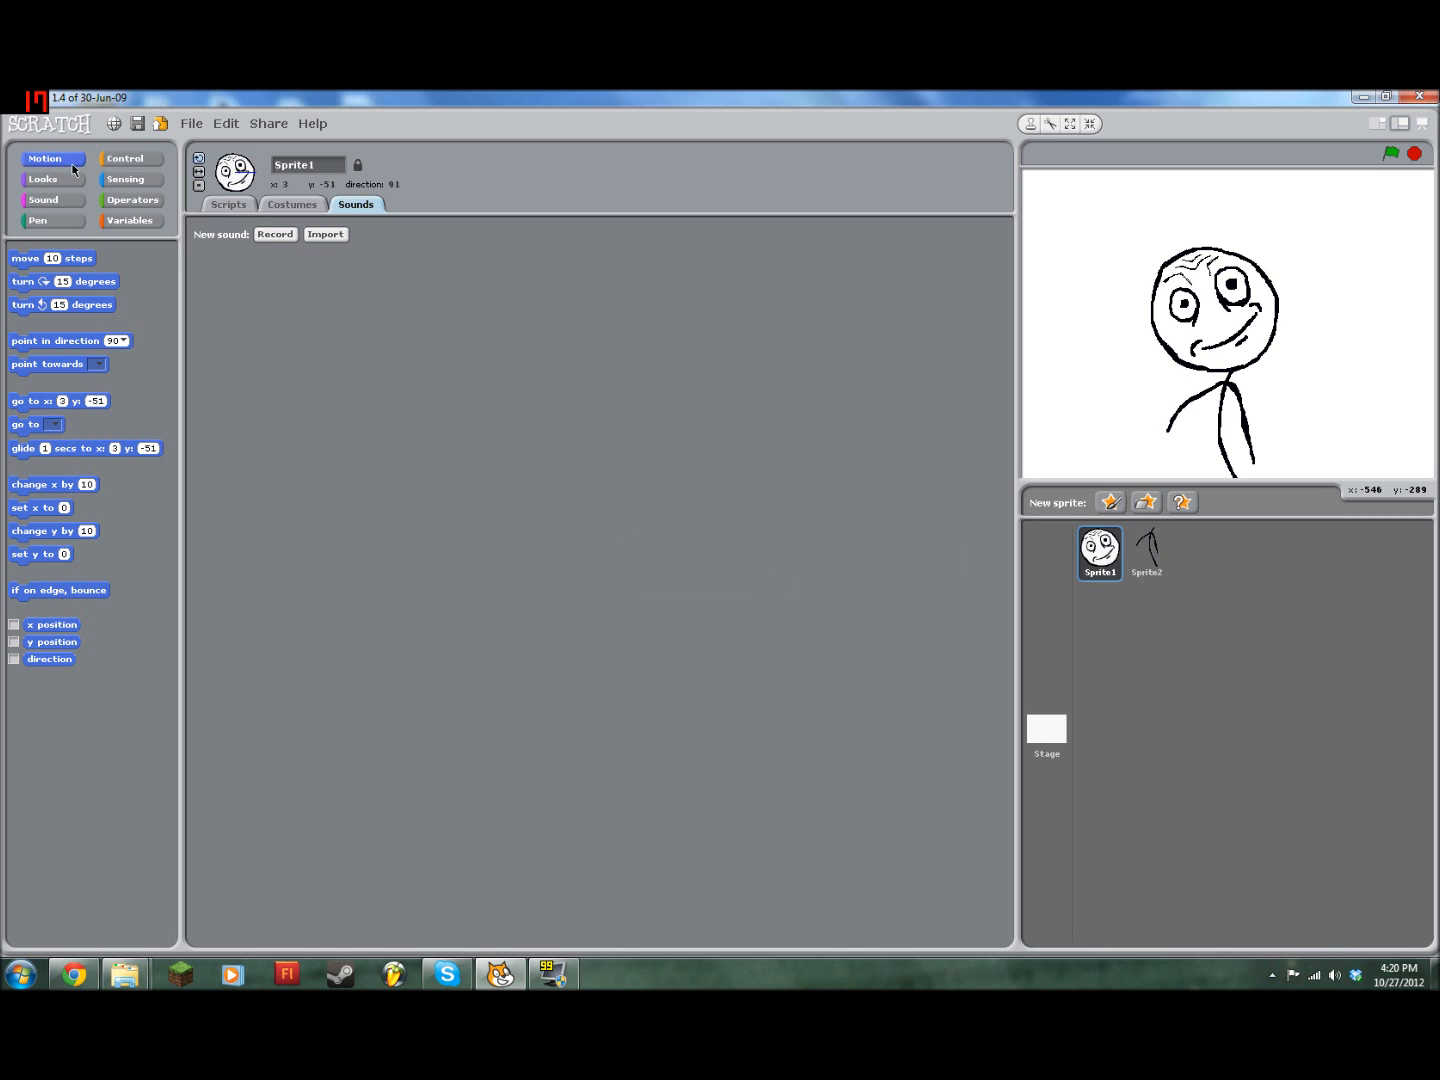
Step: Record a sound about 5 seconds long for the head sprite, play it back and keep it
click(284, 236)
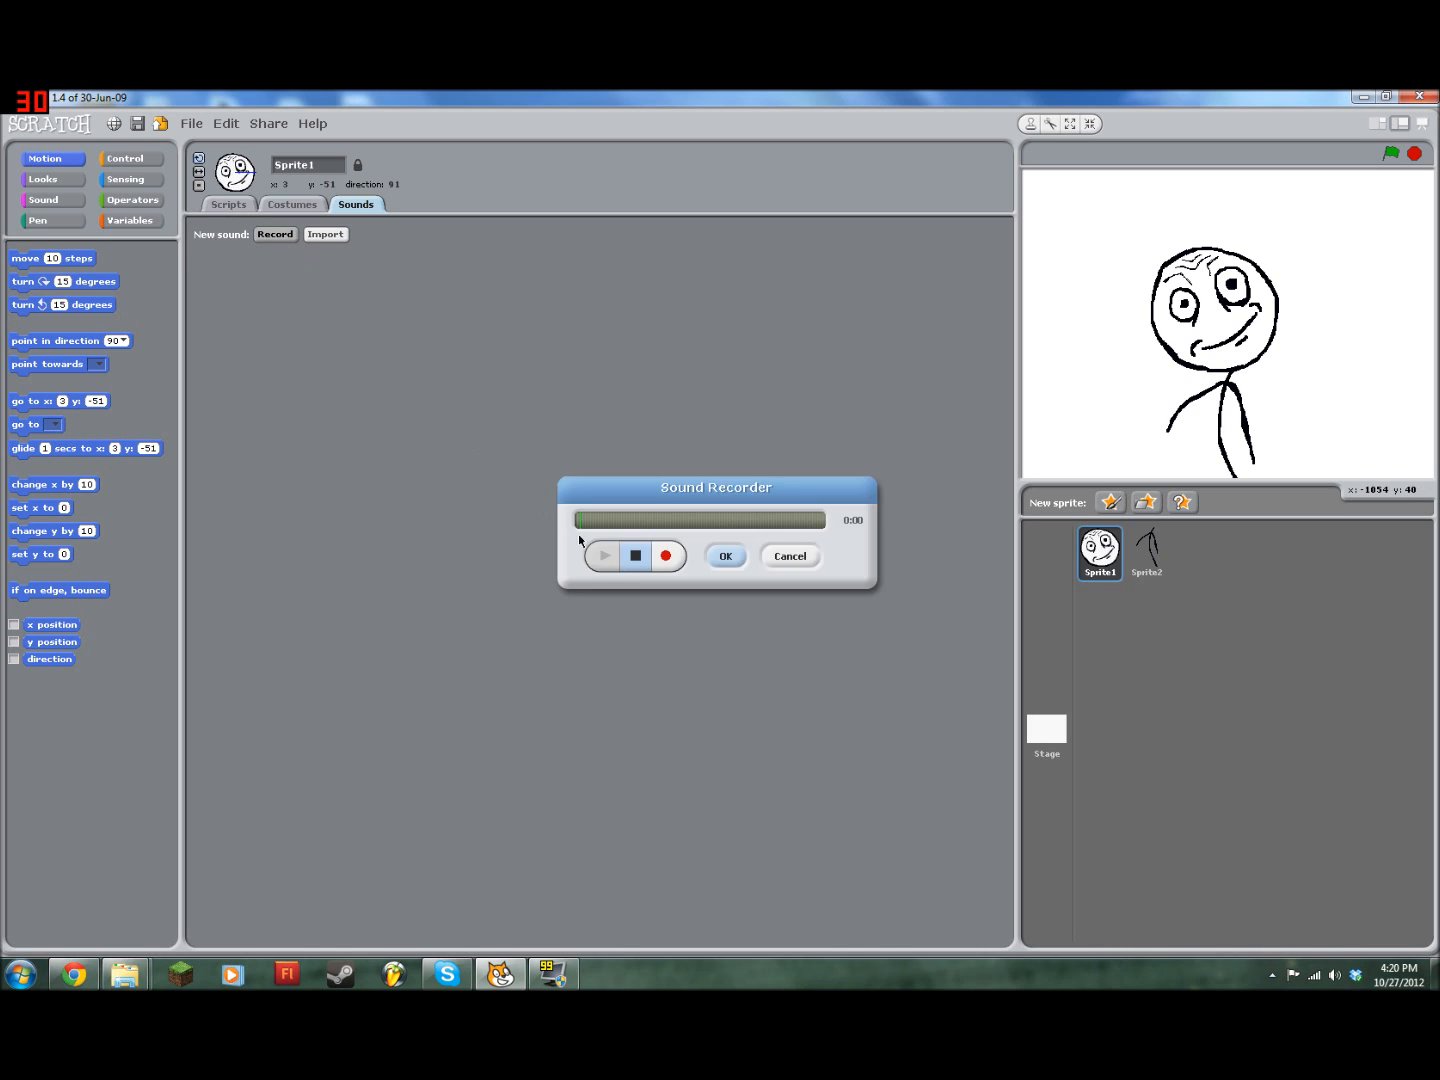
click(666, 556)
click(635, 556)
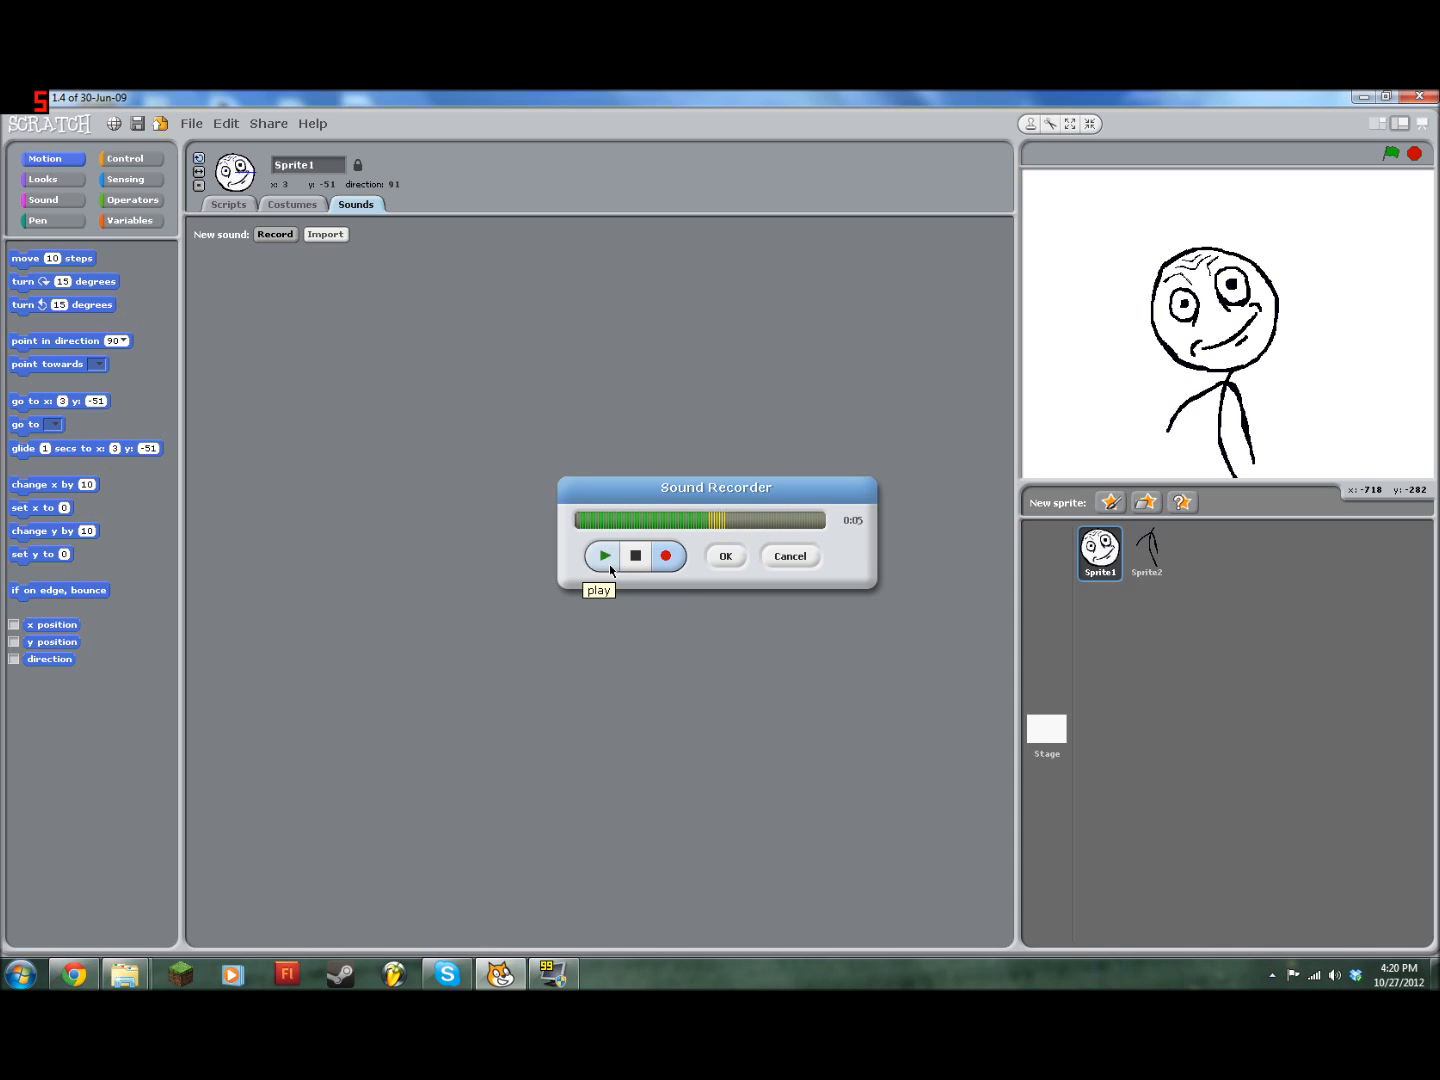
click(609, 565)
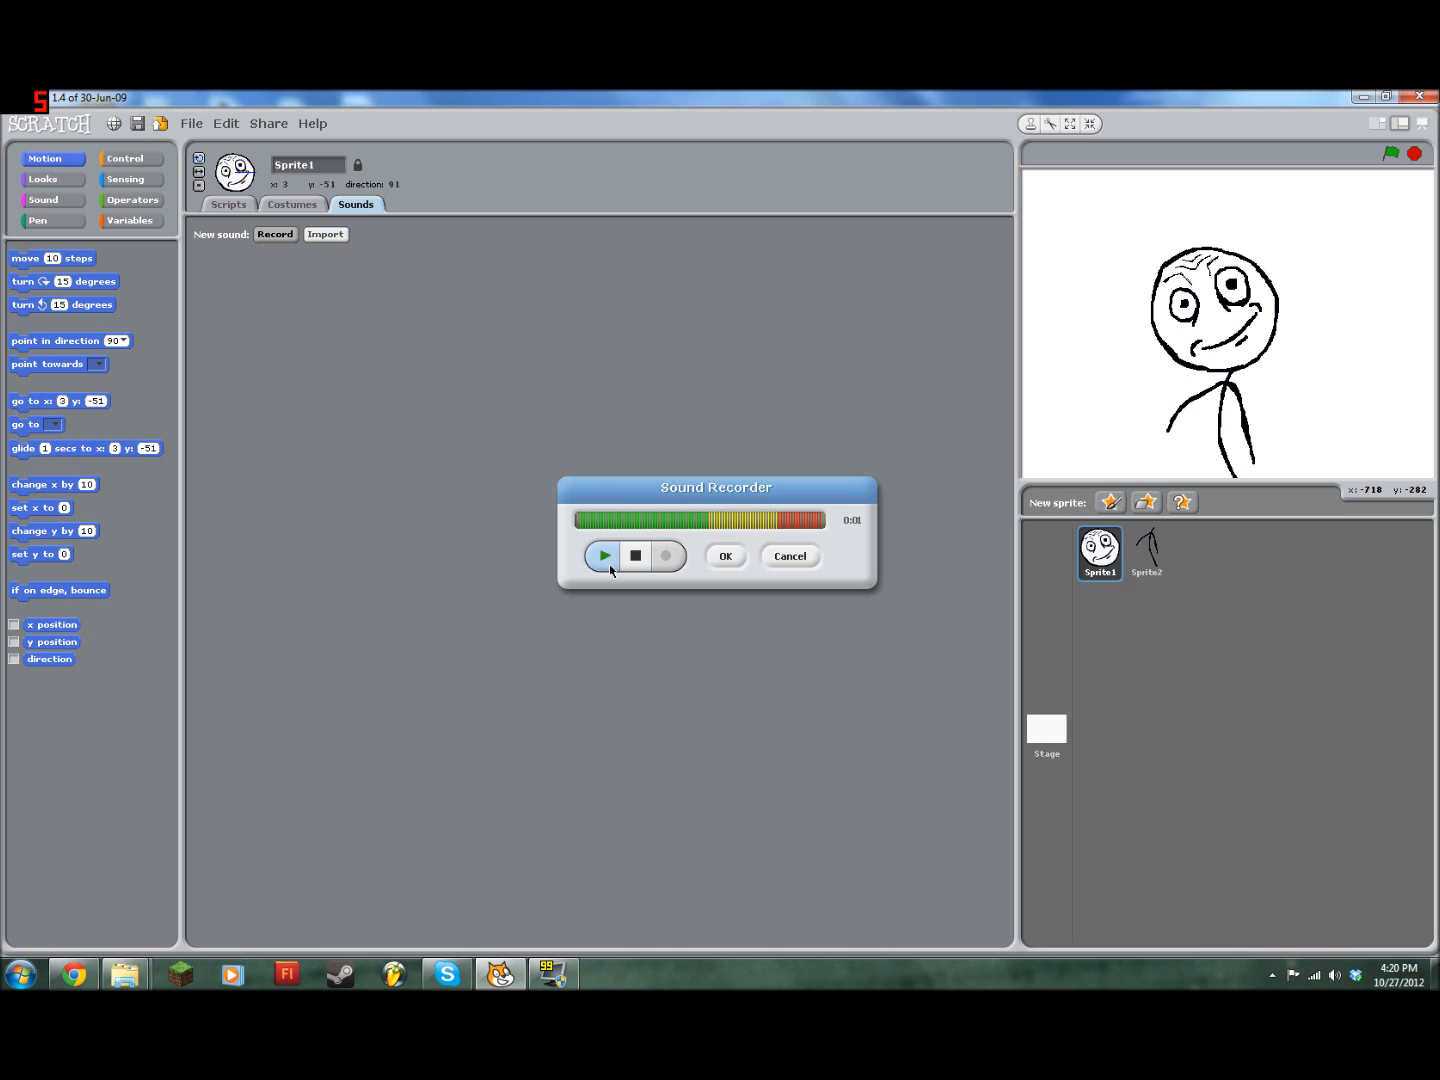
click(729, 557)
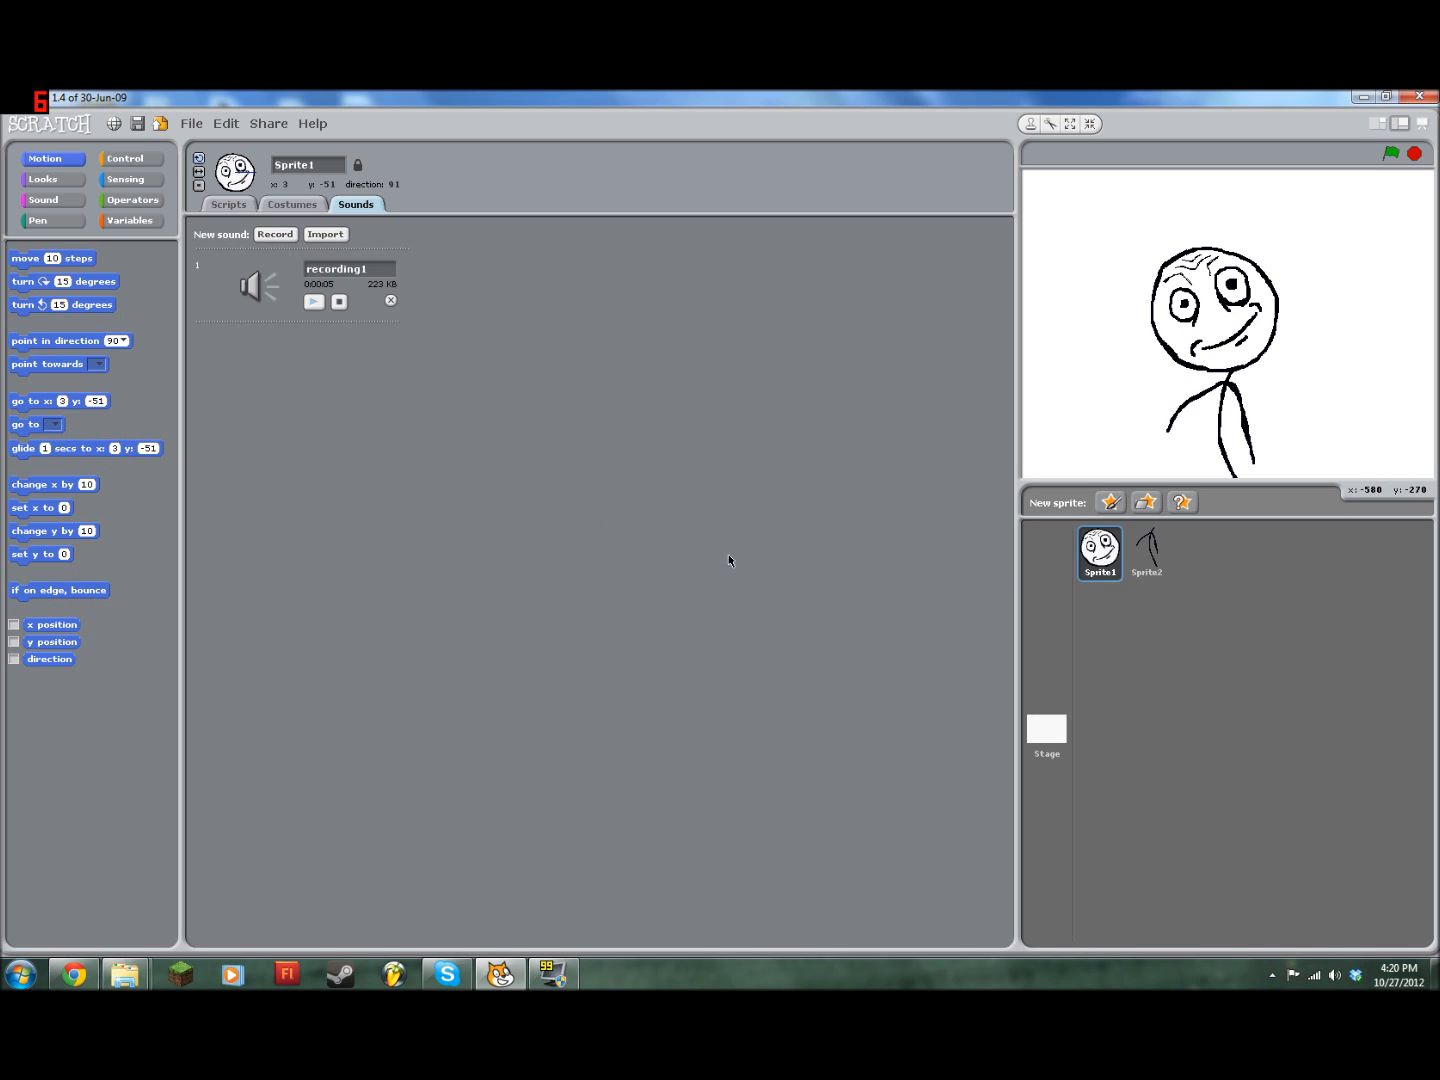
click(300, 204)
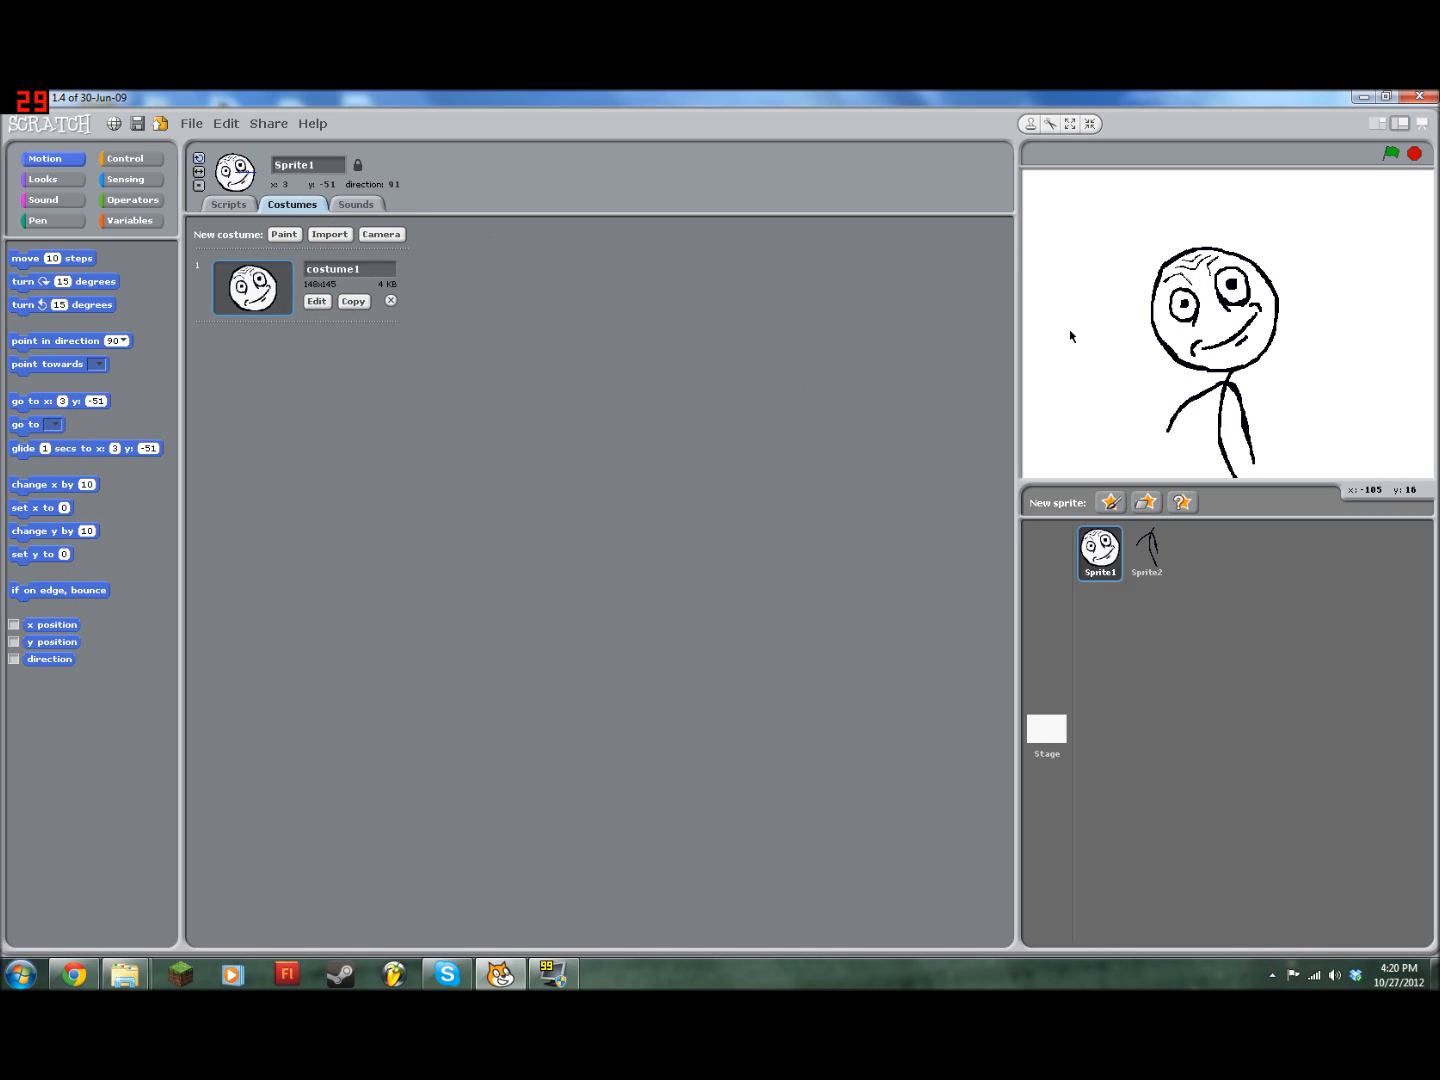
click(354, 302)
click(326, 372)
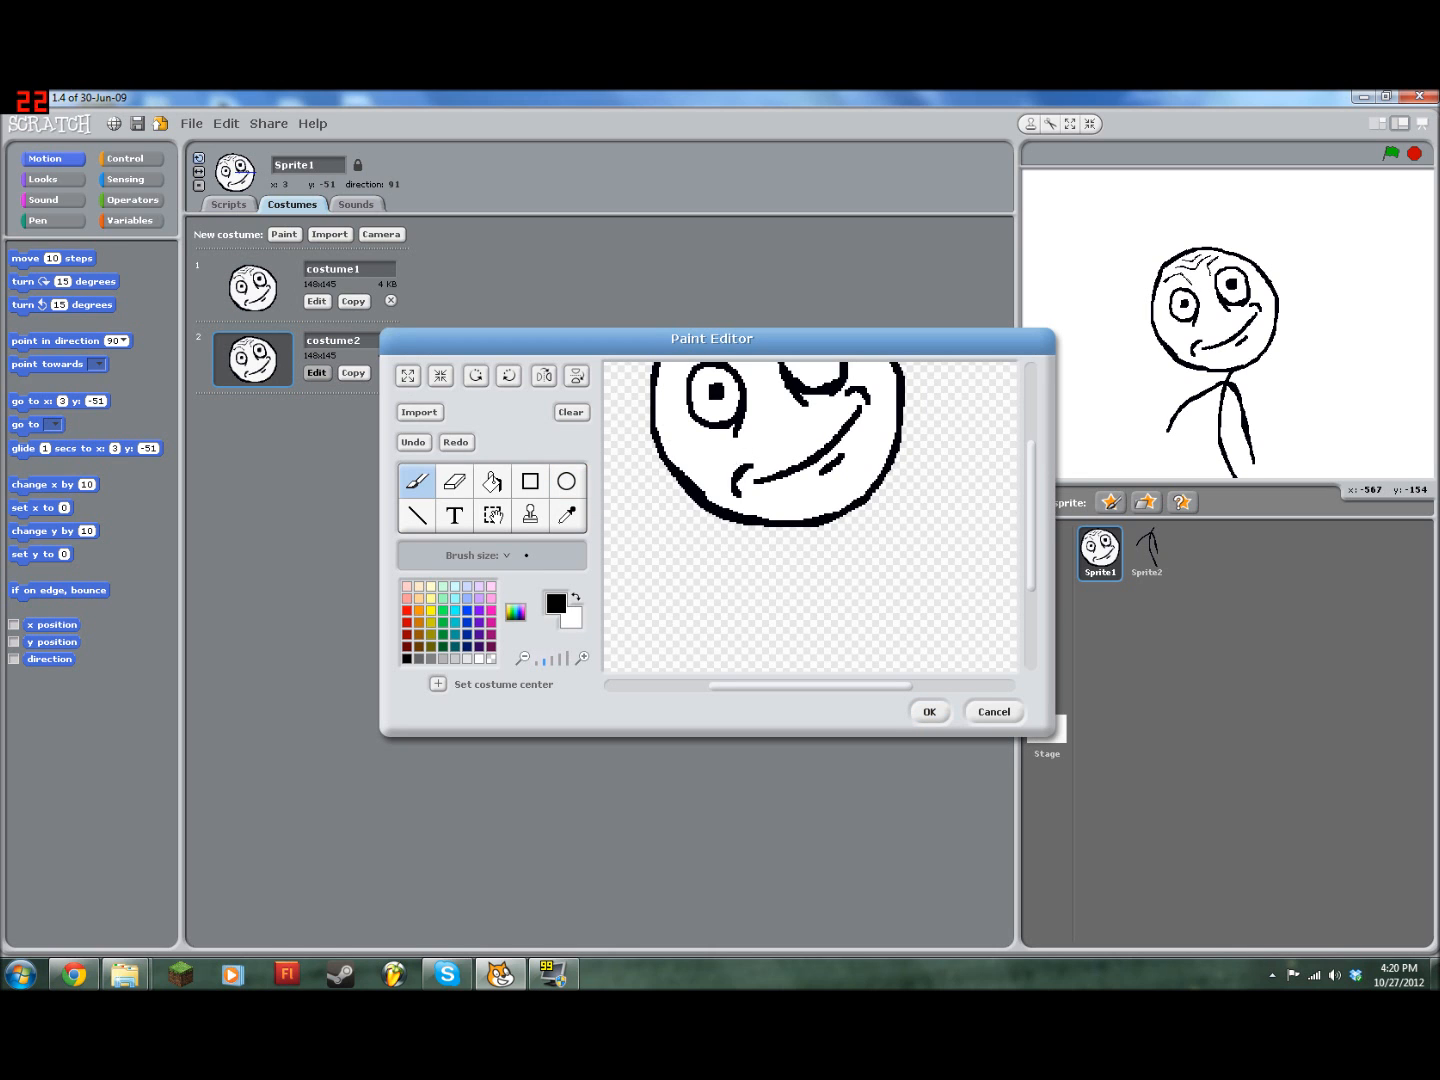
mouse_move(758, 478)
mouse_down()
mouse_move(819, 418)
mouse_move(874, 430)
mouse_move(746, 490)
mouse_up()
click(491, 481)
click(798, 442)
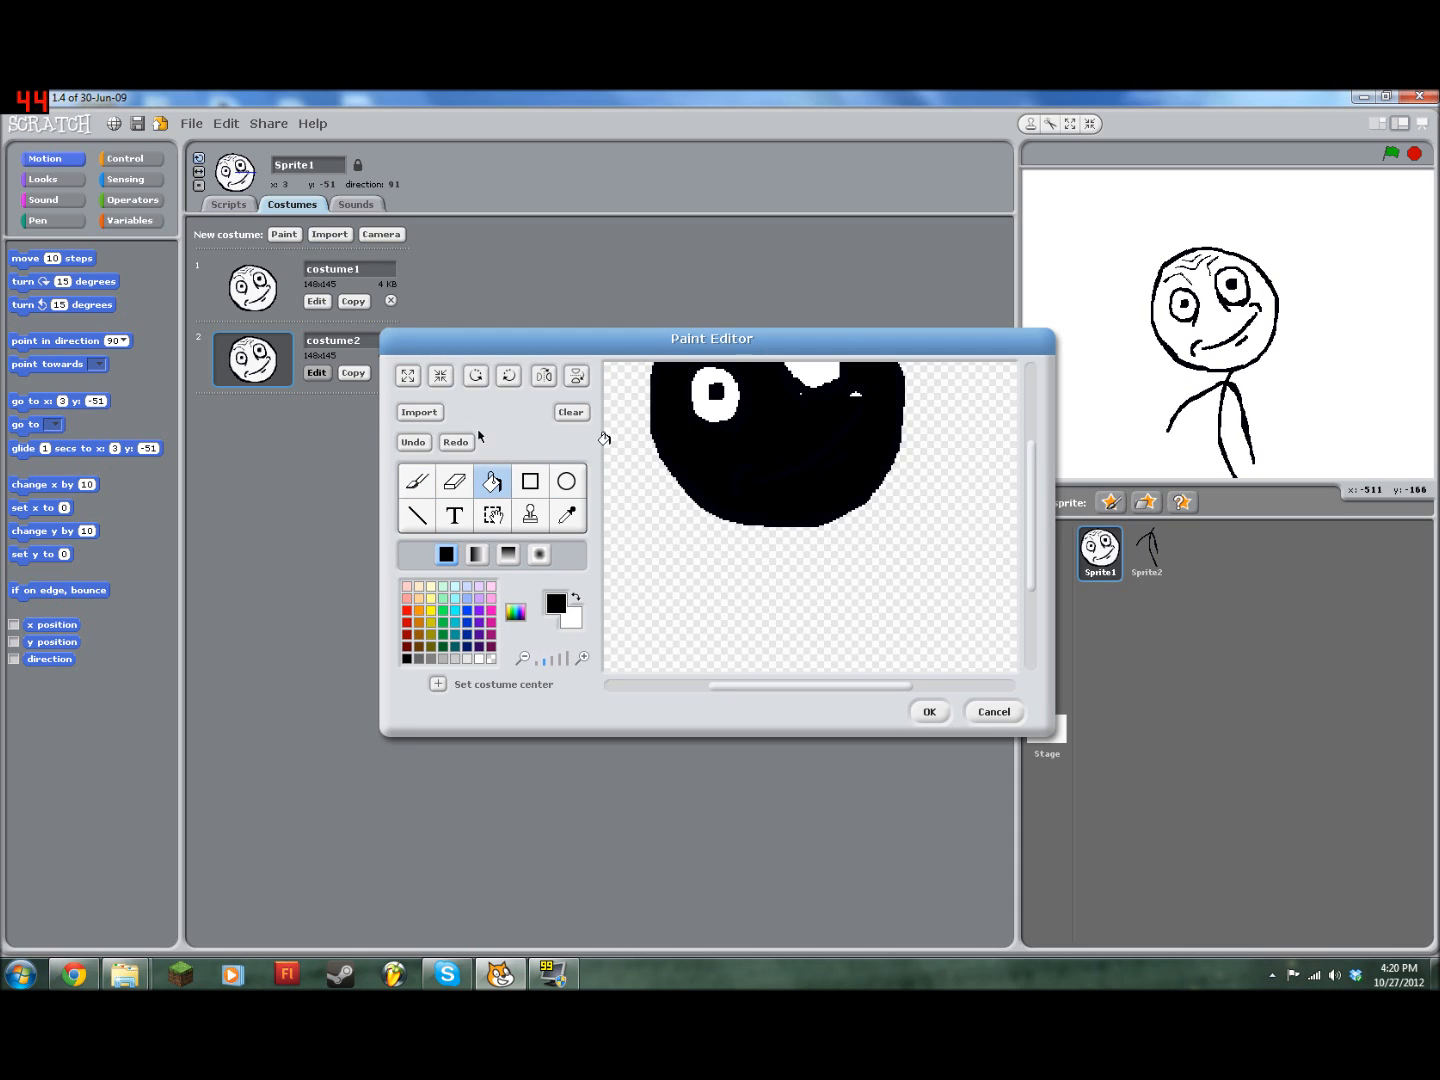
click(412, 442)
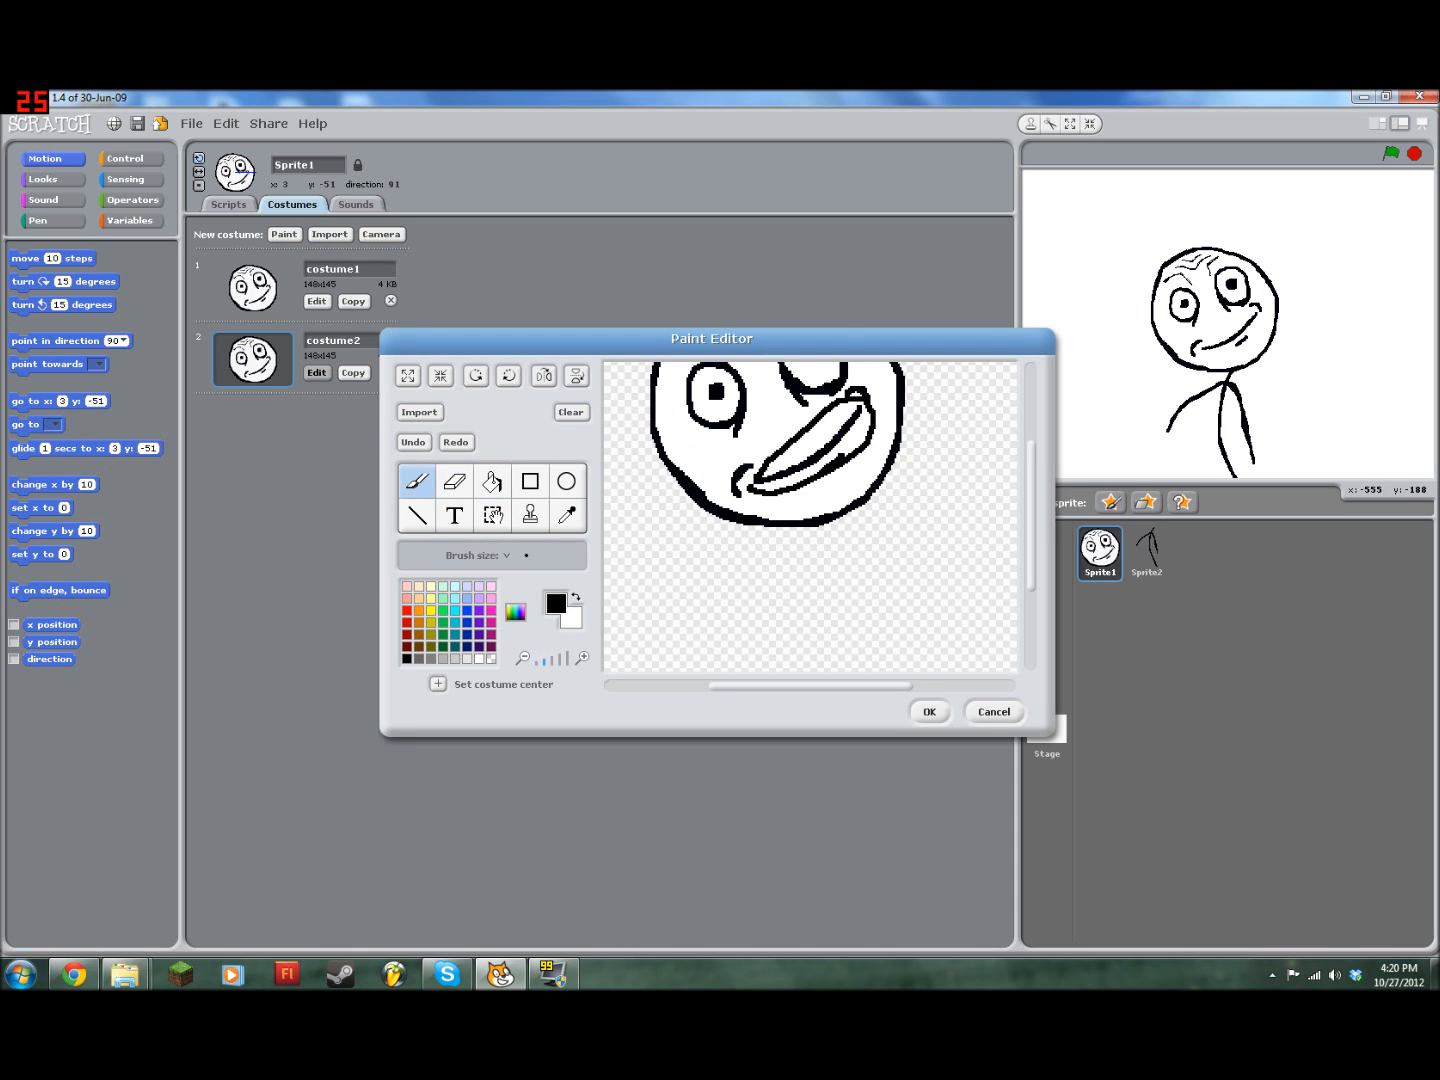
click(491, 481)
click(835, 413)
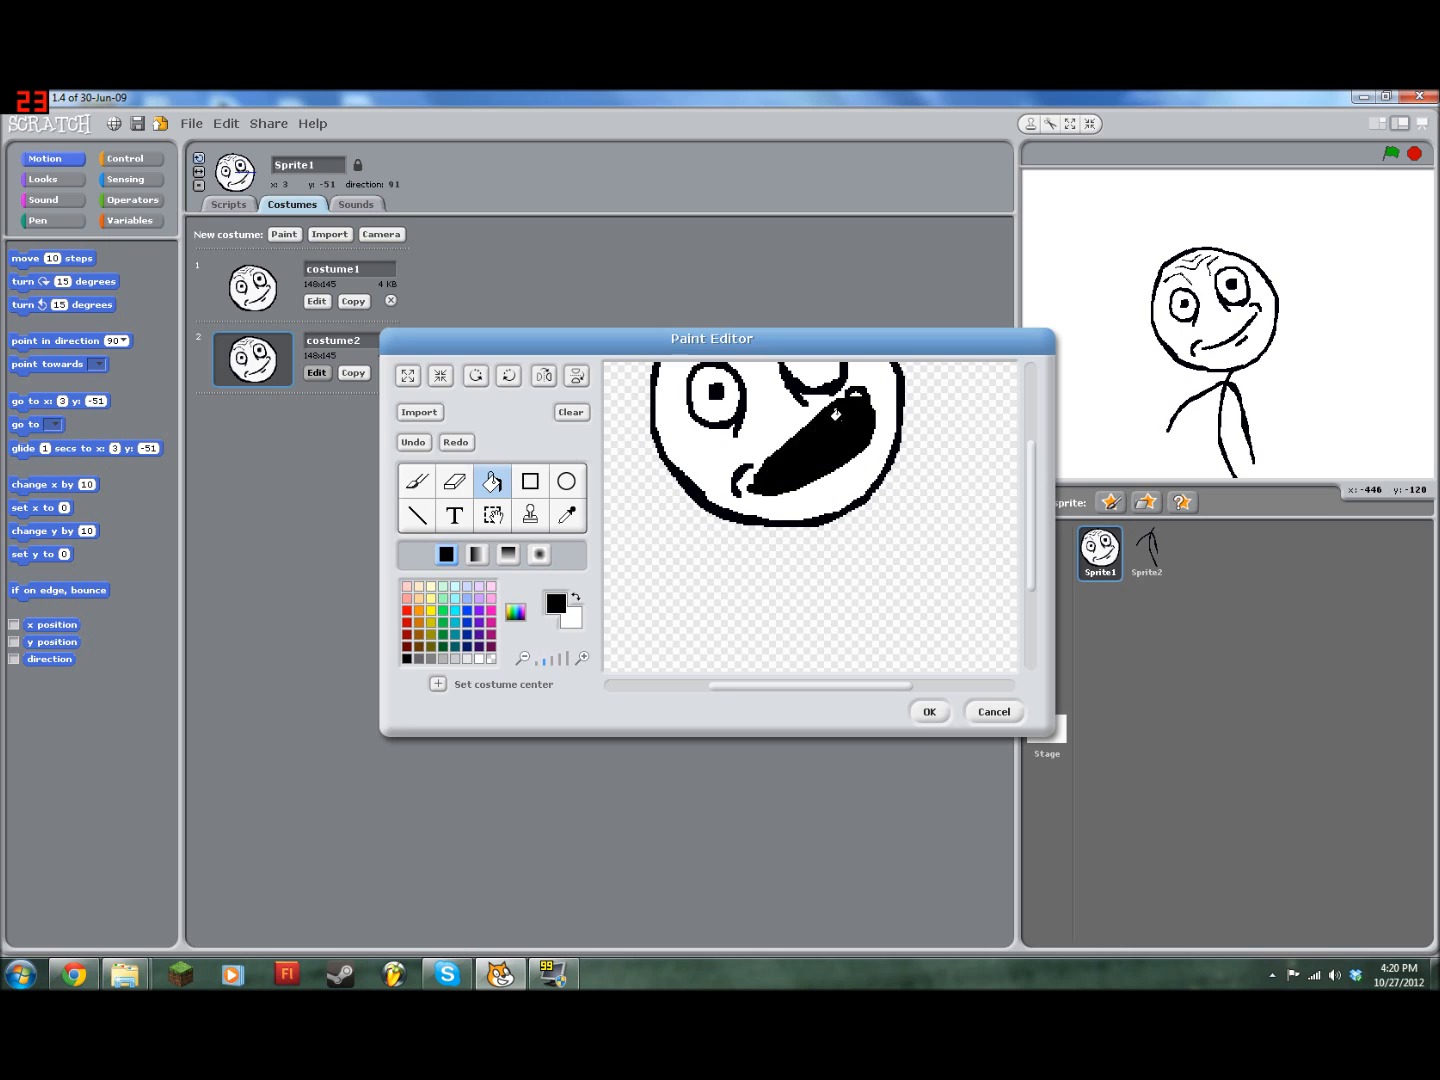
drag(1026, 483, 1025, 450)
click(412, 442)
click(994, 711)
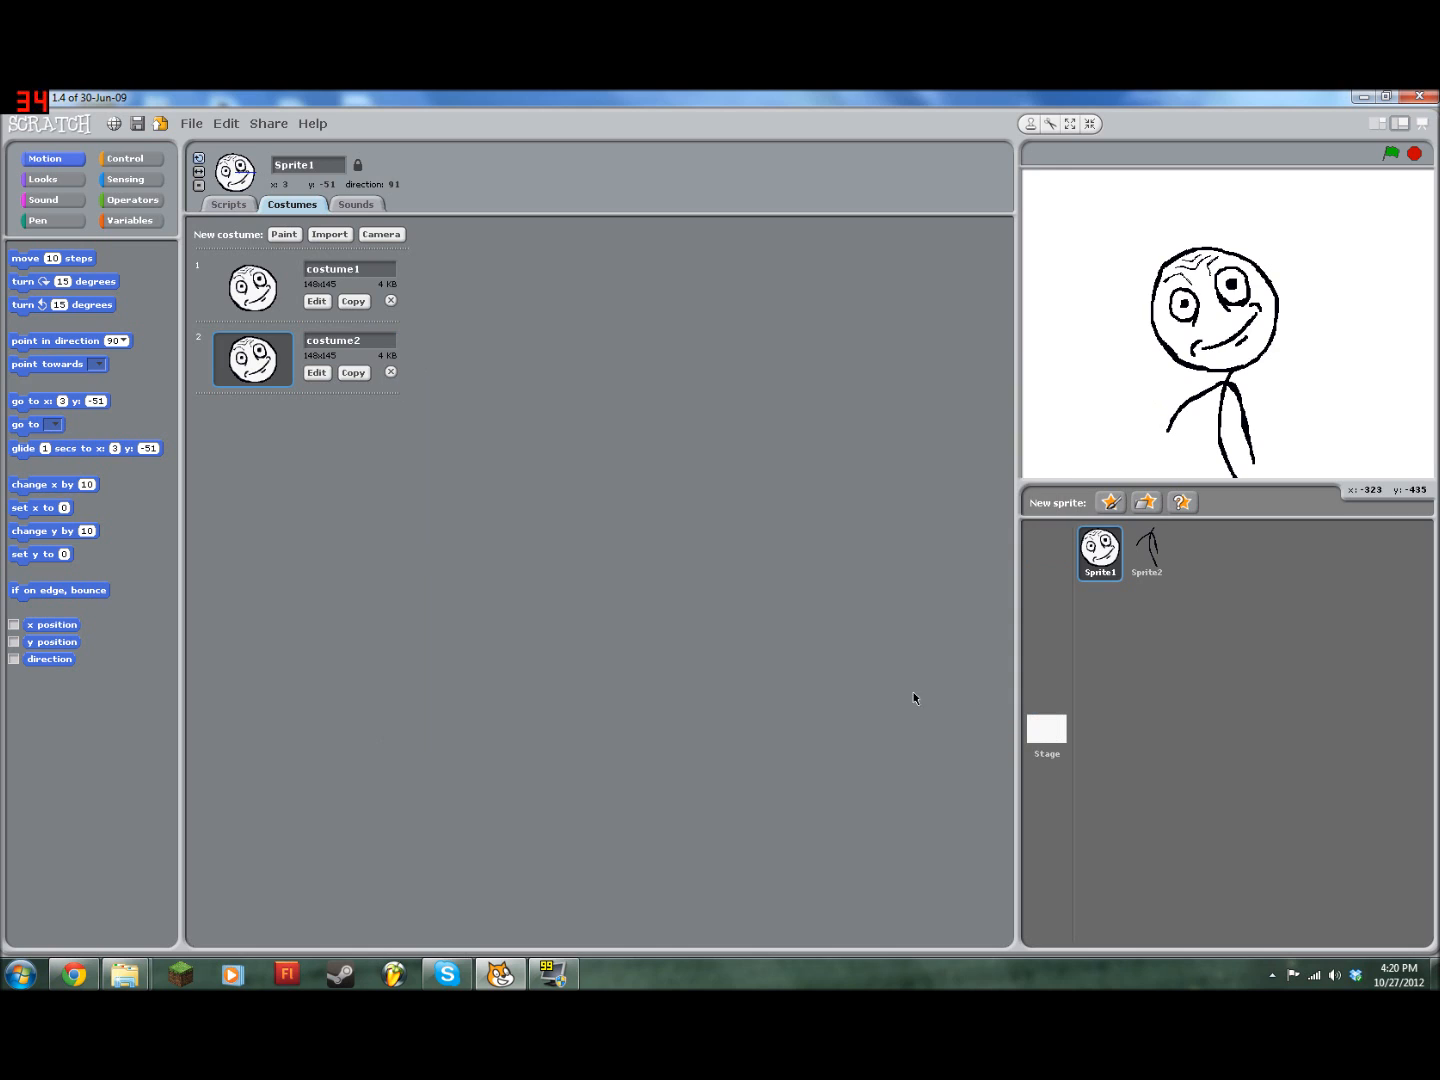
click(391, 373)
Step: Duplicate the head costume and fill the copy's mouth lines with the face's white to remove the whole mouth
click(348, 303)
click(318, 373)
click(537, 662)
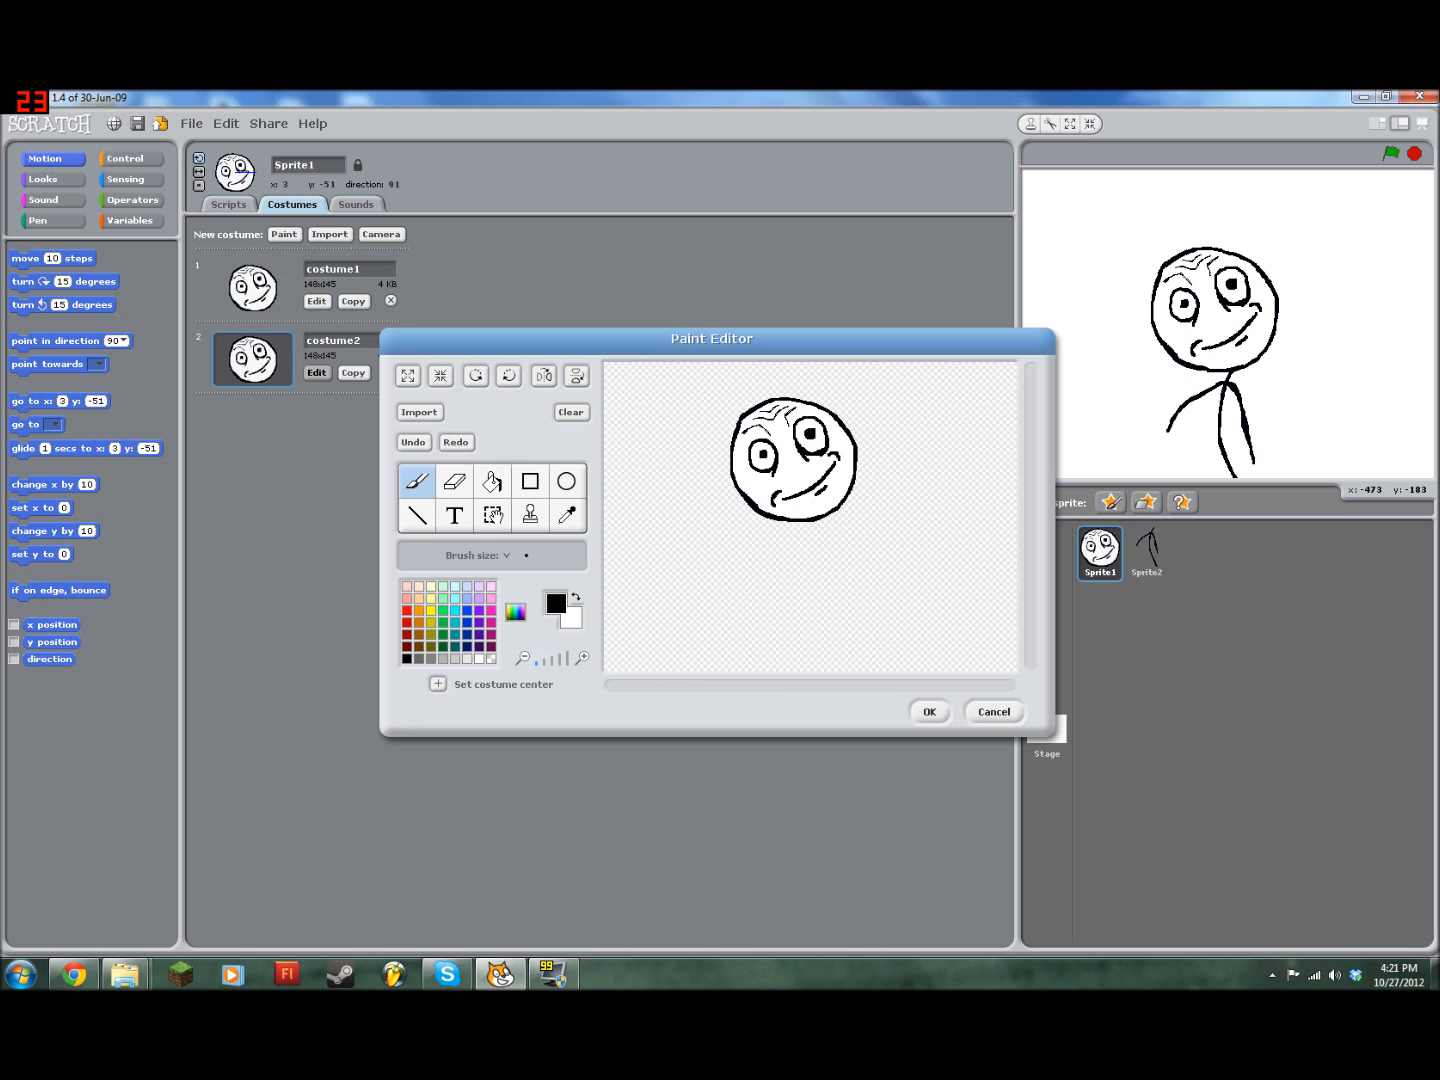
click(545, 661)
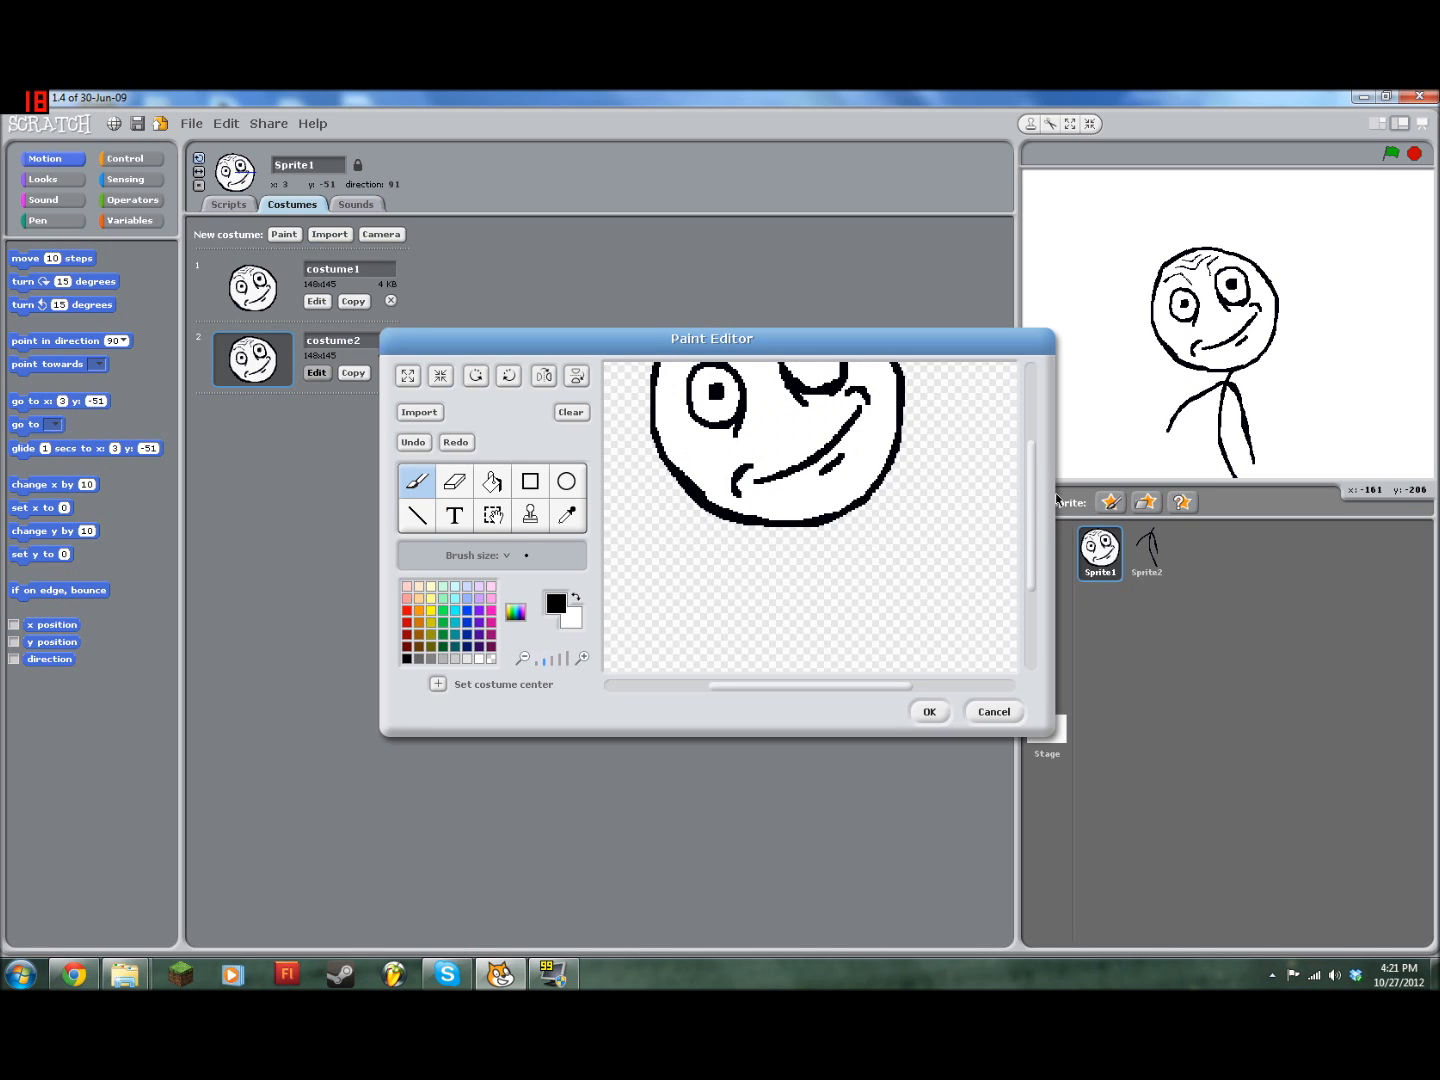
drag(1034, 485, 1035, 443)
click(567, 514)
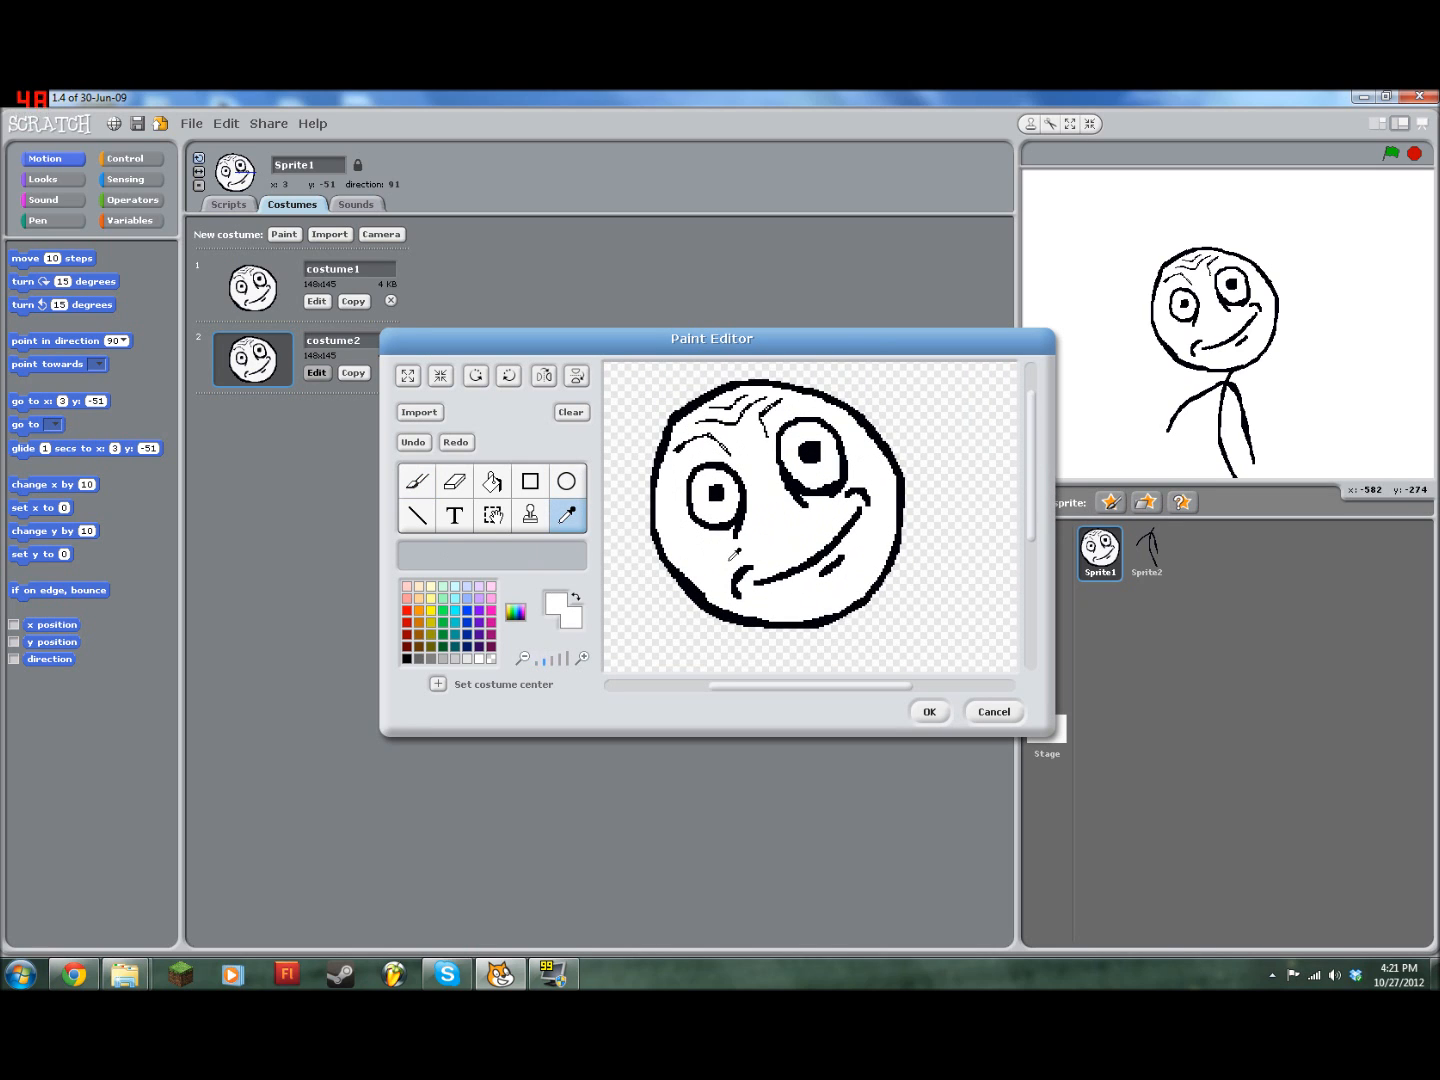
click(491, 481)
click(782, 566)
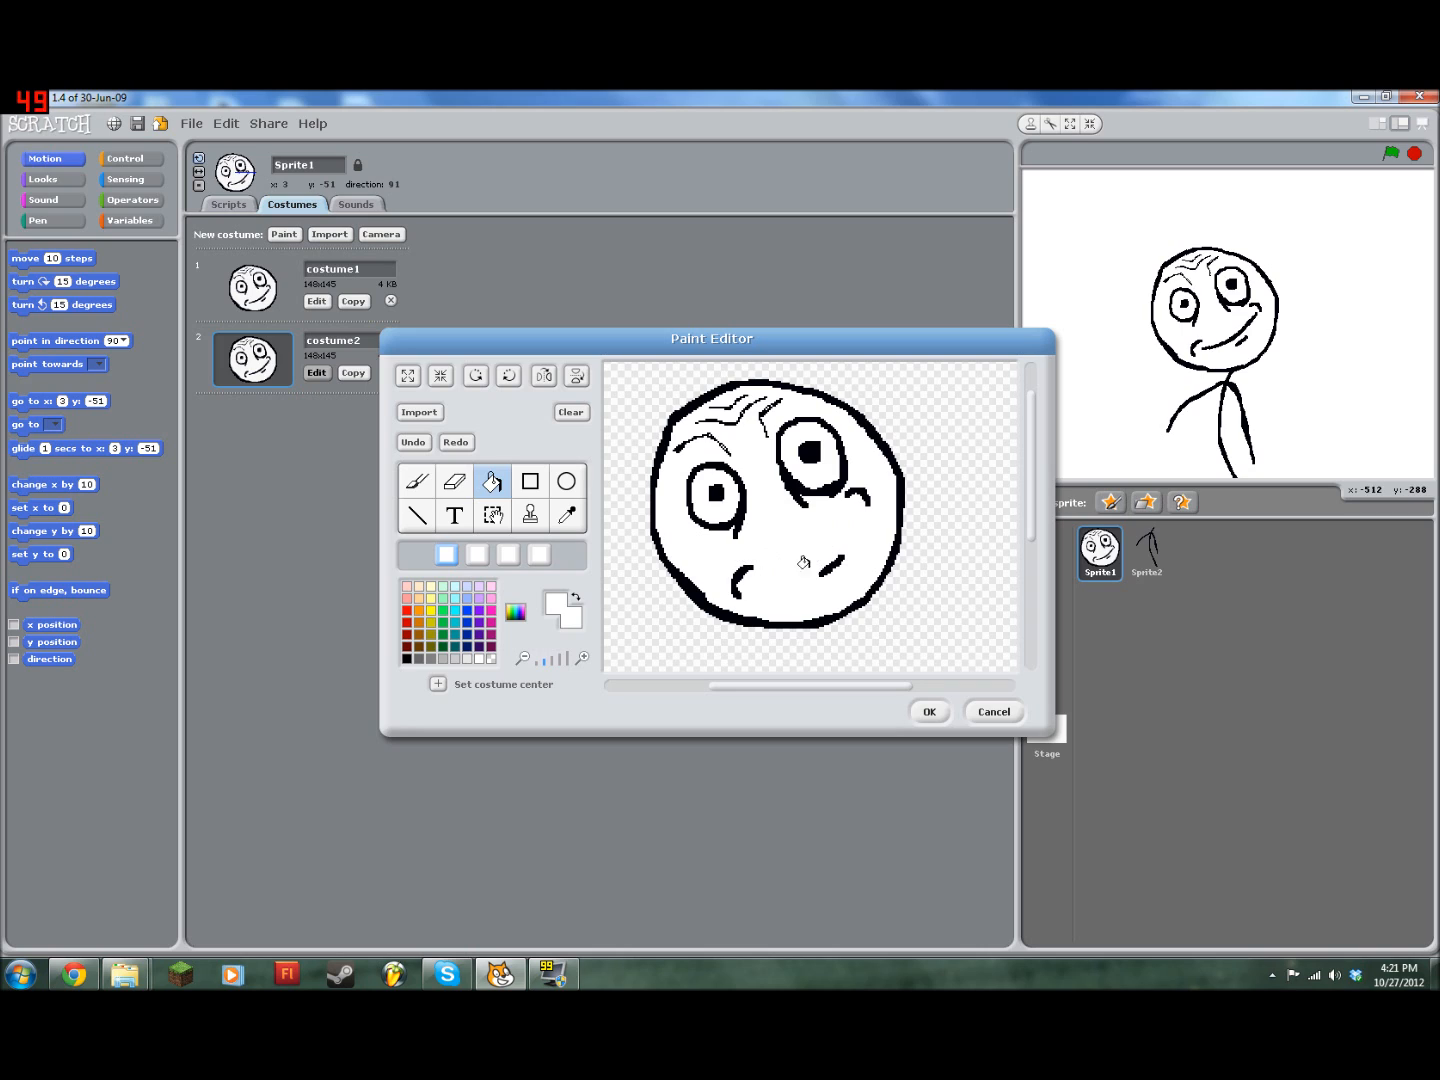
click(852, 486)
click(737, 568)
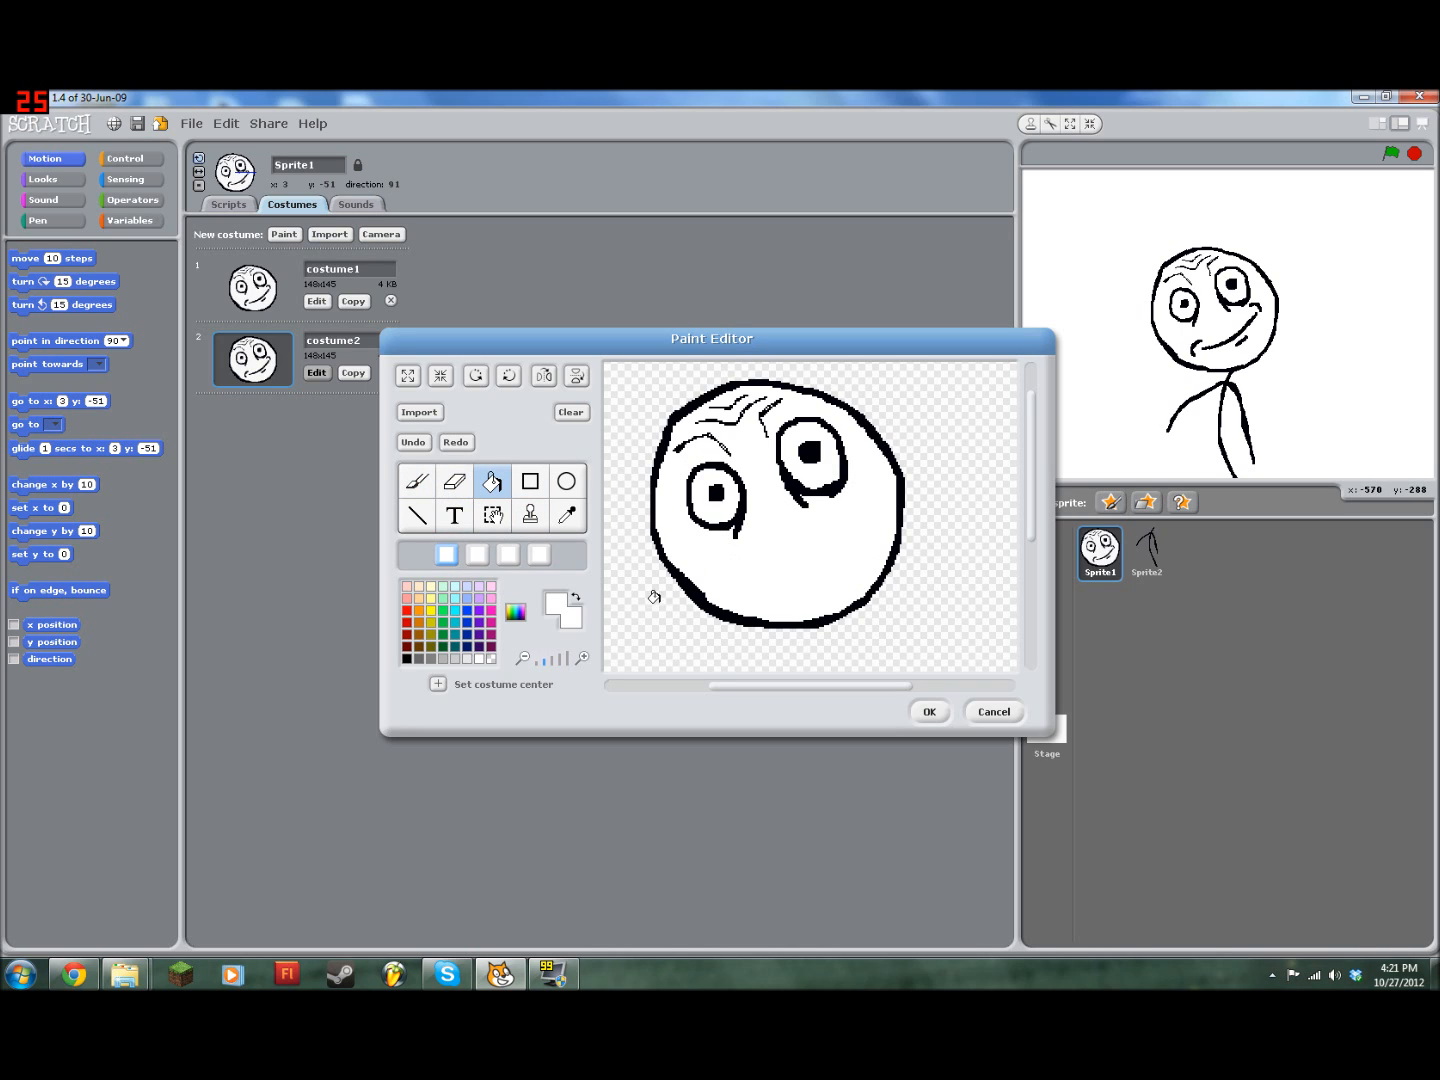
Step: Paint two black cheek creases and the outline of a wide, open grin on the blank face with a thicker brush
click(536, 664)
click(417, 481)
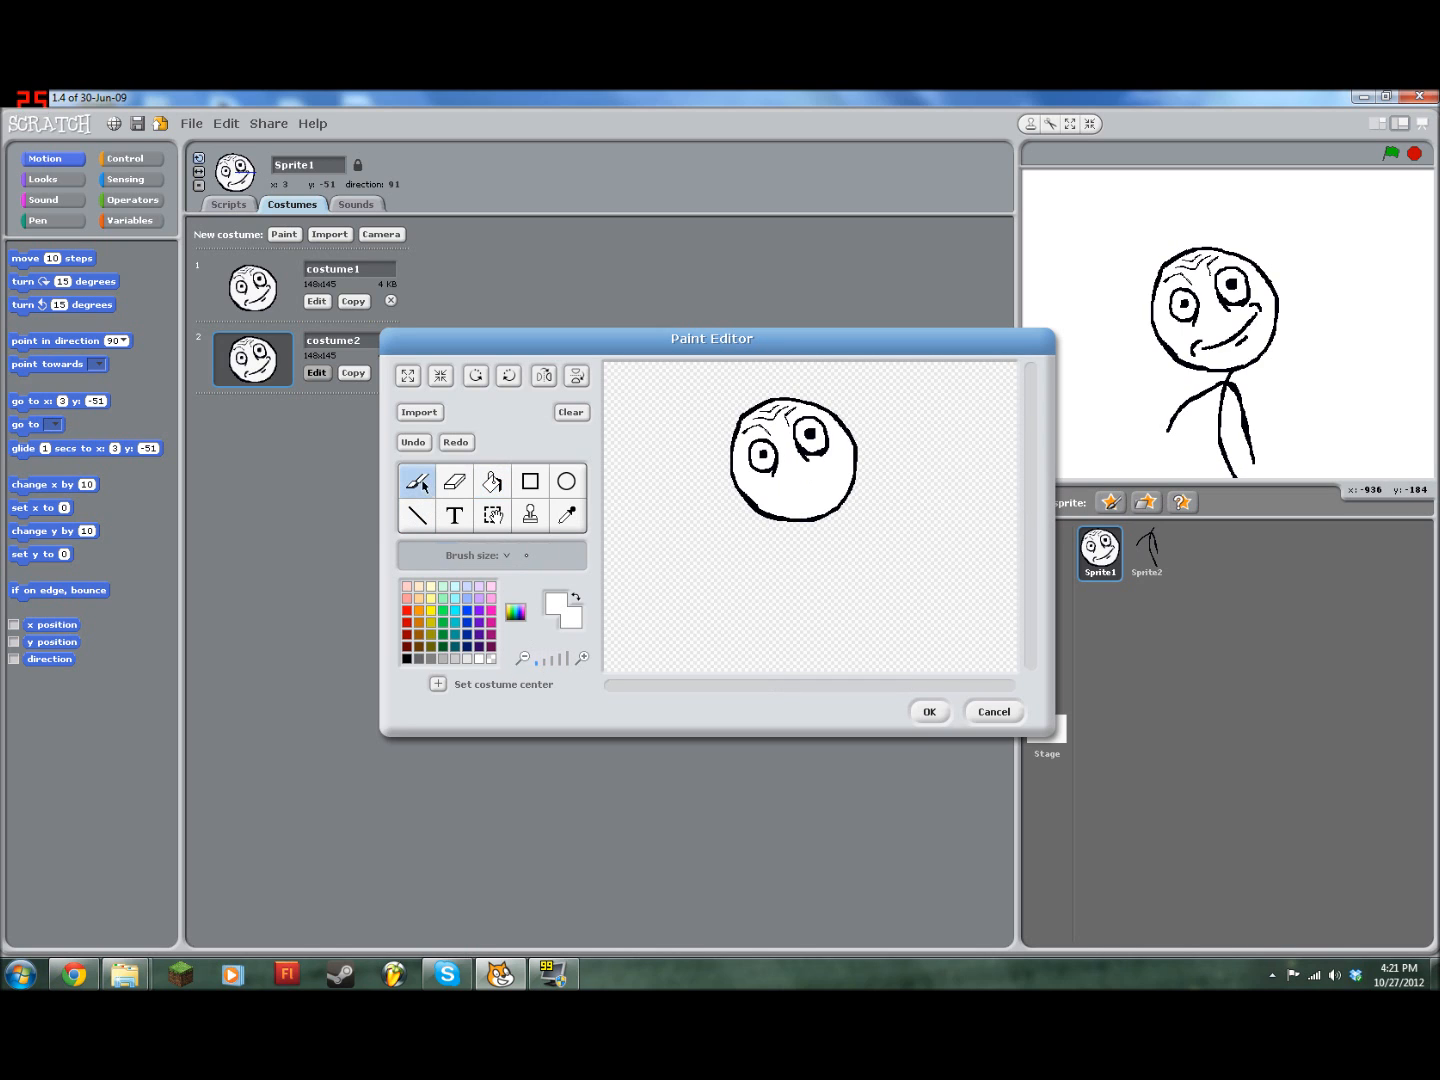
click(547, 664)
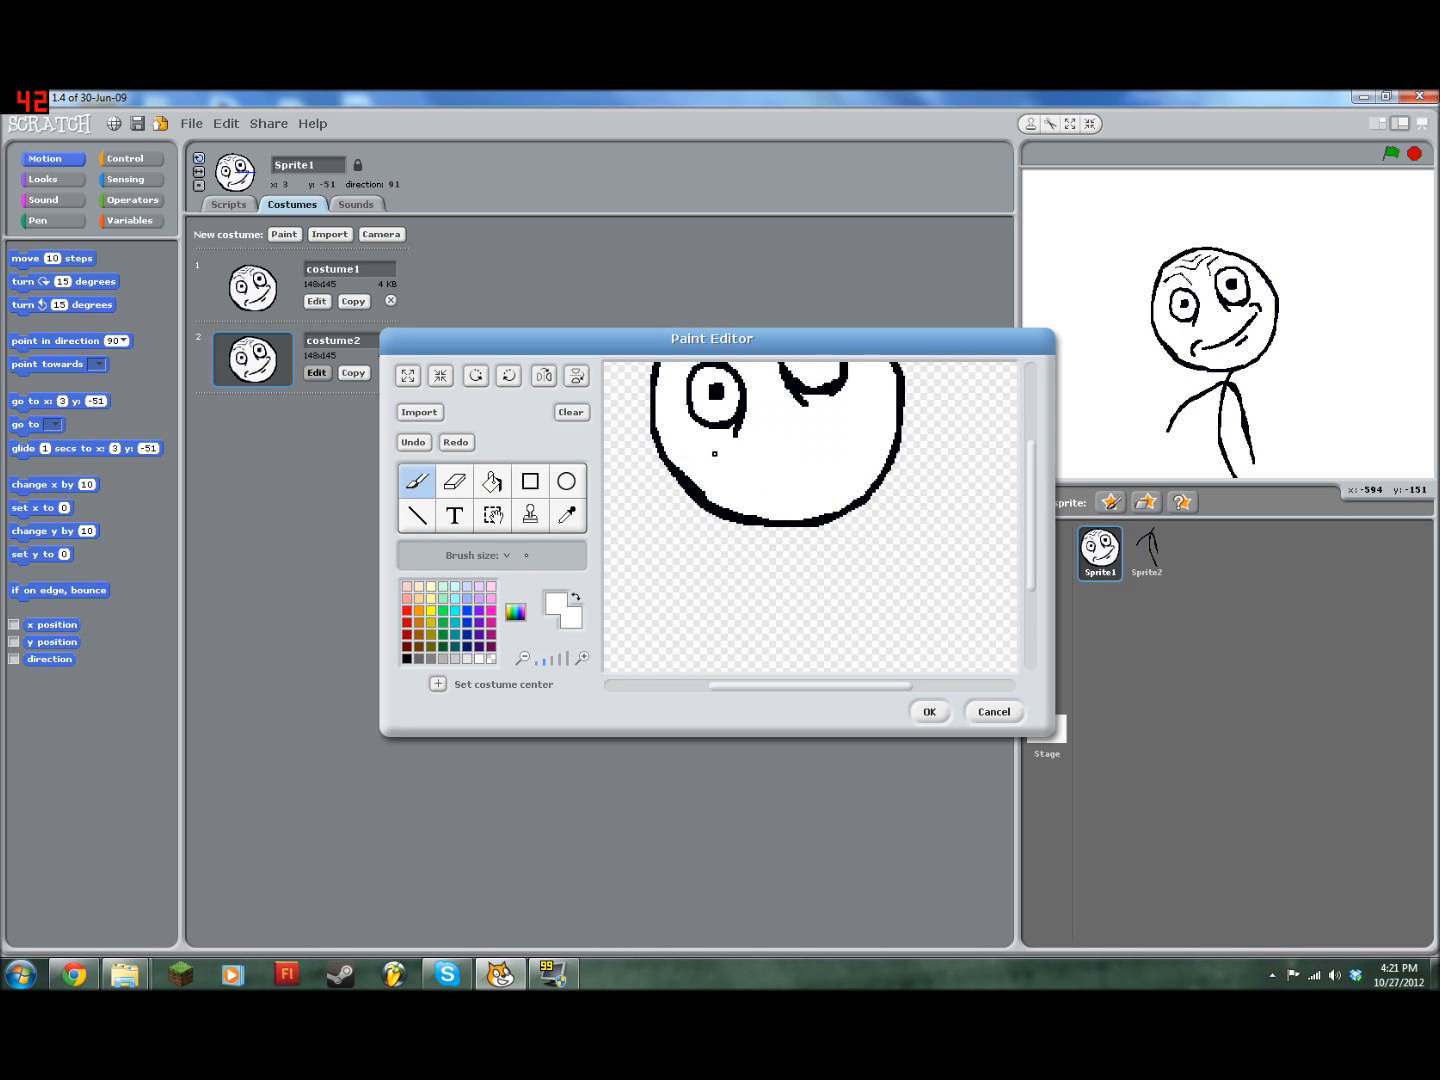
click(407, 658)
drag(1031, 532, 1030, 490)
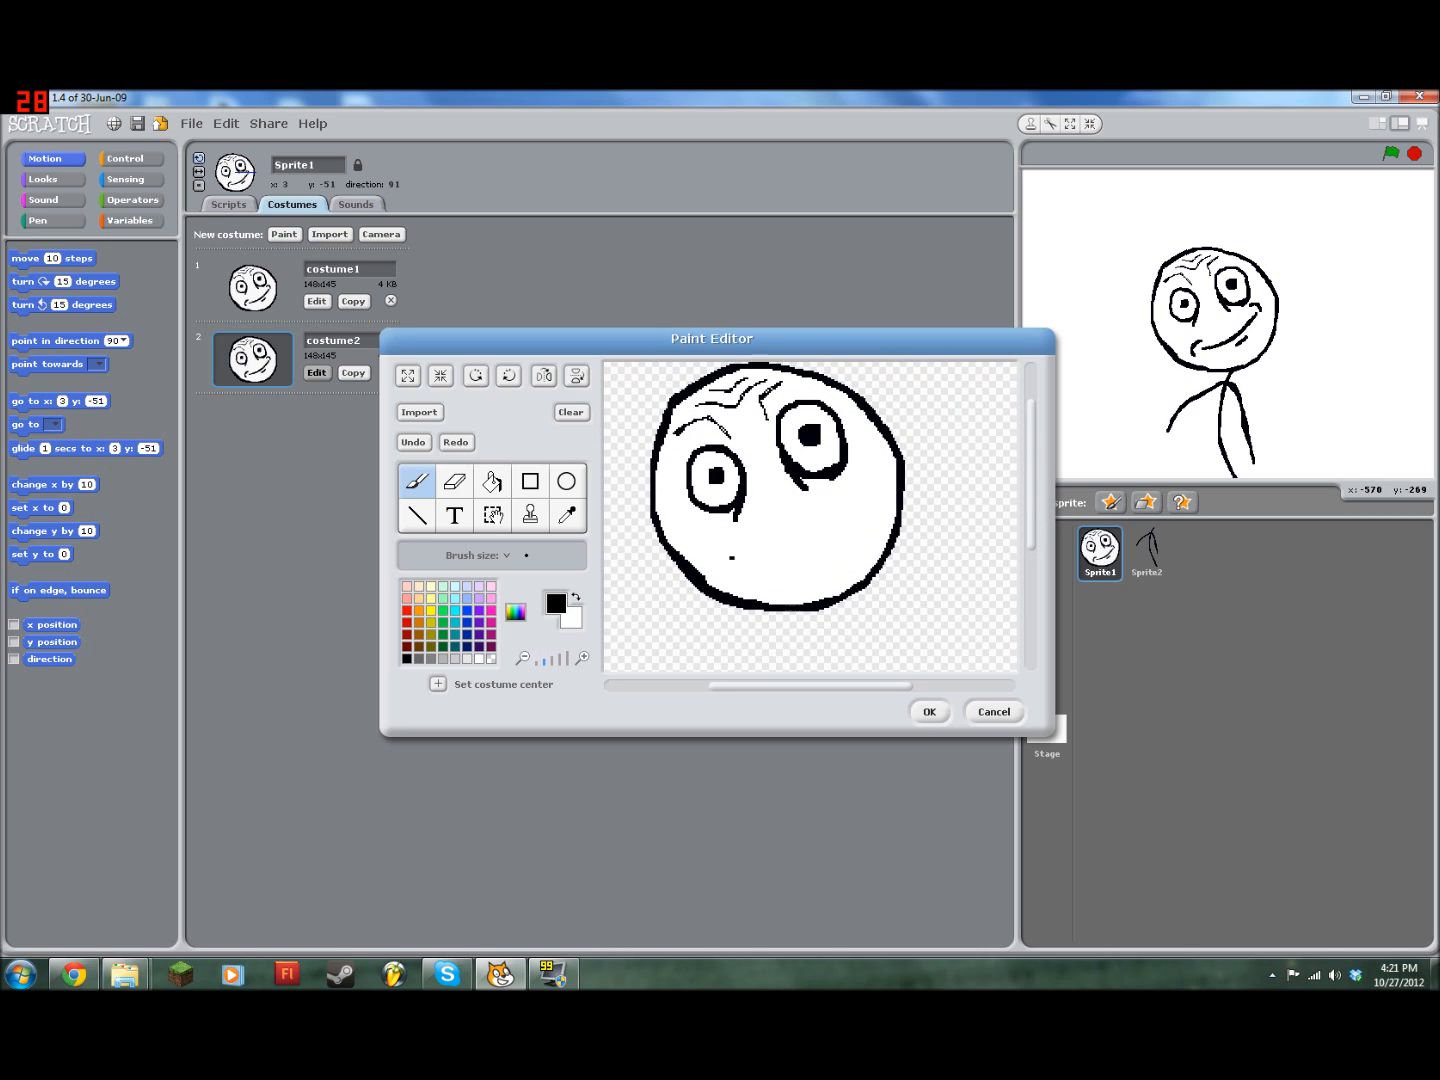
drag(729, 527, 705, 569)
drag(847, 476, 891, 497)
drag(860, 490, 736, 546)
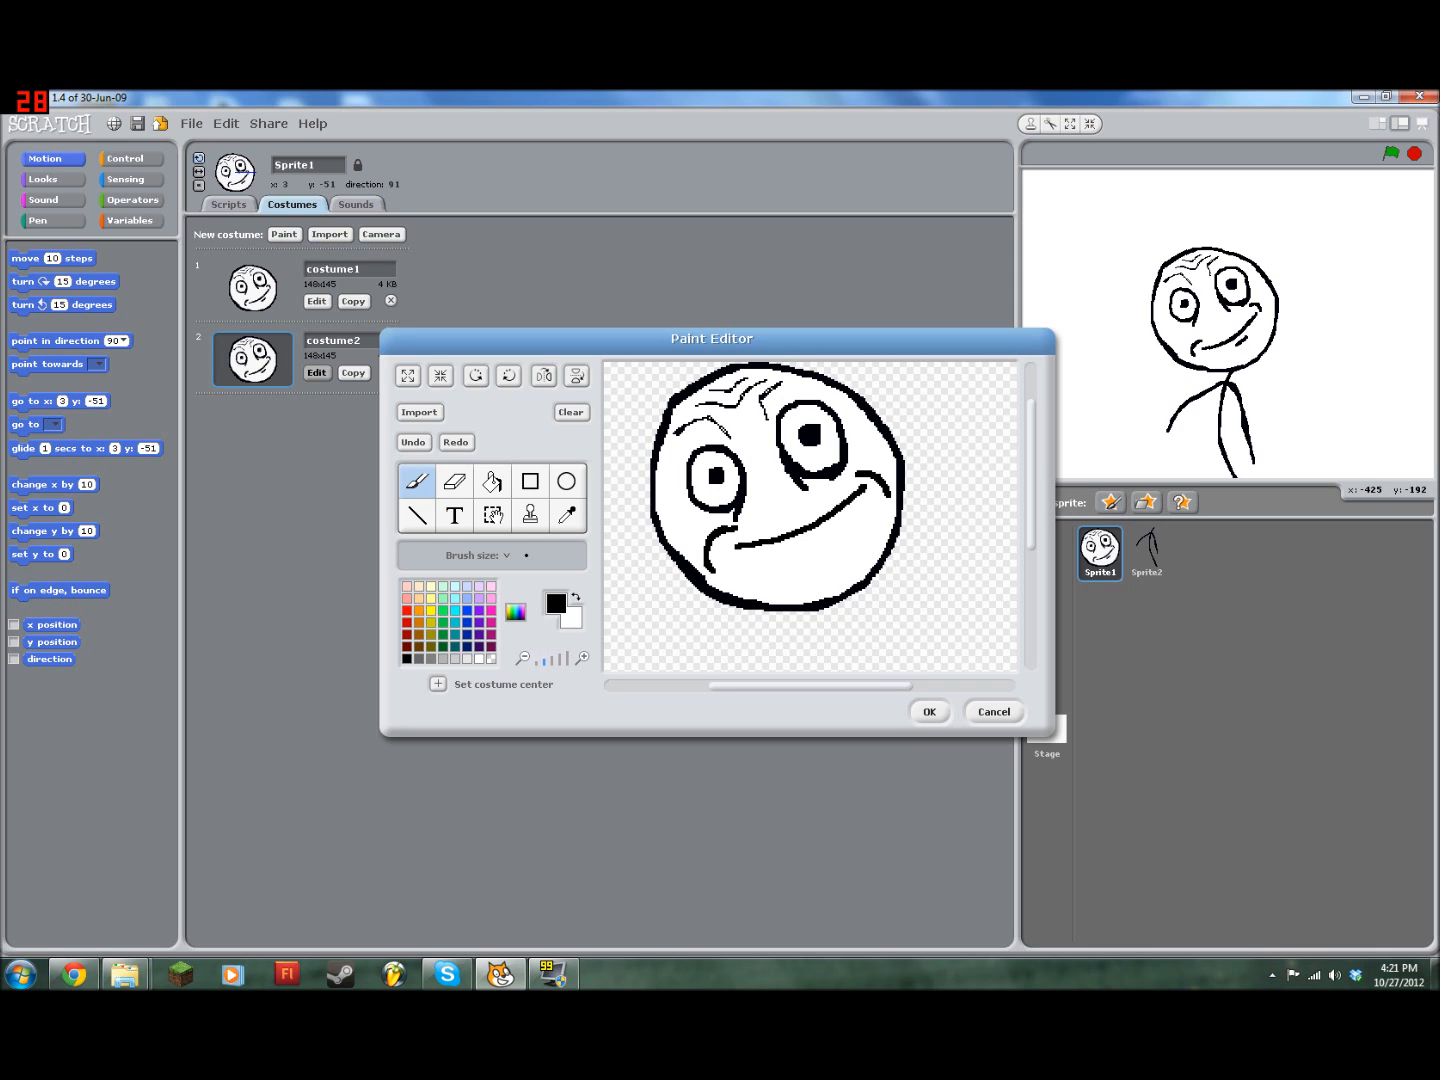
mouse_move(866, 497)
mouse_down()
mouse_move(850, 560)
mouse_move(745, 583)
mouse_move(733, 551)
mouse_up()
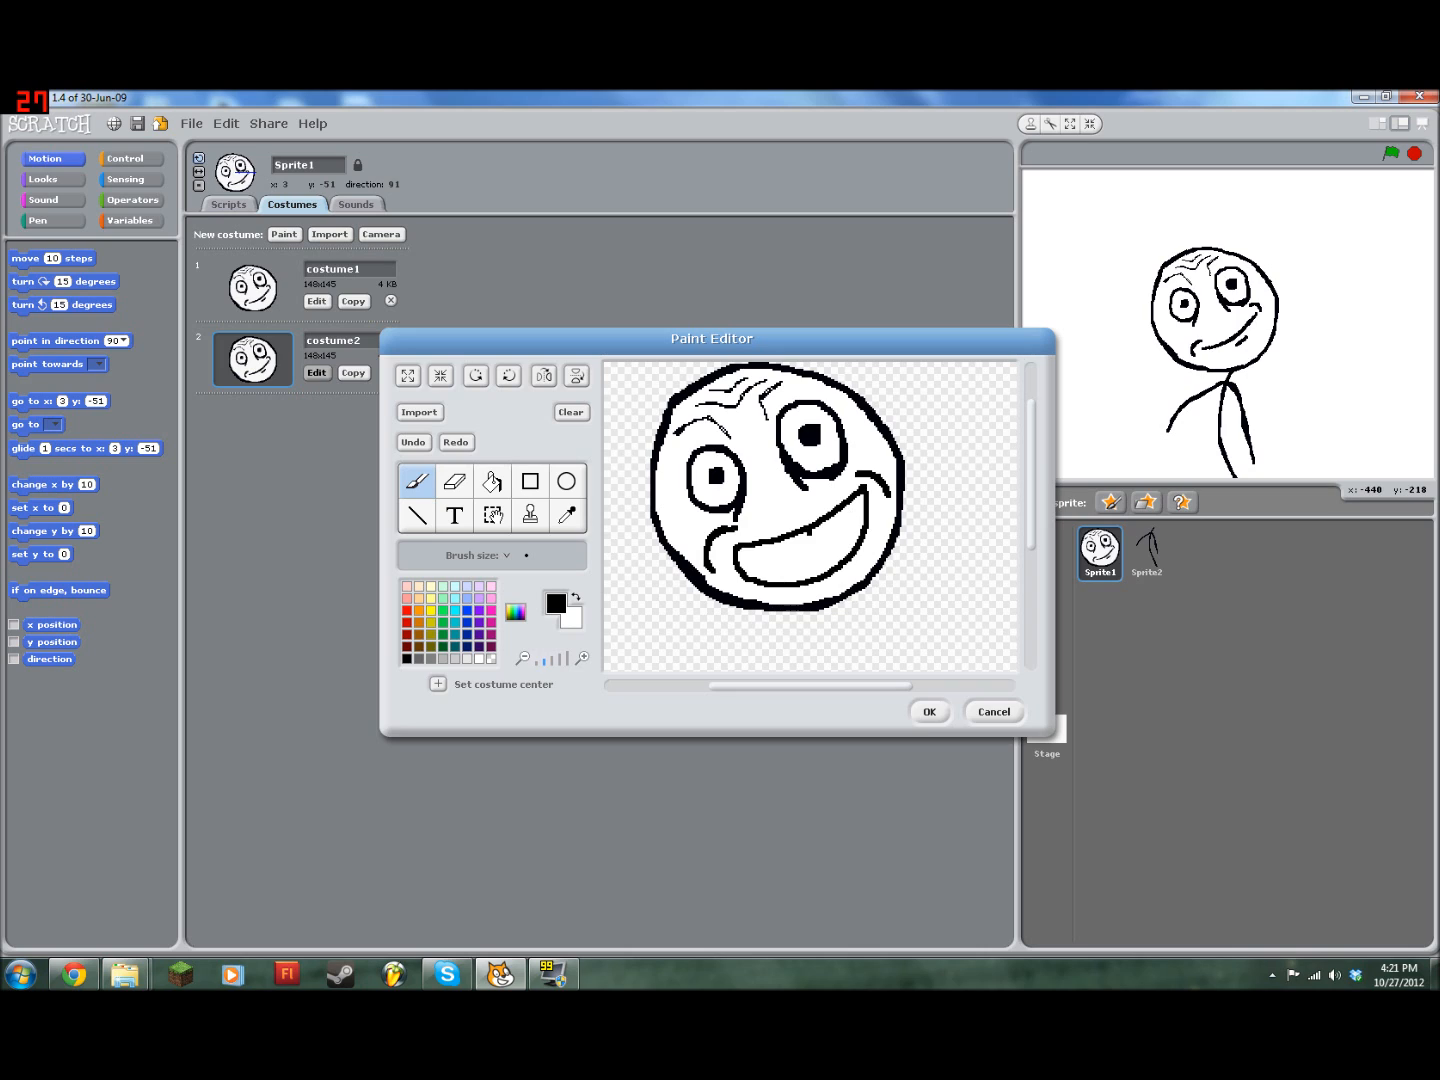
Step: Paint a tooth line and tooth dividers inside the grin and save the costume
drag(740, 566, 860, 516)
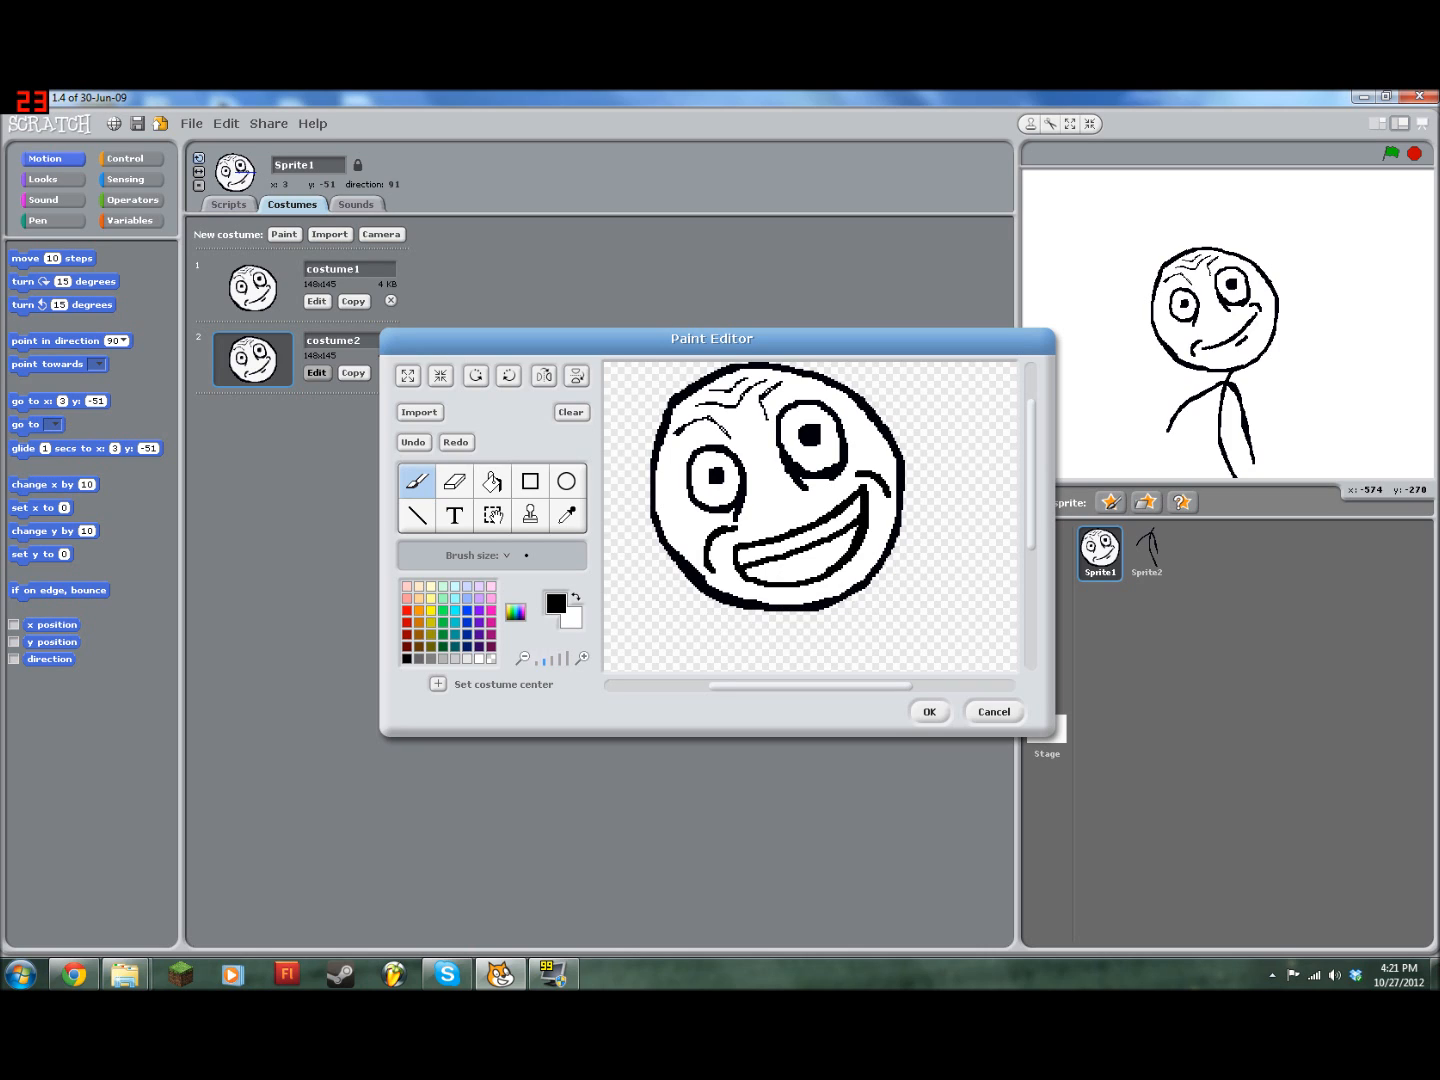
mouse_move(757, 547)
mouse_down()
mouse_move(767, 580)
mouse_move(813, 555)
mouse_move(823, 574)
mouse_up()
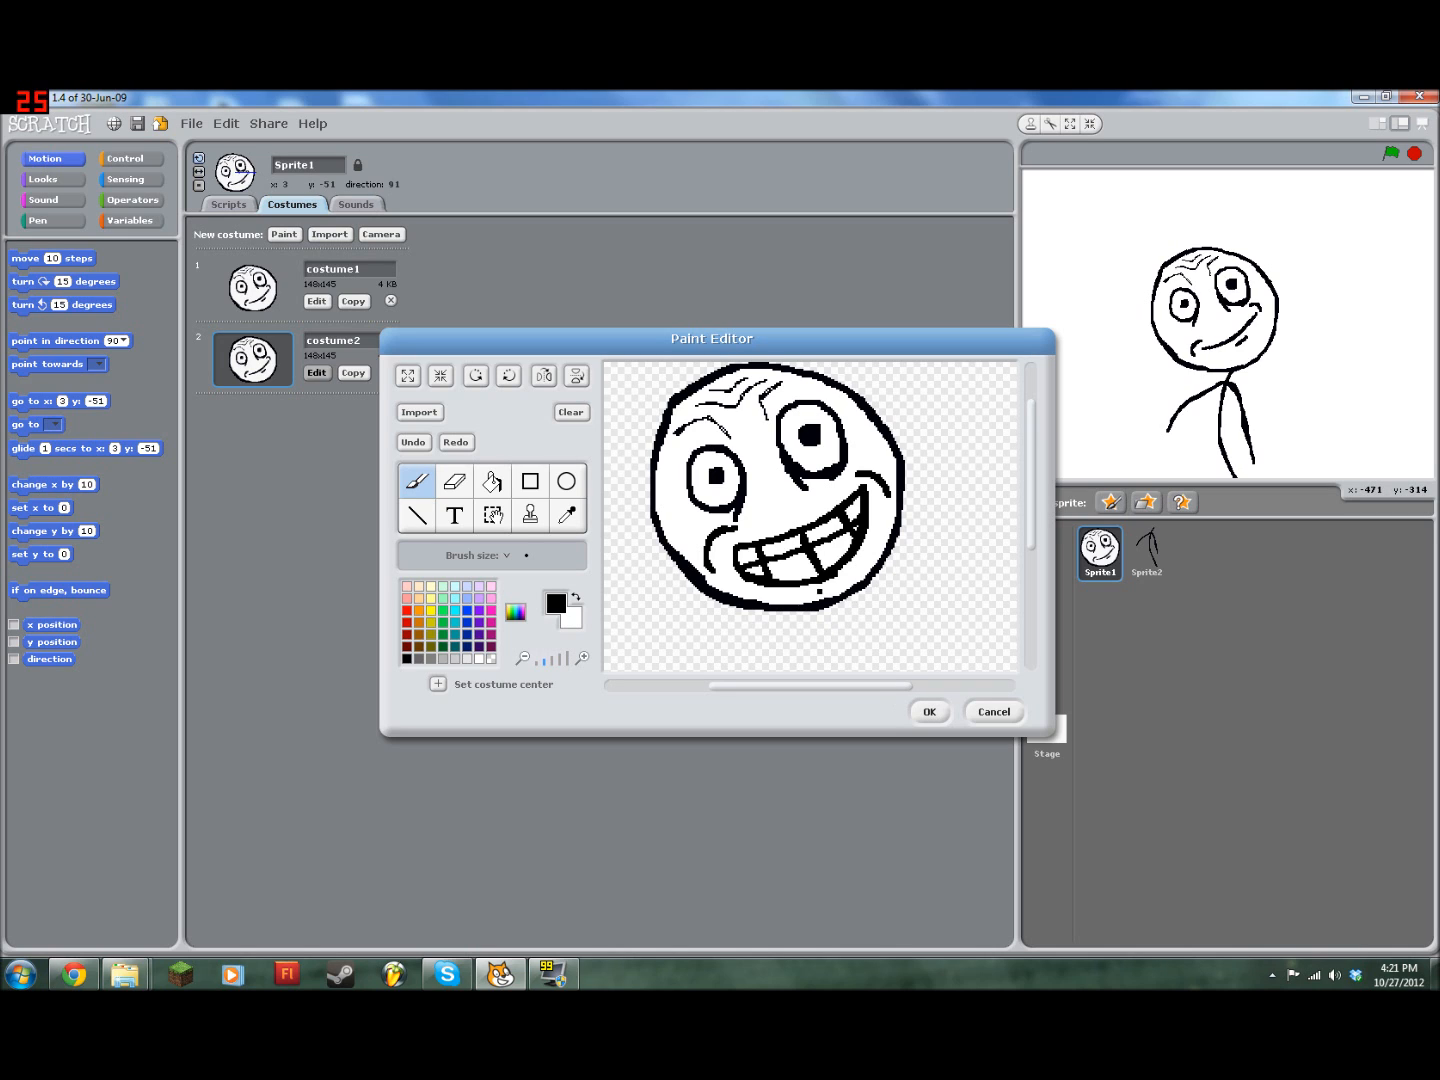
click(934, 712)
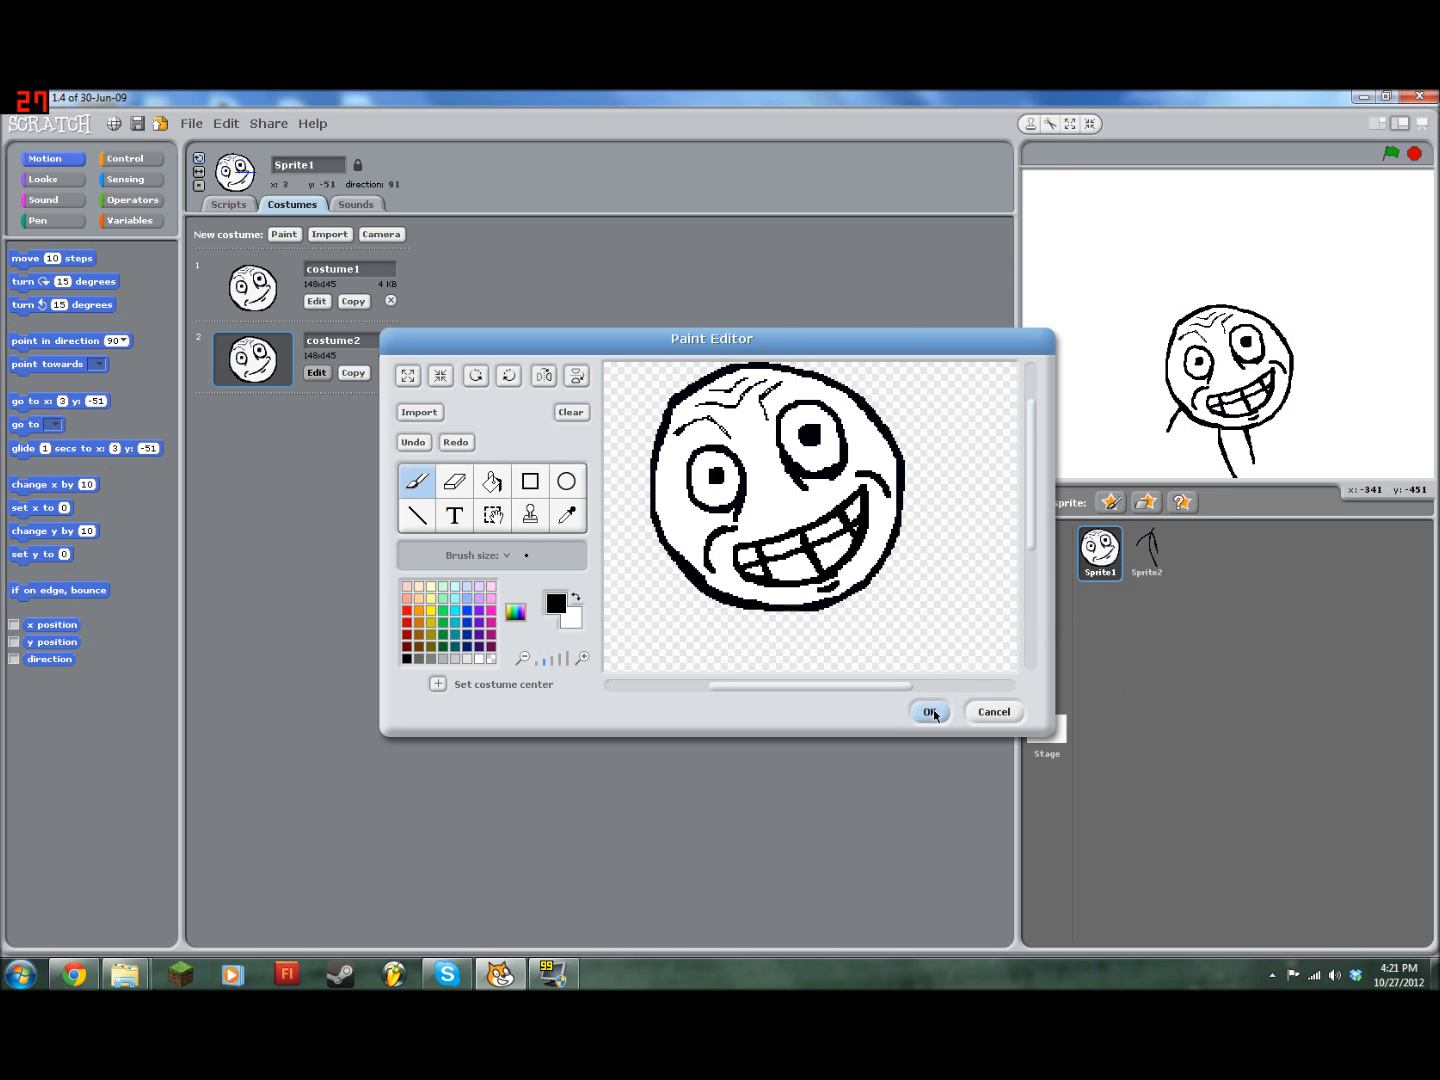
click(257, 311)
click(278, 378)
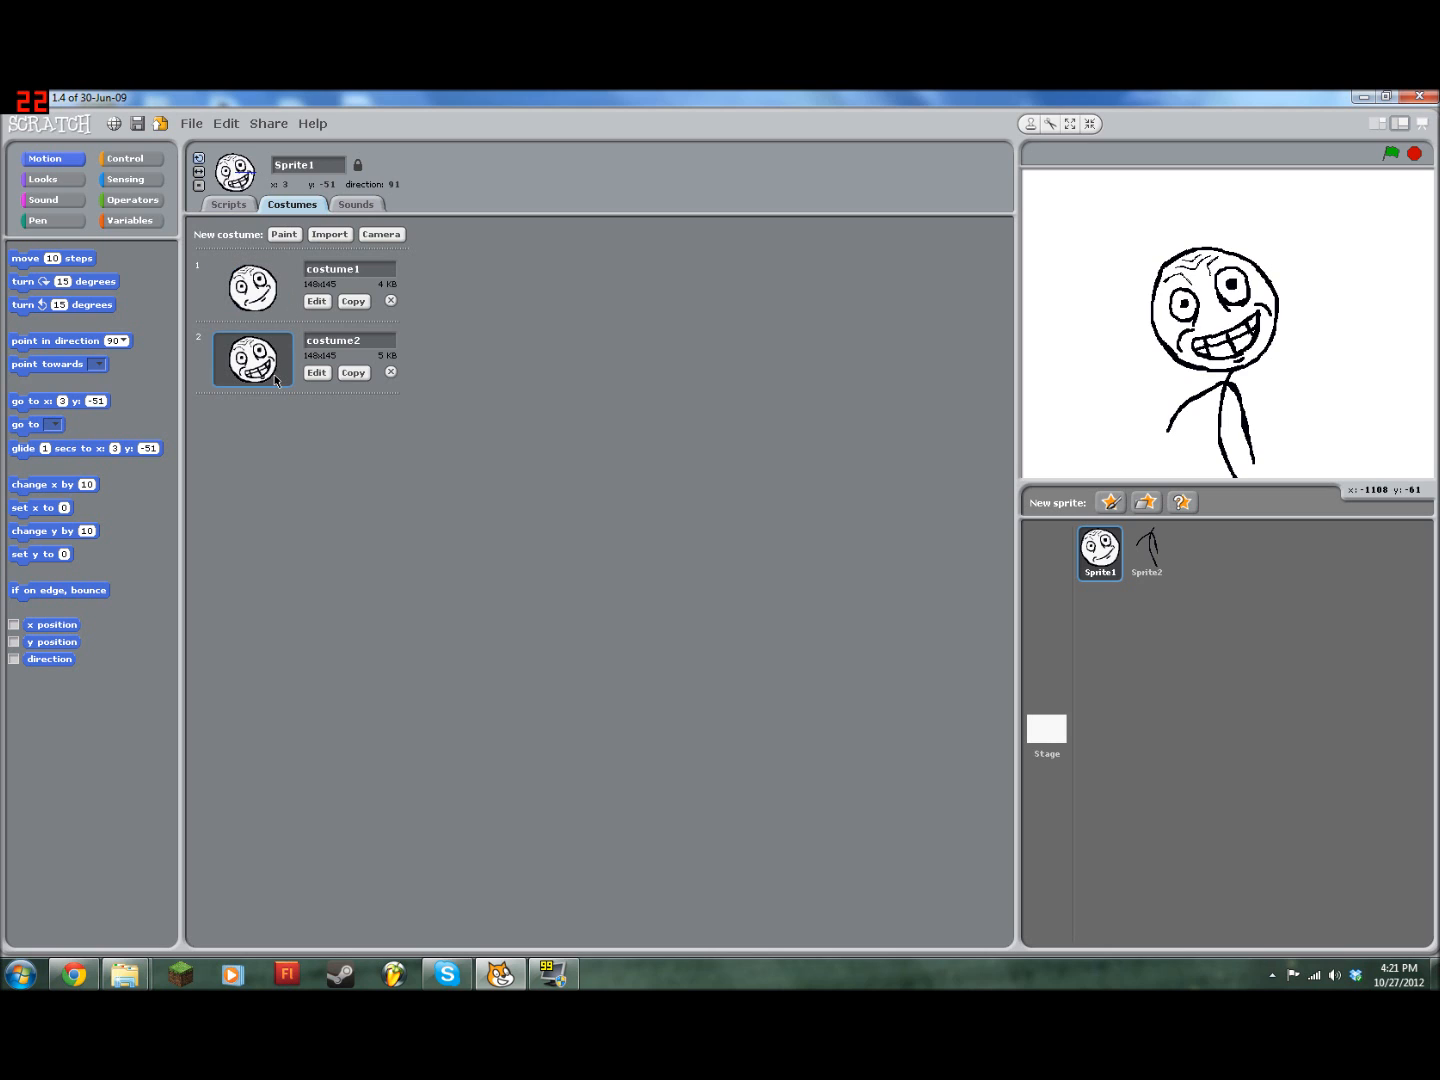
click(362, 375)
click(316, 444)
click(930, 711)
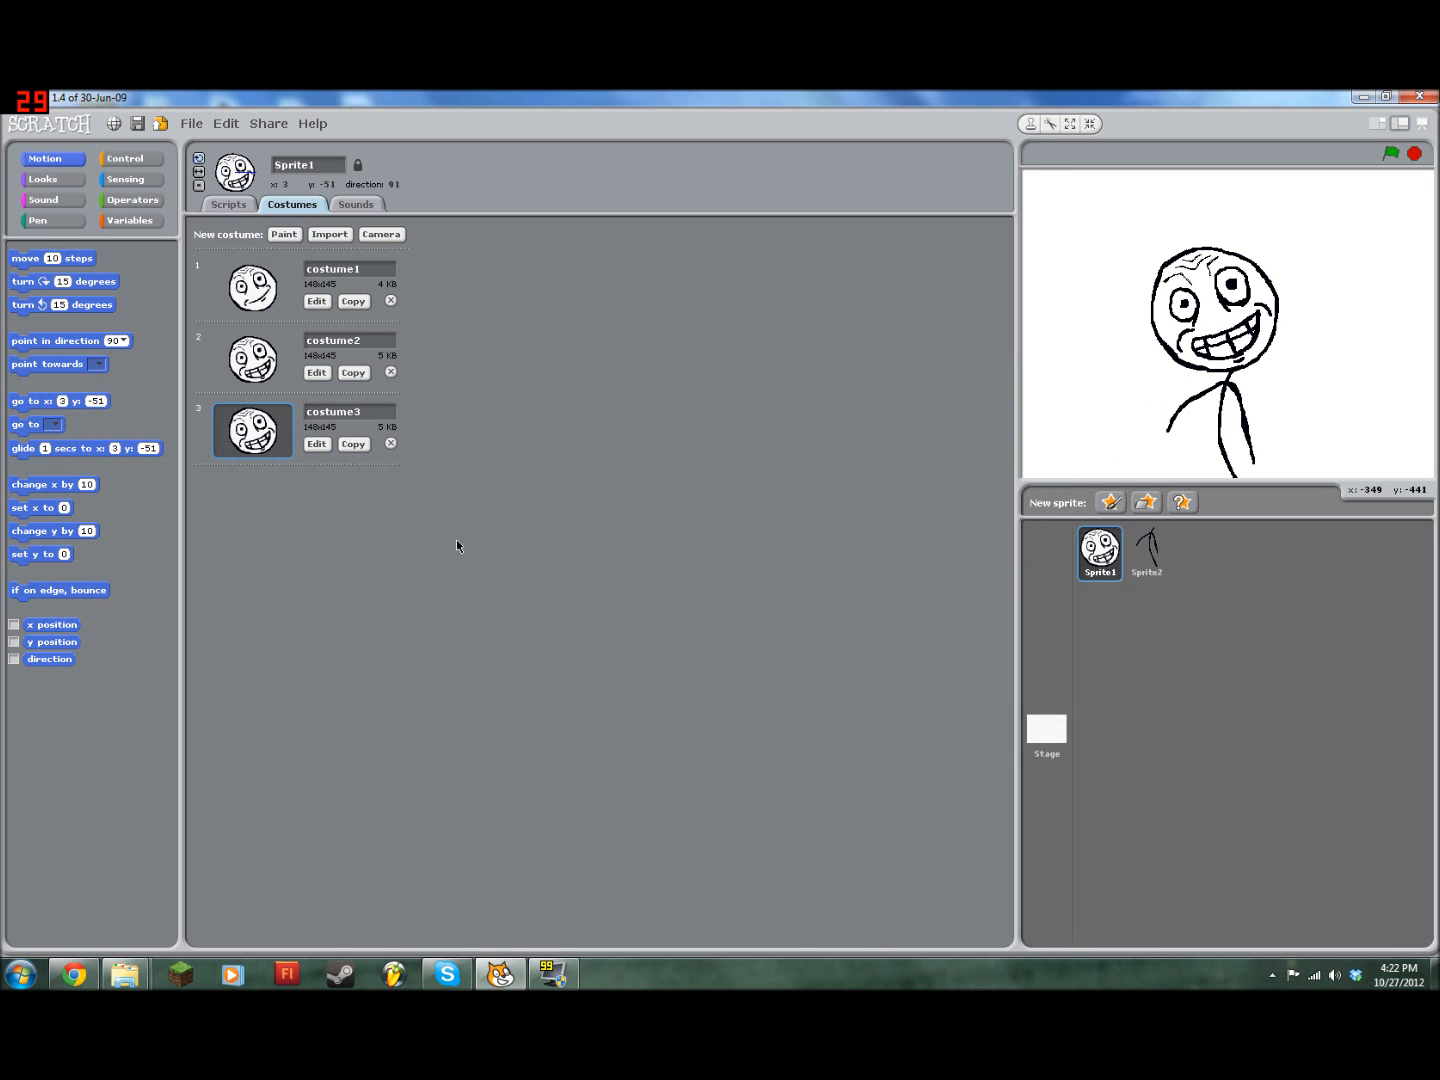
click(391, 443)
Step: Duplicate costume1 and fill the copy's mouth lines with the face's white to remove them
click(250, 288)
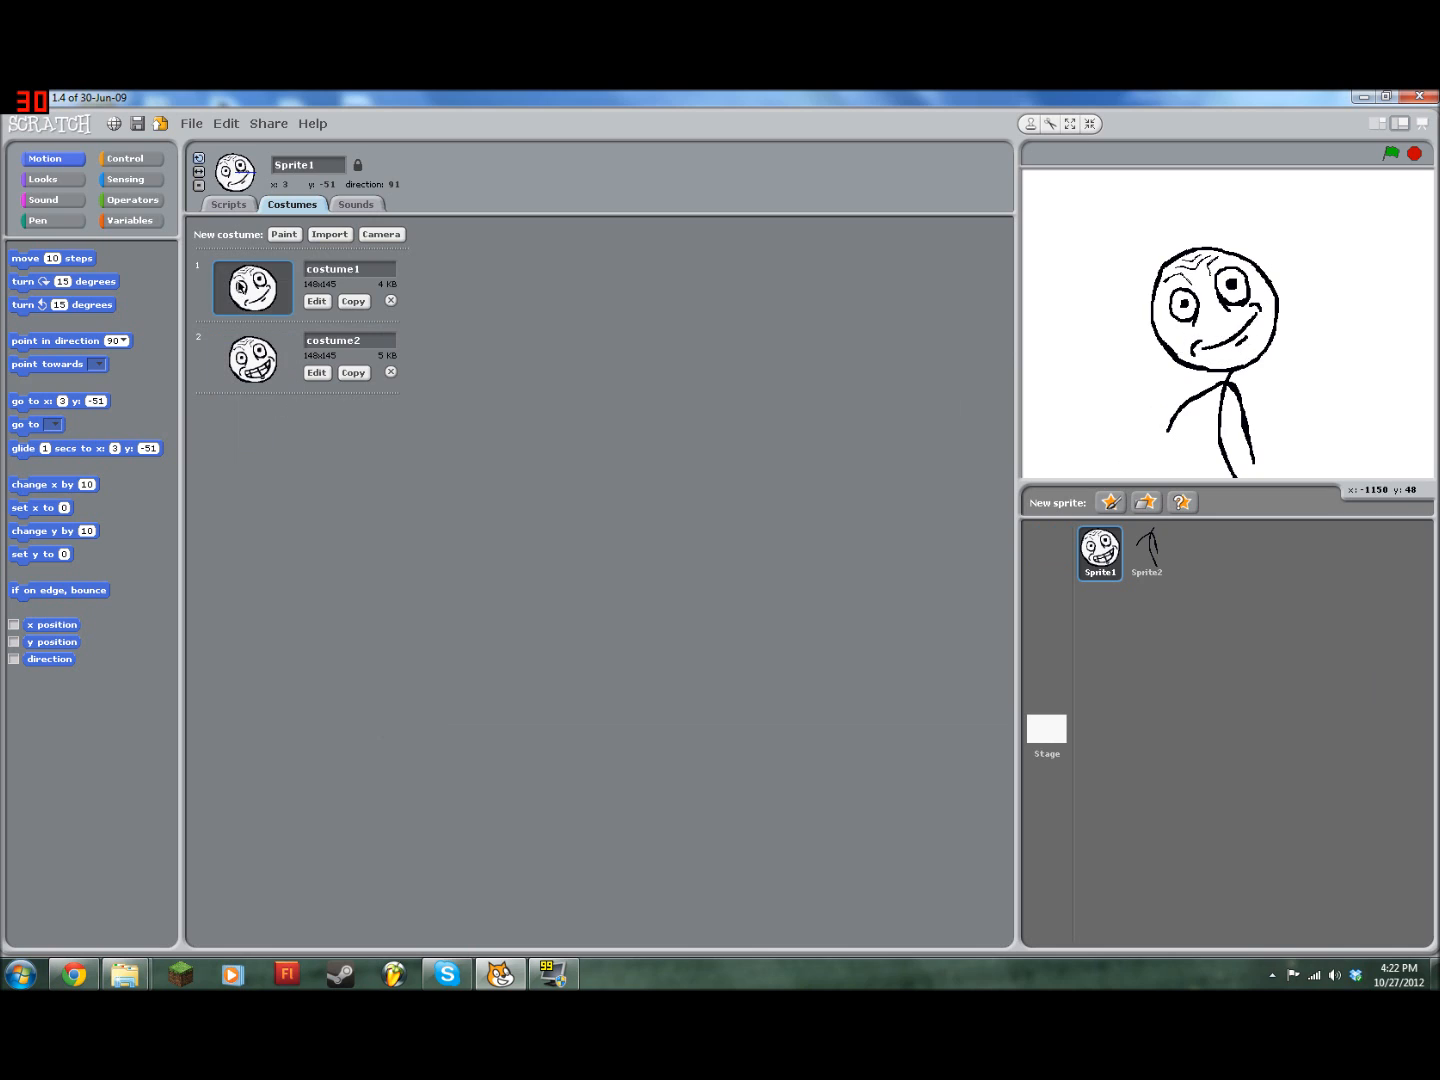
click(345, 302)
click(316, 444)
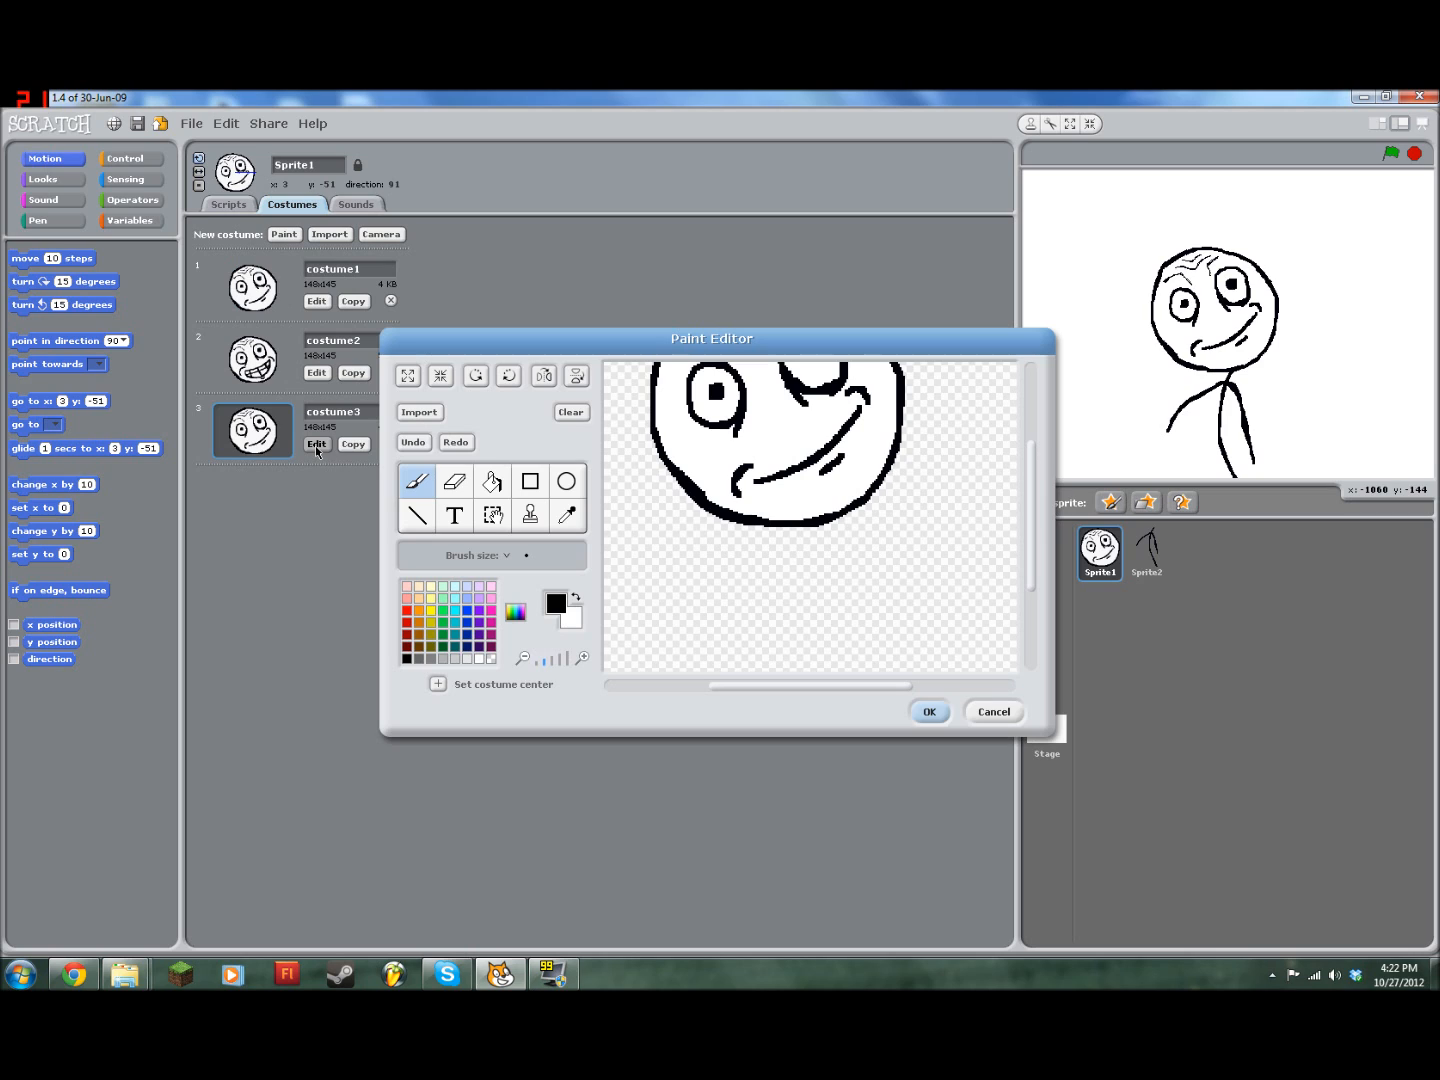
click(567, 514)
click(744, 446)
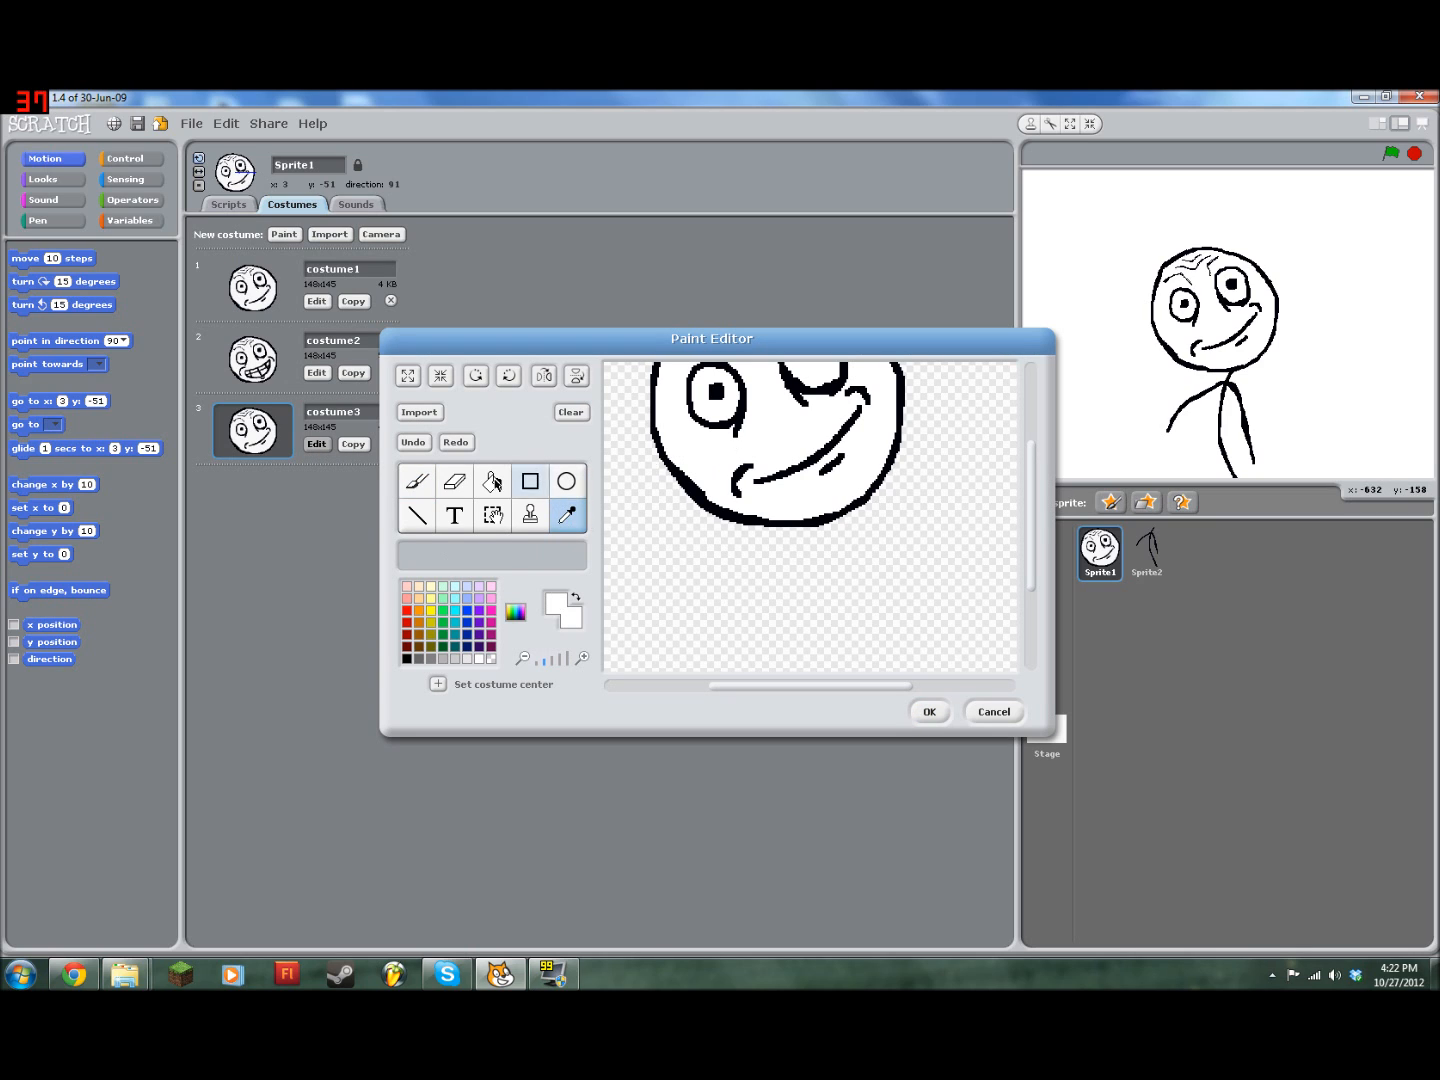
click(492, 482)
click(796, 459)
click(828, 462)
click(740, 466)
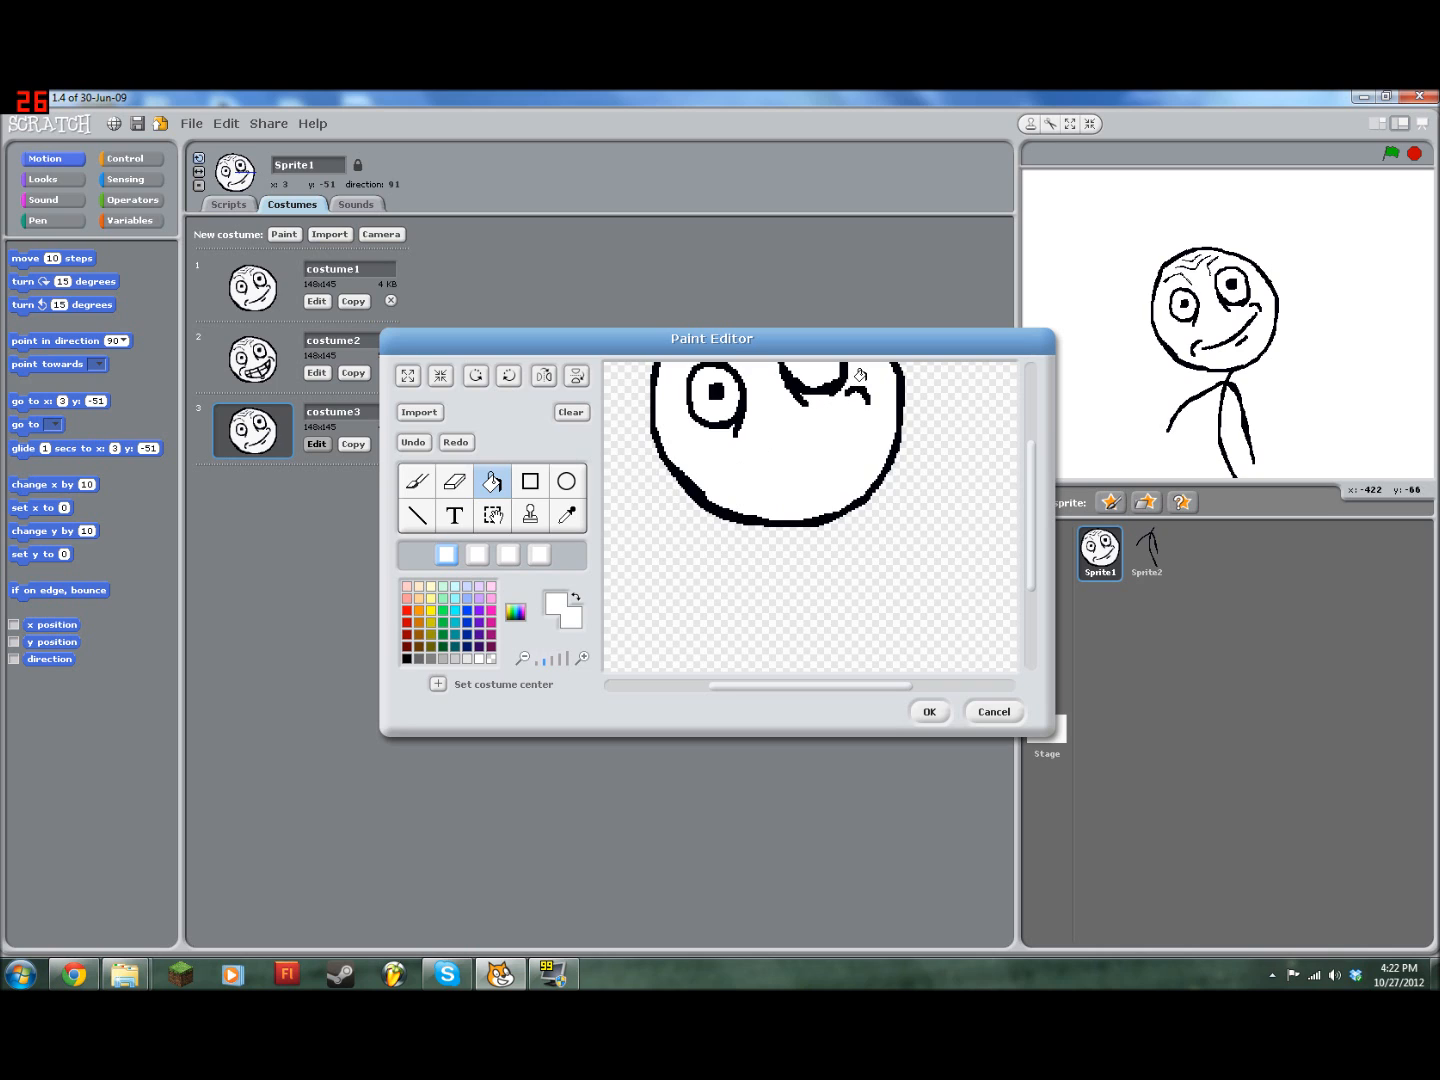
Step: Paint a black wide-open mouth outline with a short crease at each mouth corner on costume3's face
drag(1035, 485, 1035, 450)
click(416, 484)
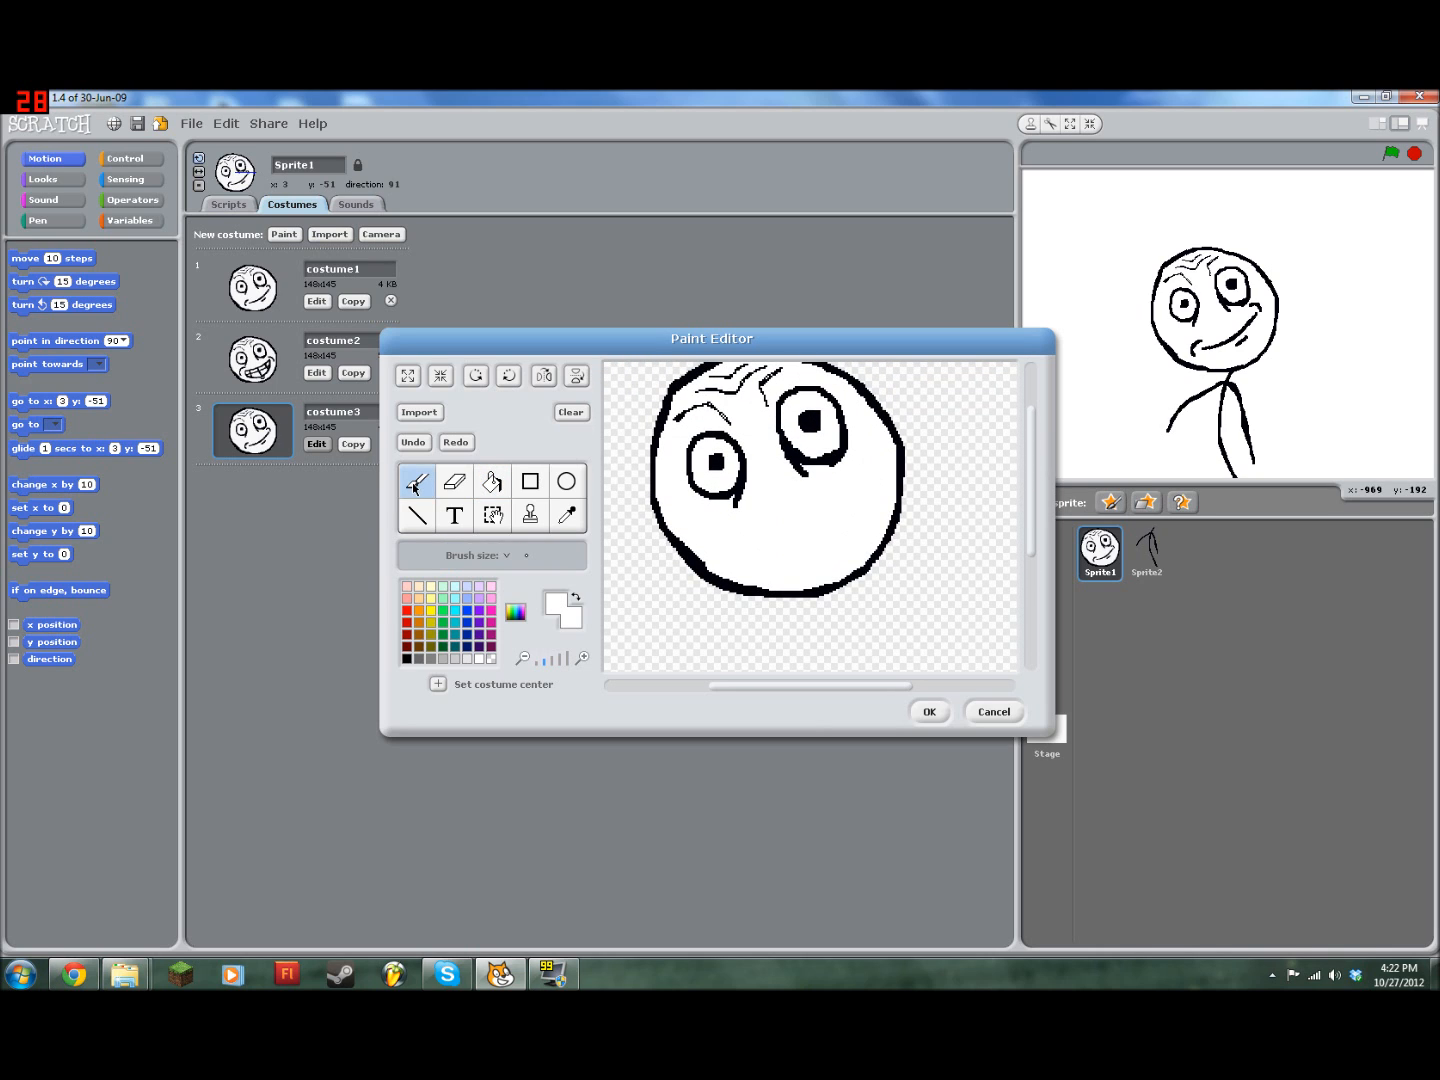
click(407, 658)
mouse_move(740, 527)
mouse_down()
mouse_move(844, 478)
mouse_move(858, 514)
mouse_move(840, 556)
mouse_move(782, 569)
mouse_move(742, 546)
mouse_up()
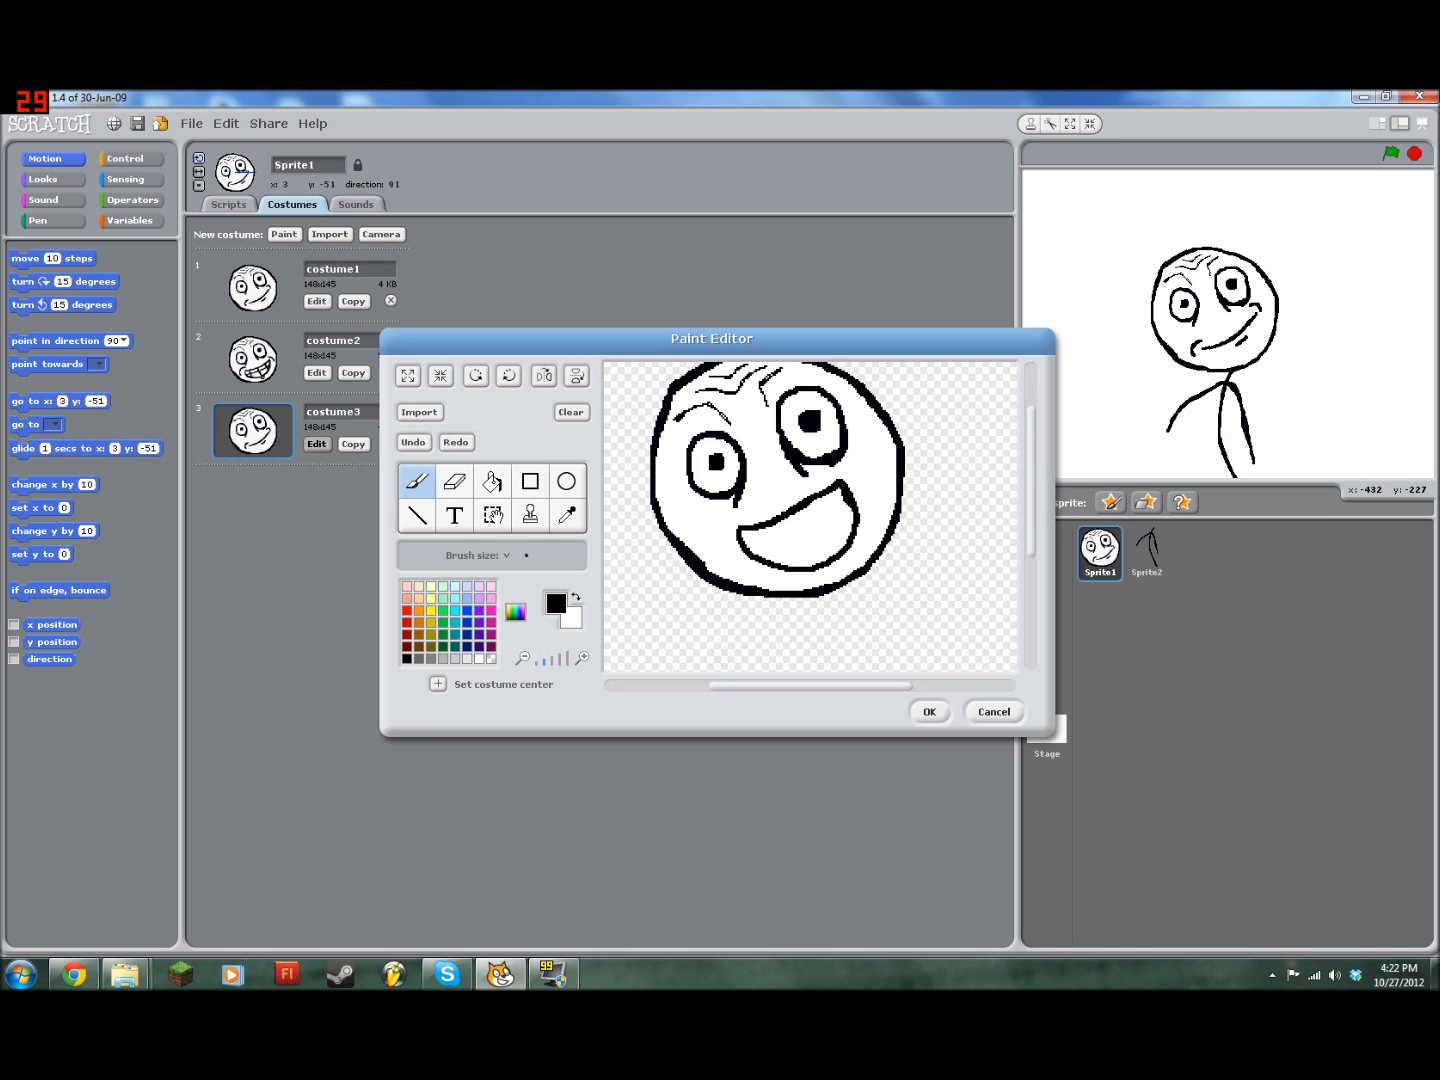
drag(766, 562, 740, 538)
drag(829, 473, 848, 469)
mouse_move(733, 514)
mouse_down()
mouse_move(715, 532)
mouse_move(725, 541)
mouse_up()
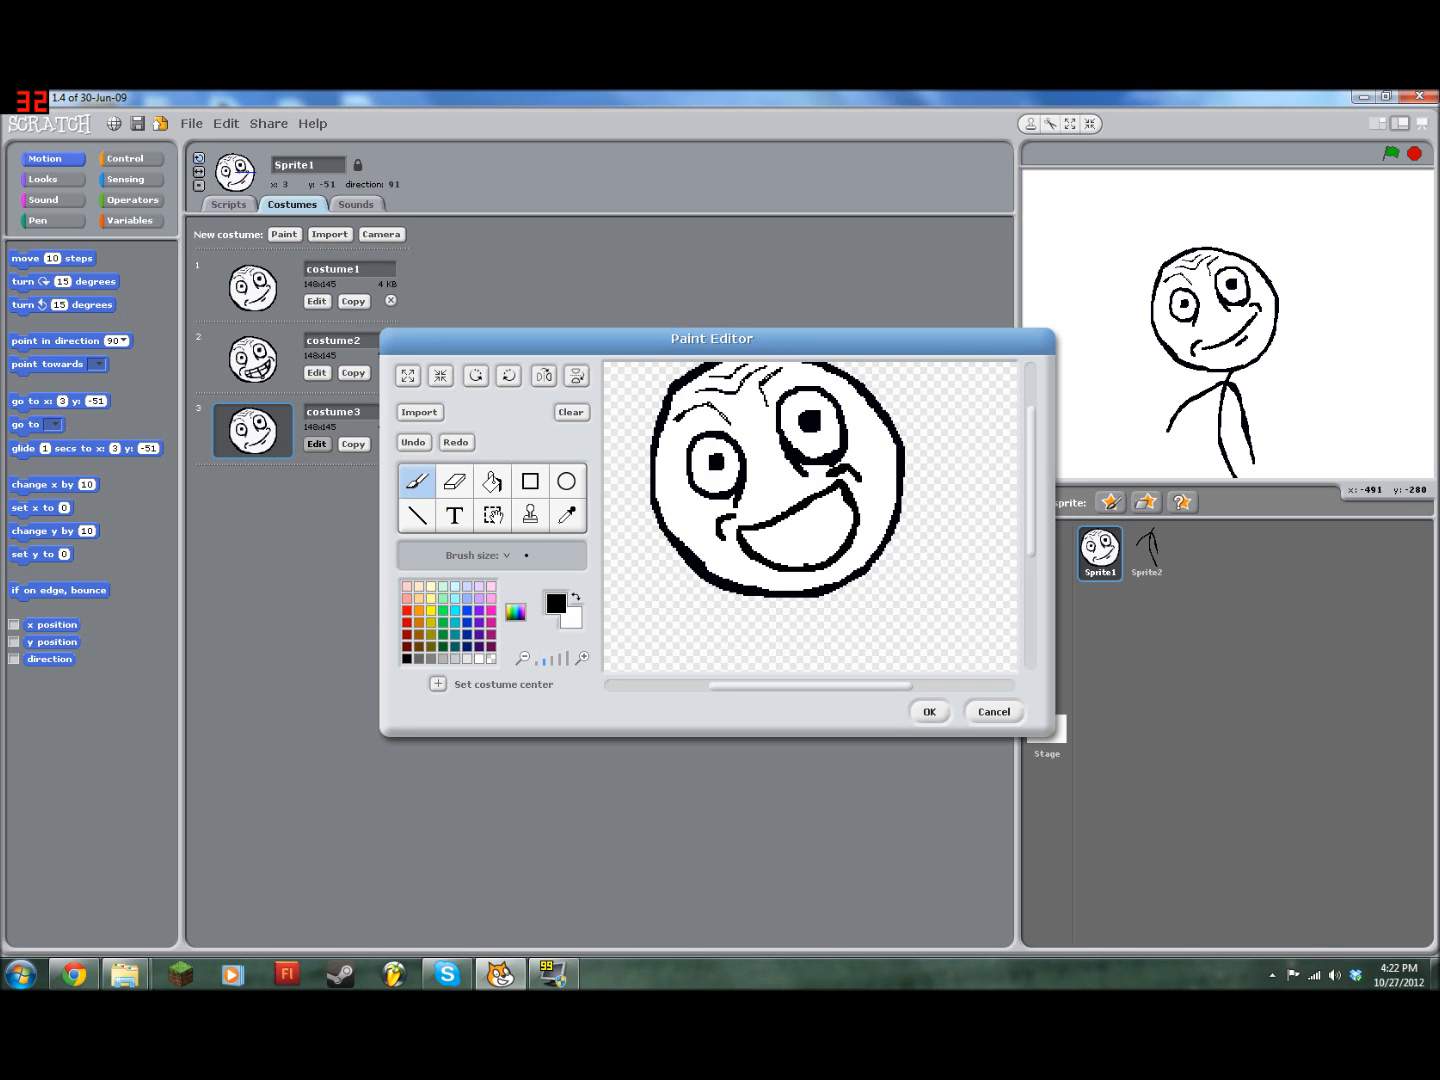
Step: Paint the outlines of a tongue and lower teeth inside the open mouth in black
drag(796, 565, 847, 527)
drag(821, 549, 826, 558)
mouse_move(842, 527)
mouse_down()
mouse_move(796, 538)
mouse_move(816, 524)
mouse_move(825, 541)
mouse_up()
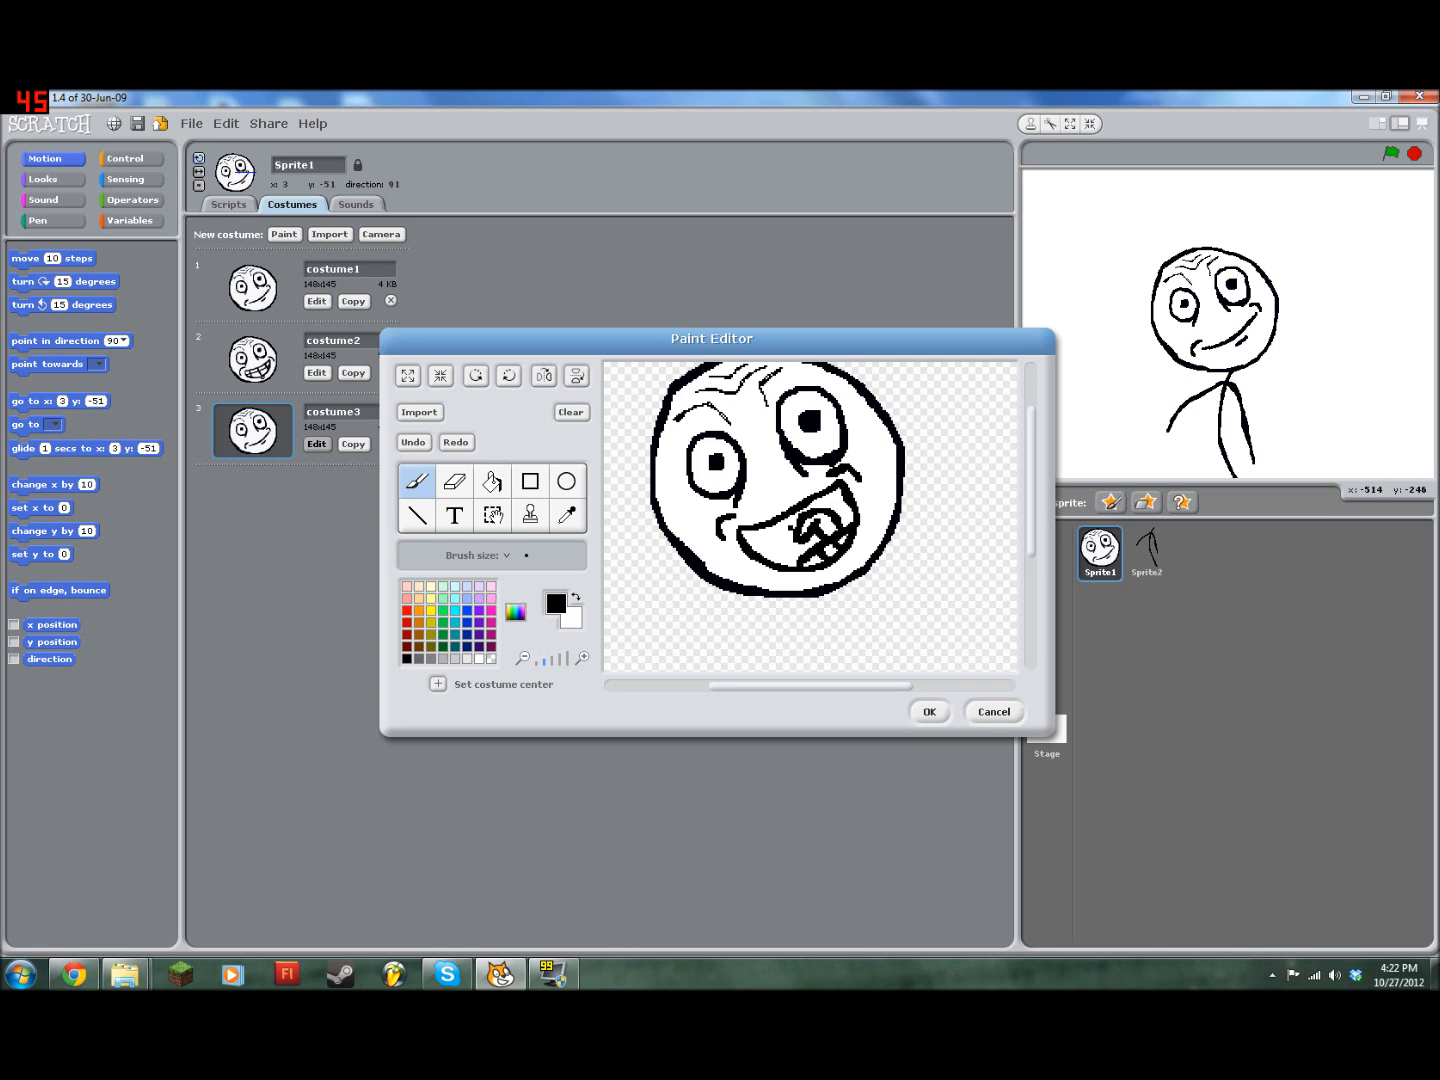
Step: Fill the open mouth's interior around the tongue and teeth with dark grey
click(491, 481)
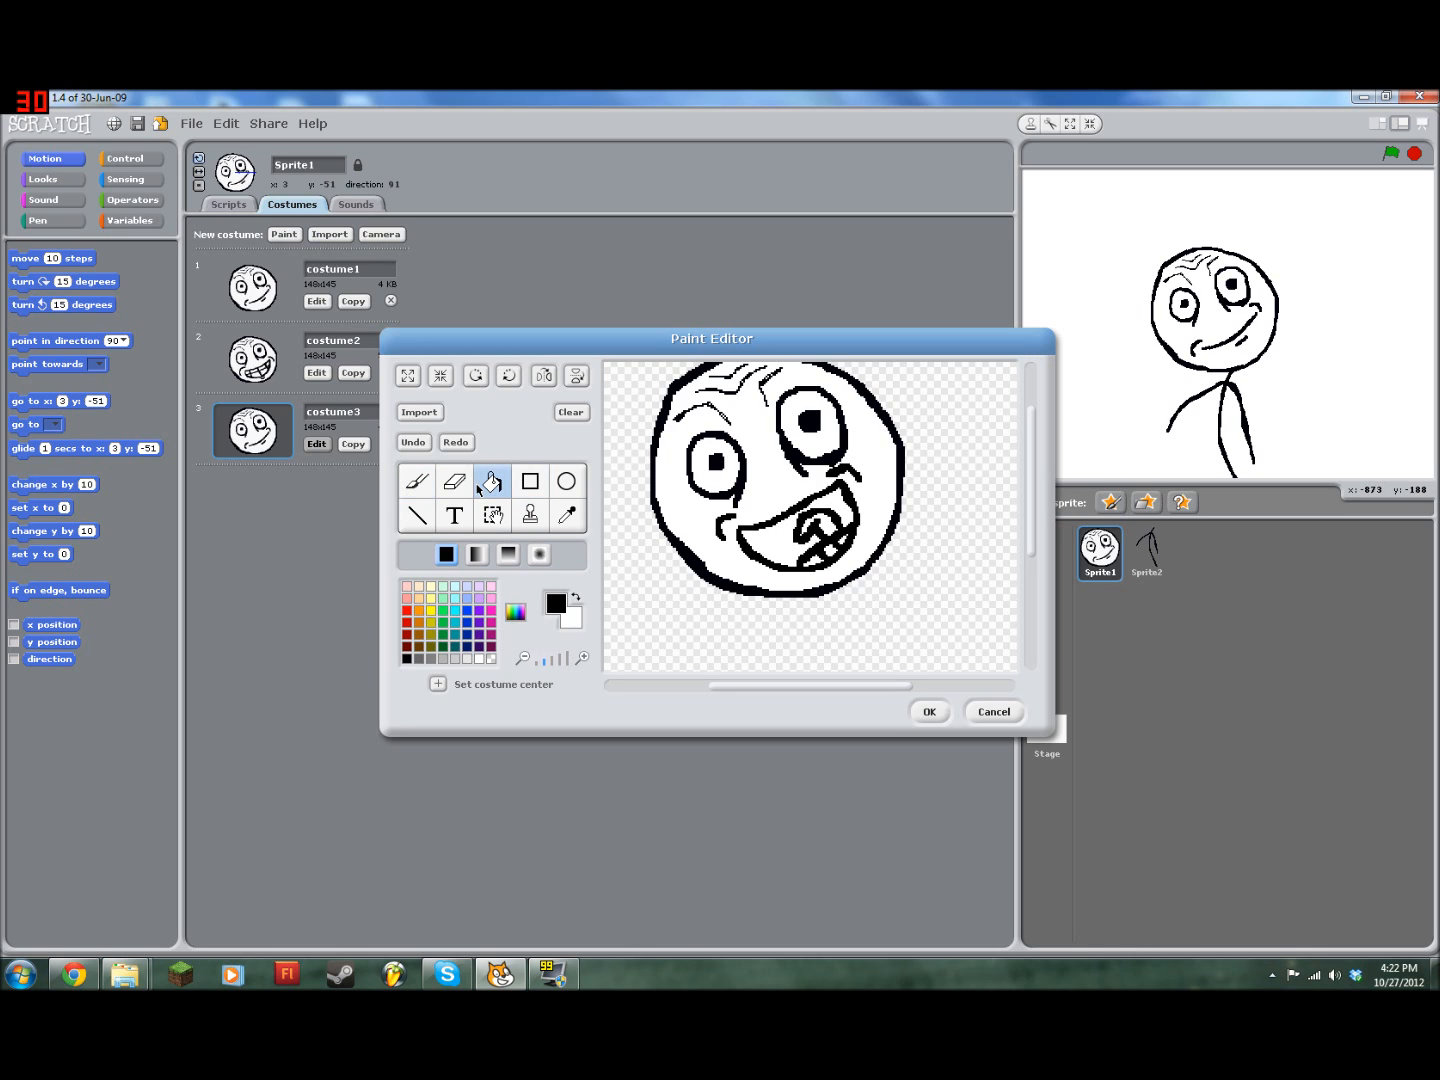
click(515, 611)
click(414, 659)
click(515, 612)
click(515, 612)
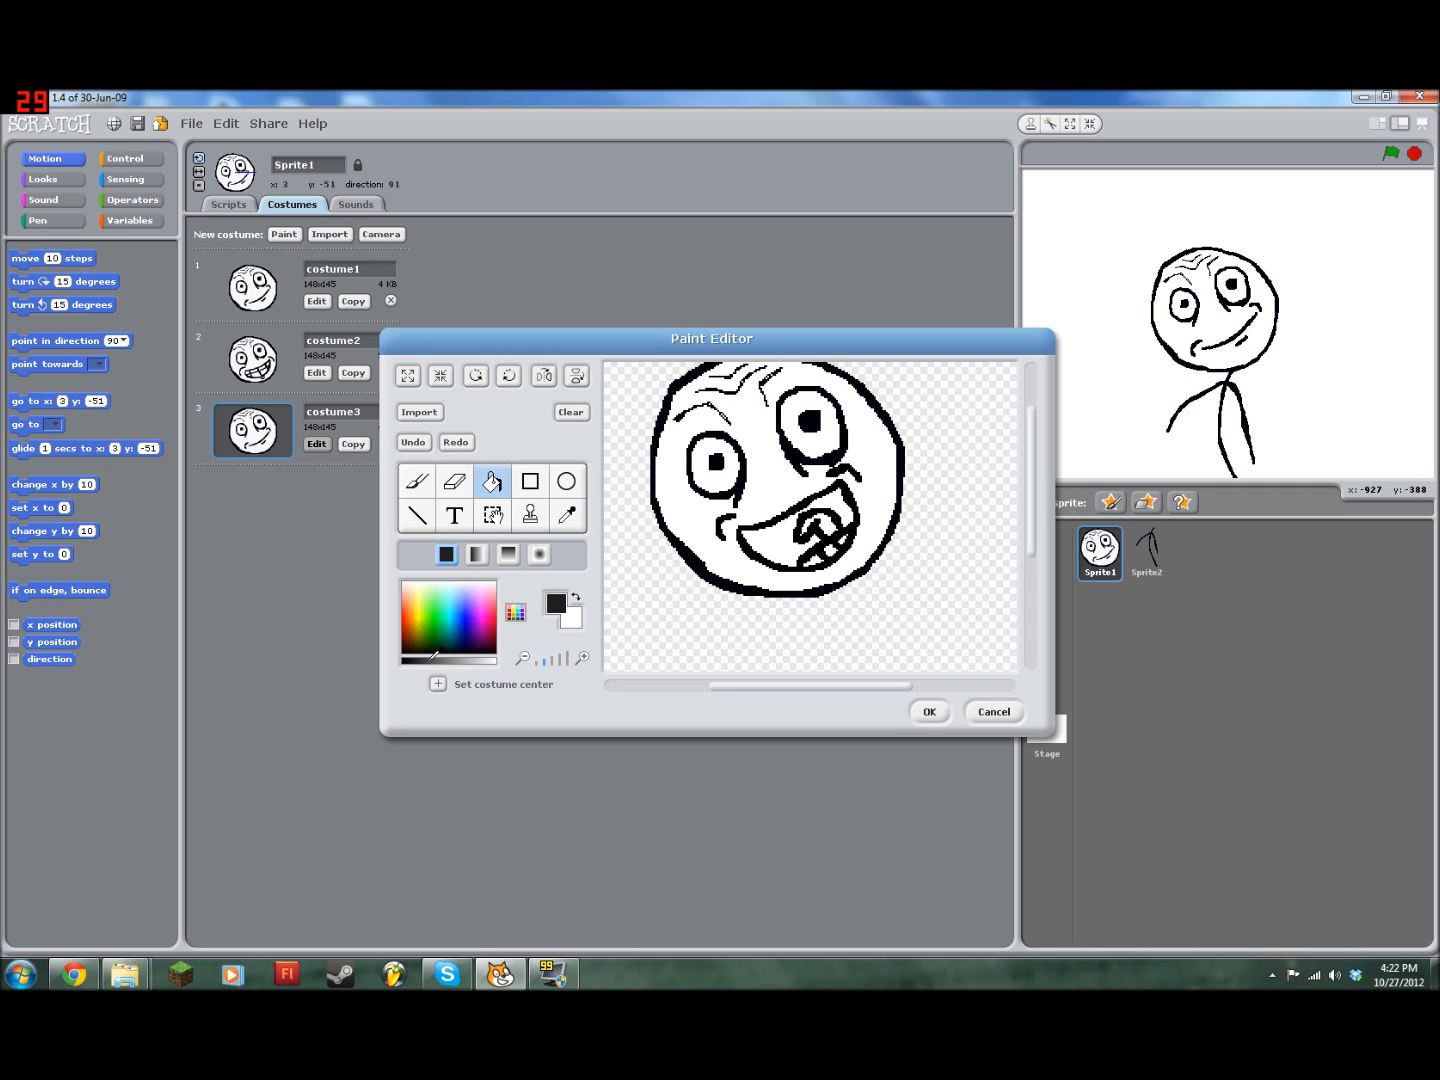
drag(423, 661, 414, 661)
click(771, 536)
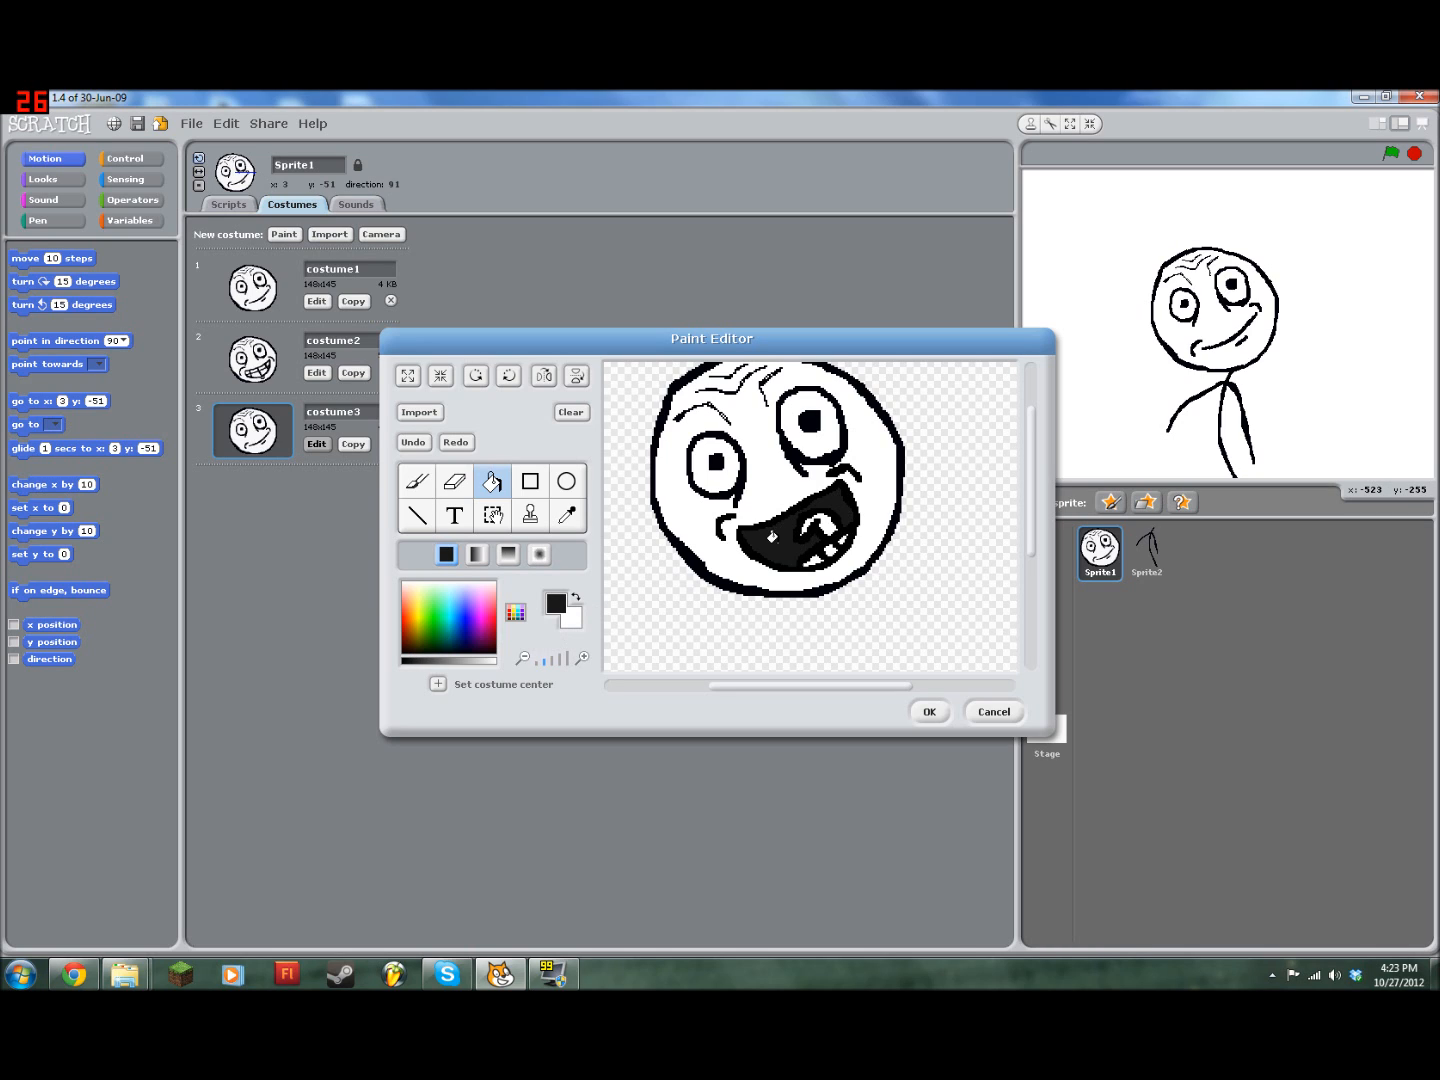
click(418, 443)
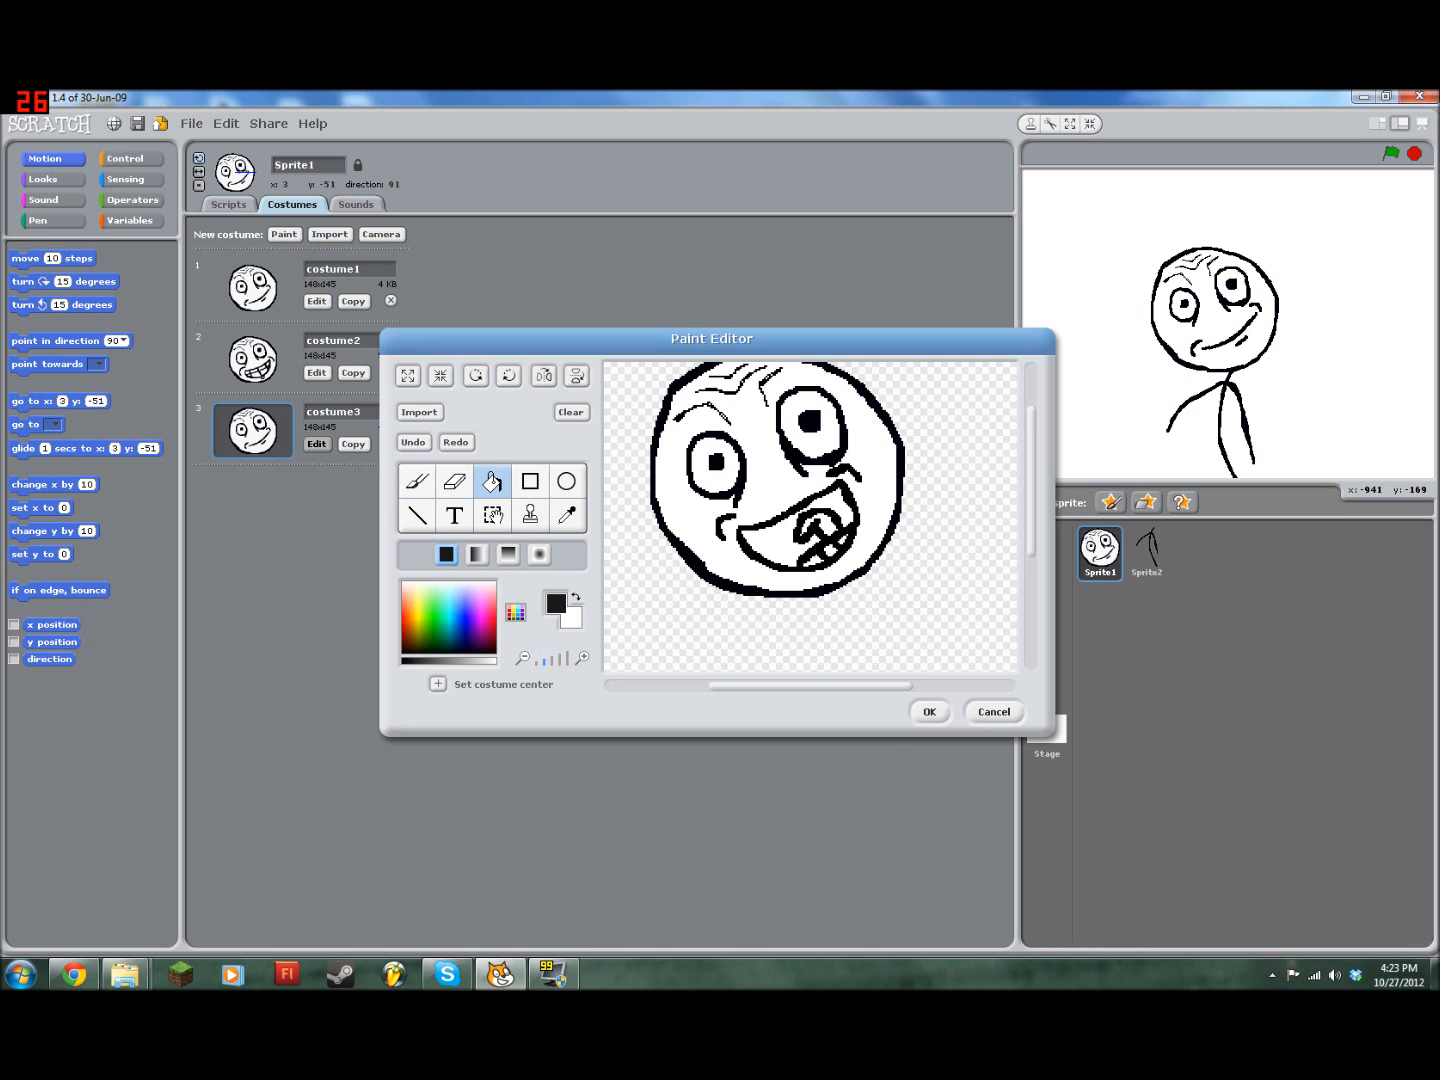
click(429, 659)
click(781, 538)
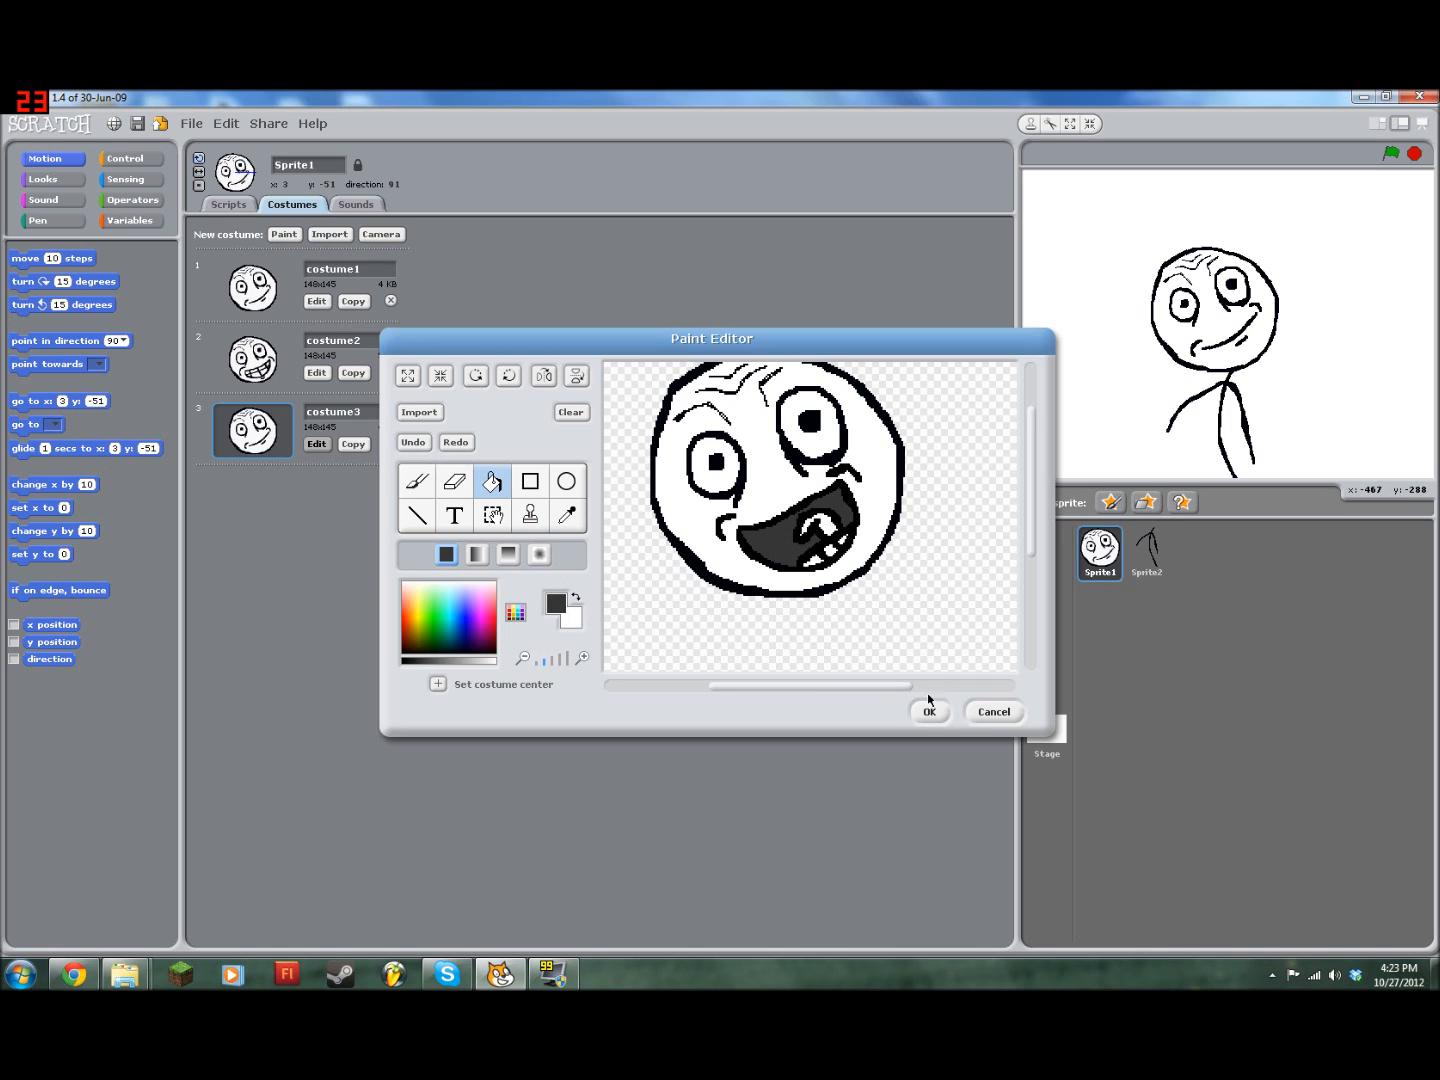
Step: Fill the tongue in the open mouth with light pink and save the costume
click(512, 613)
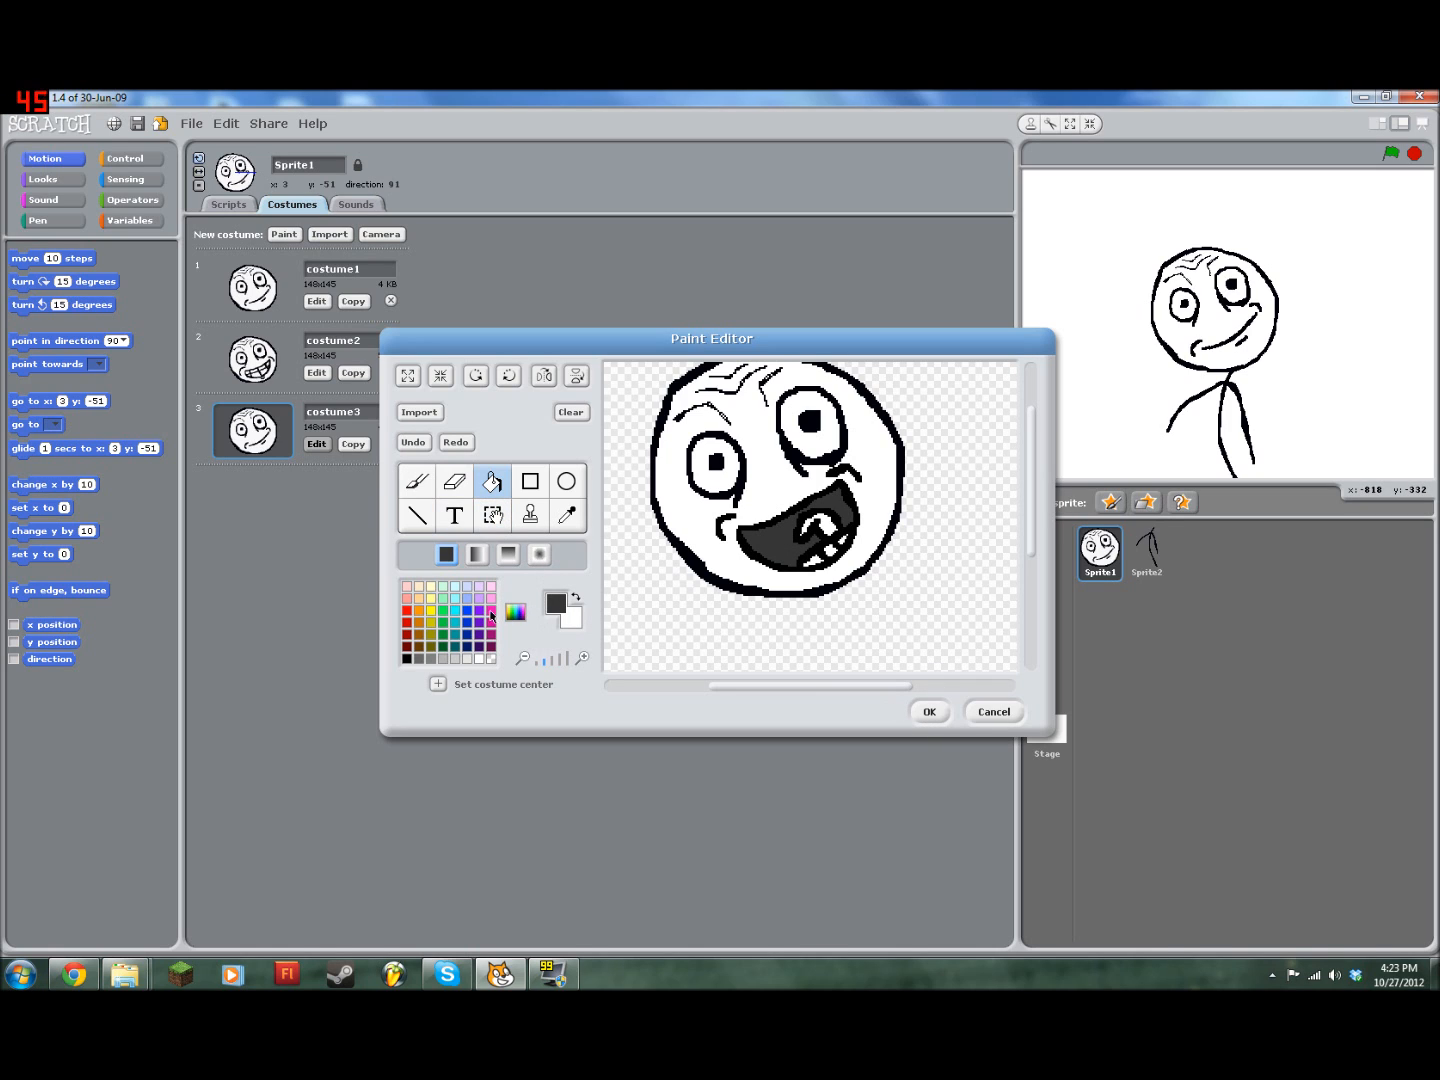
click(408, 598)
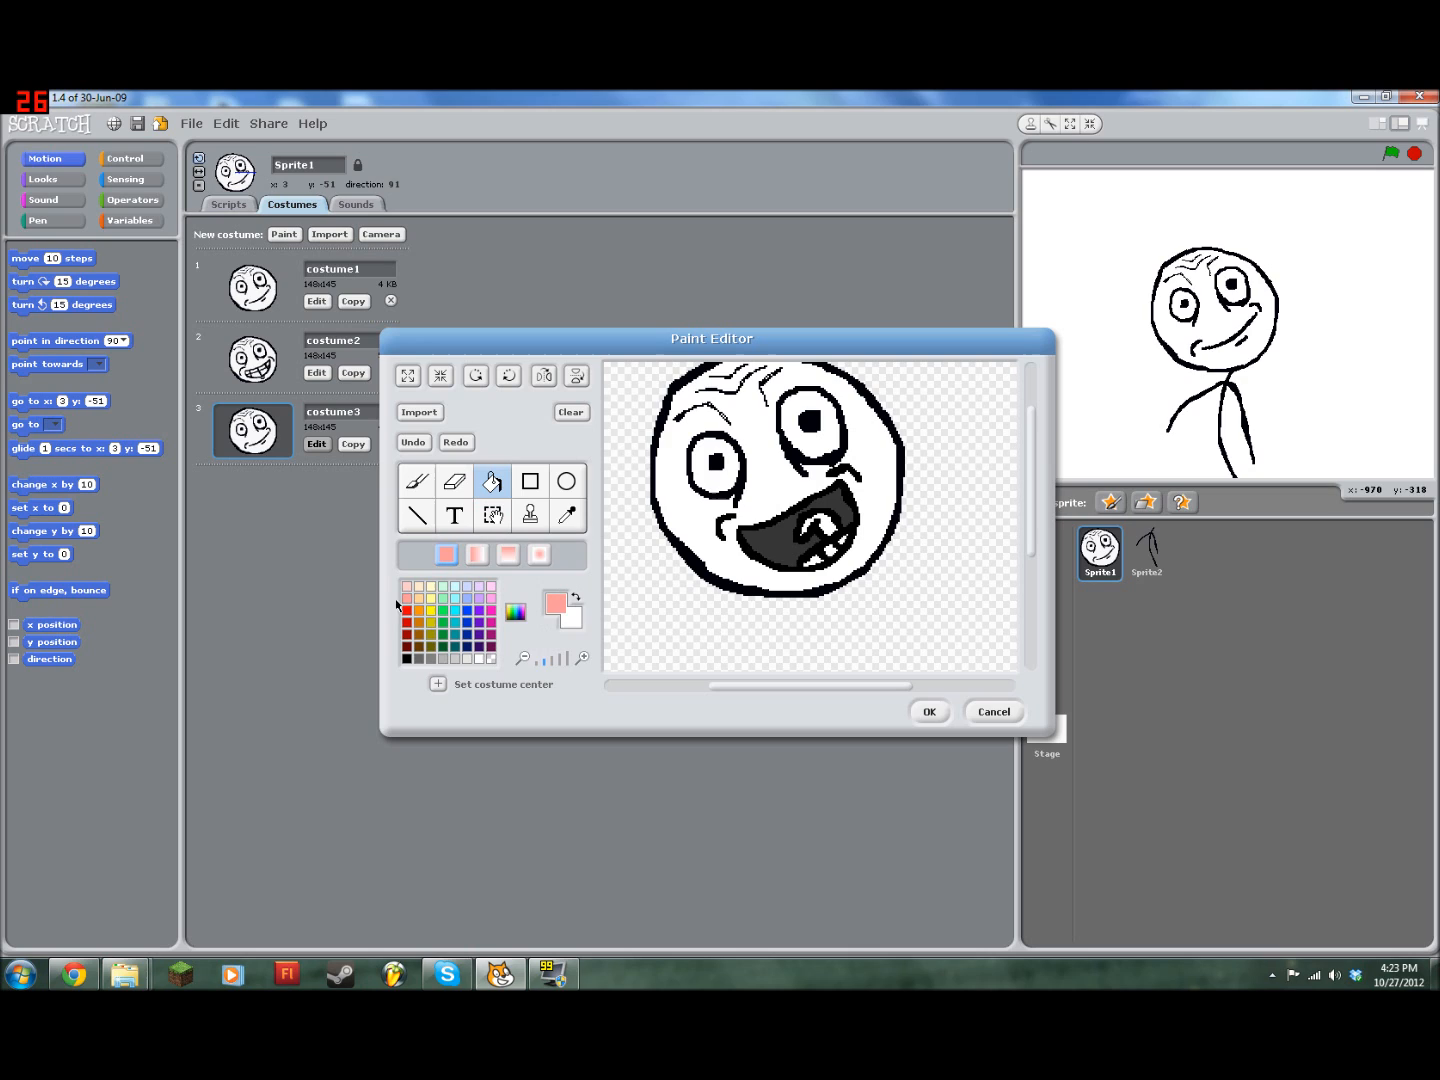
click(825, 522)
click(490, 657)
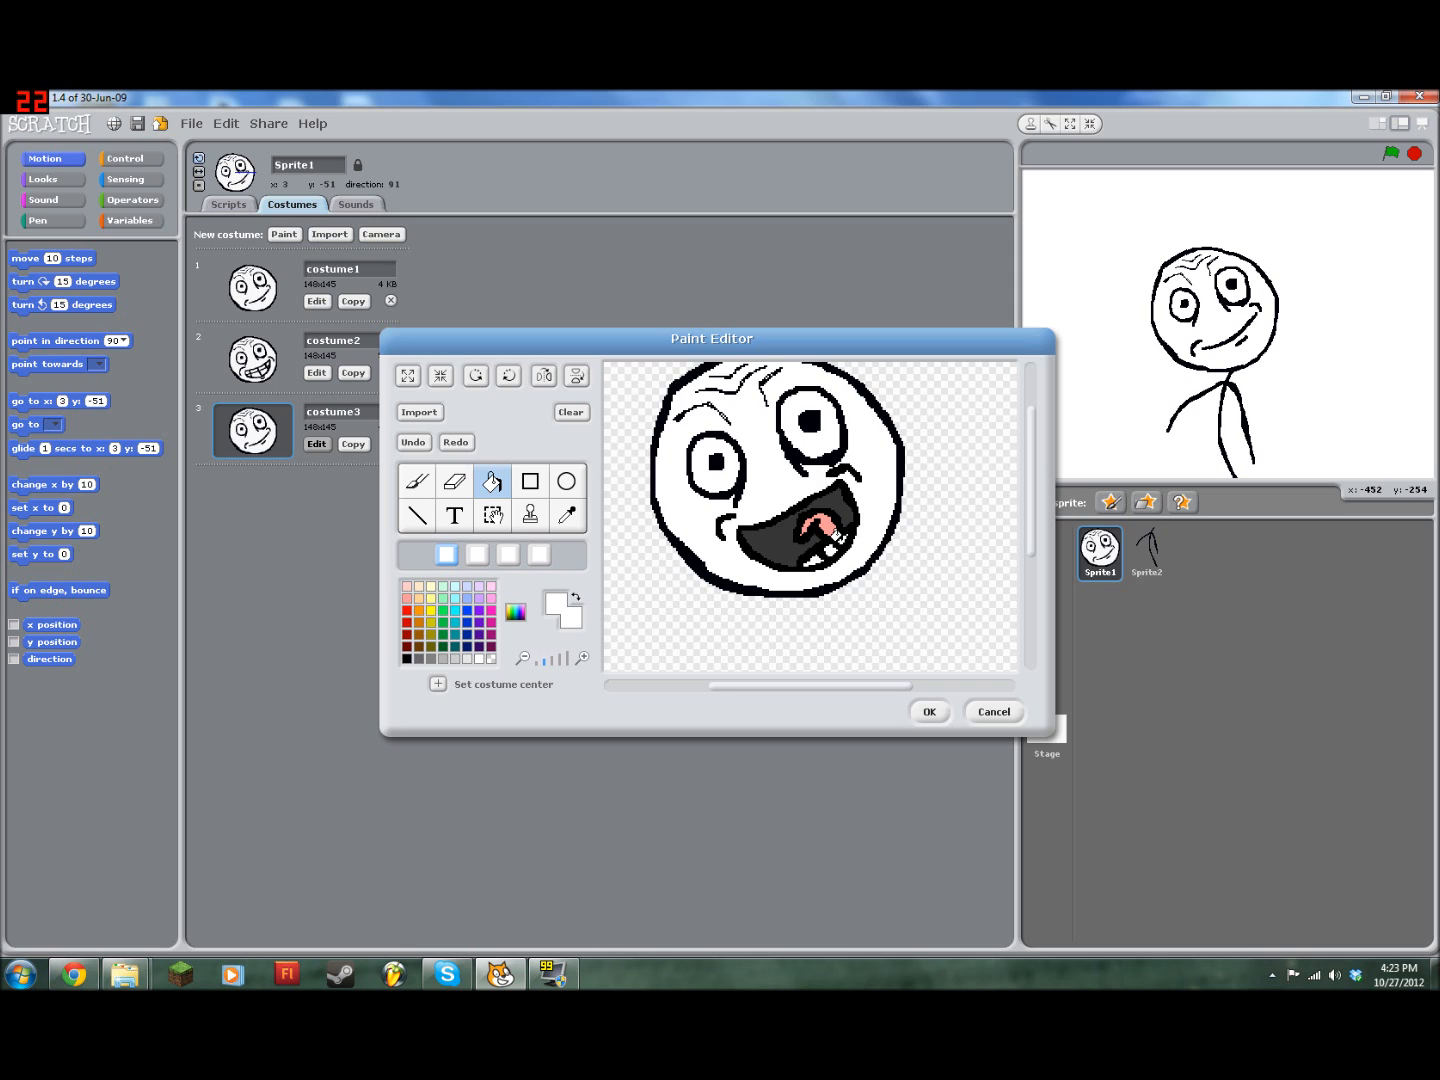
click(929, 712)
Step: Preview the head's grinning, closed-mouth and open-mouth costumes on the stage
click(281, 342)
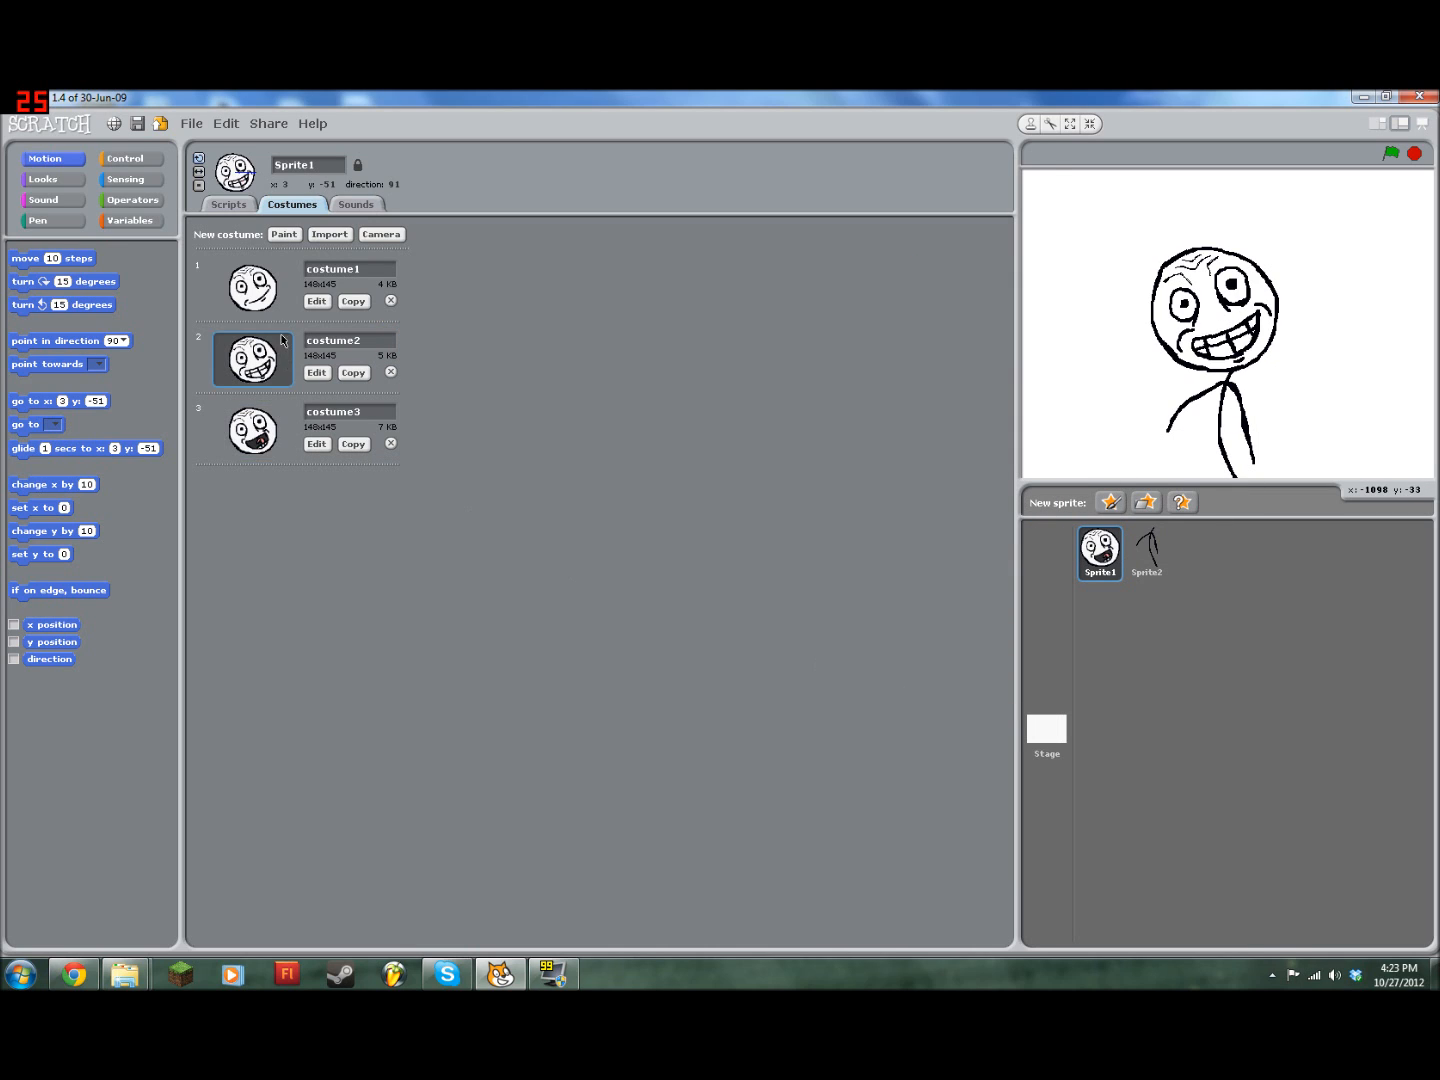
click(283, 305)
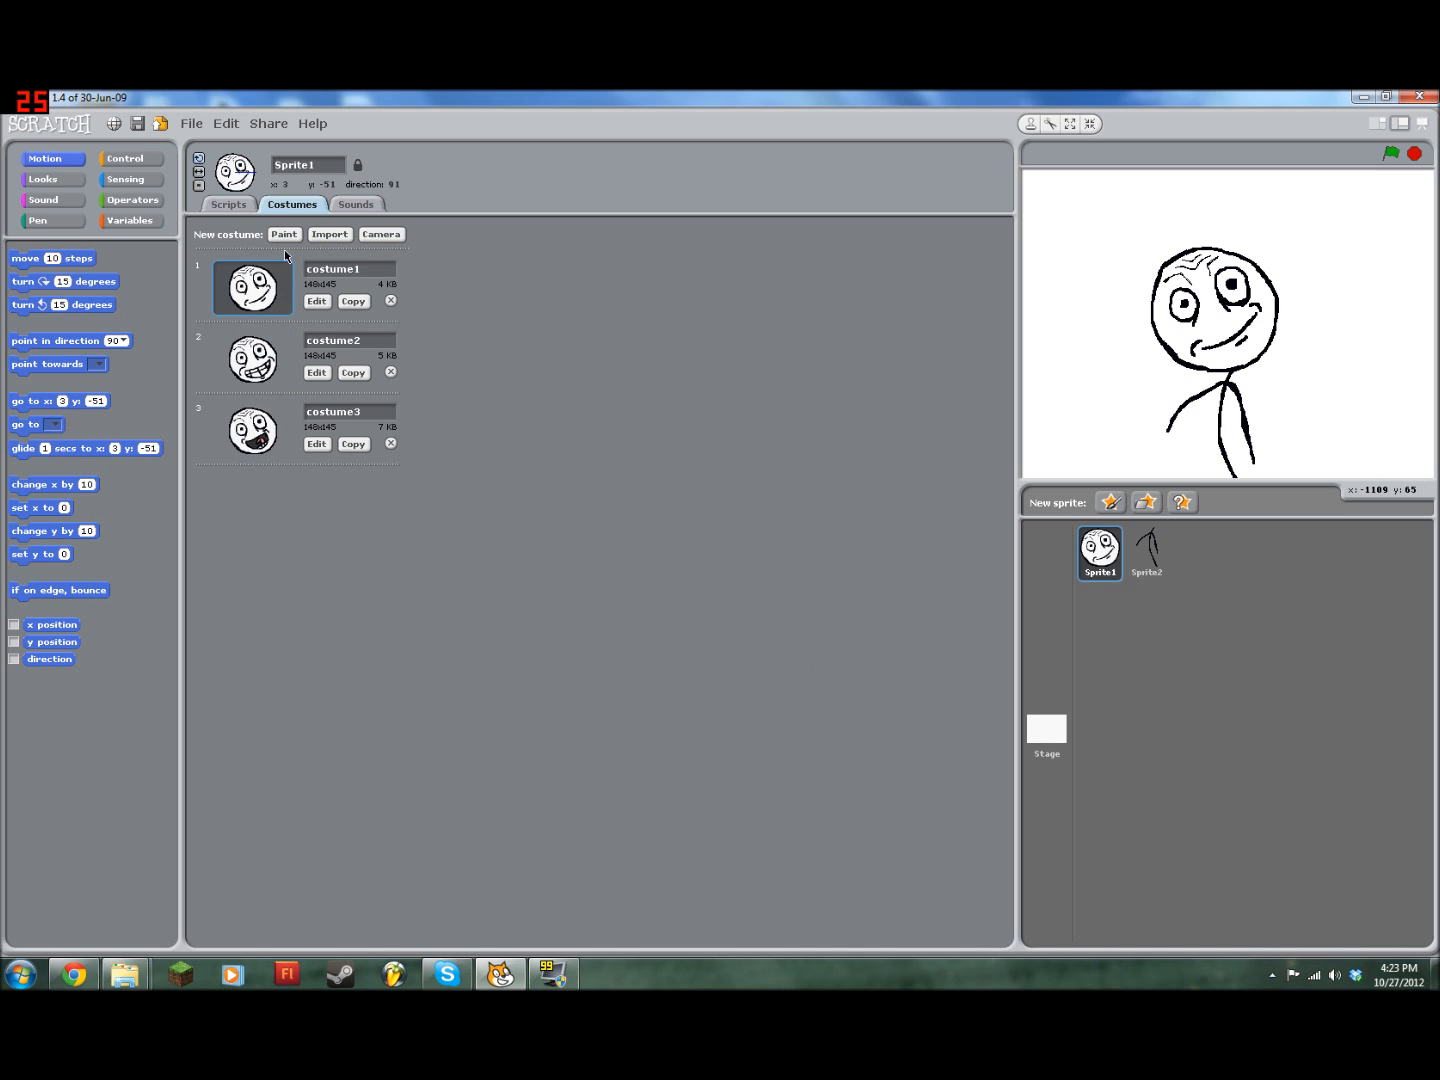
click(254, 440)
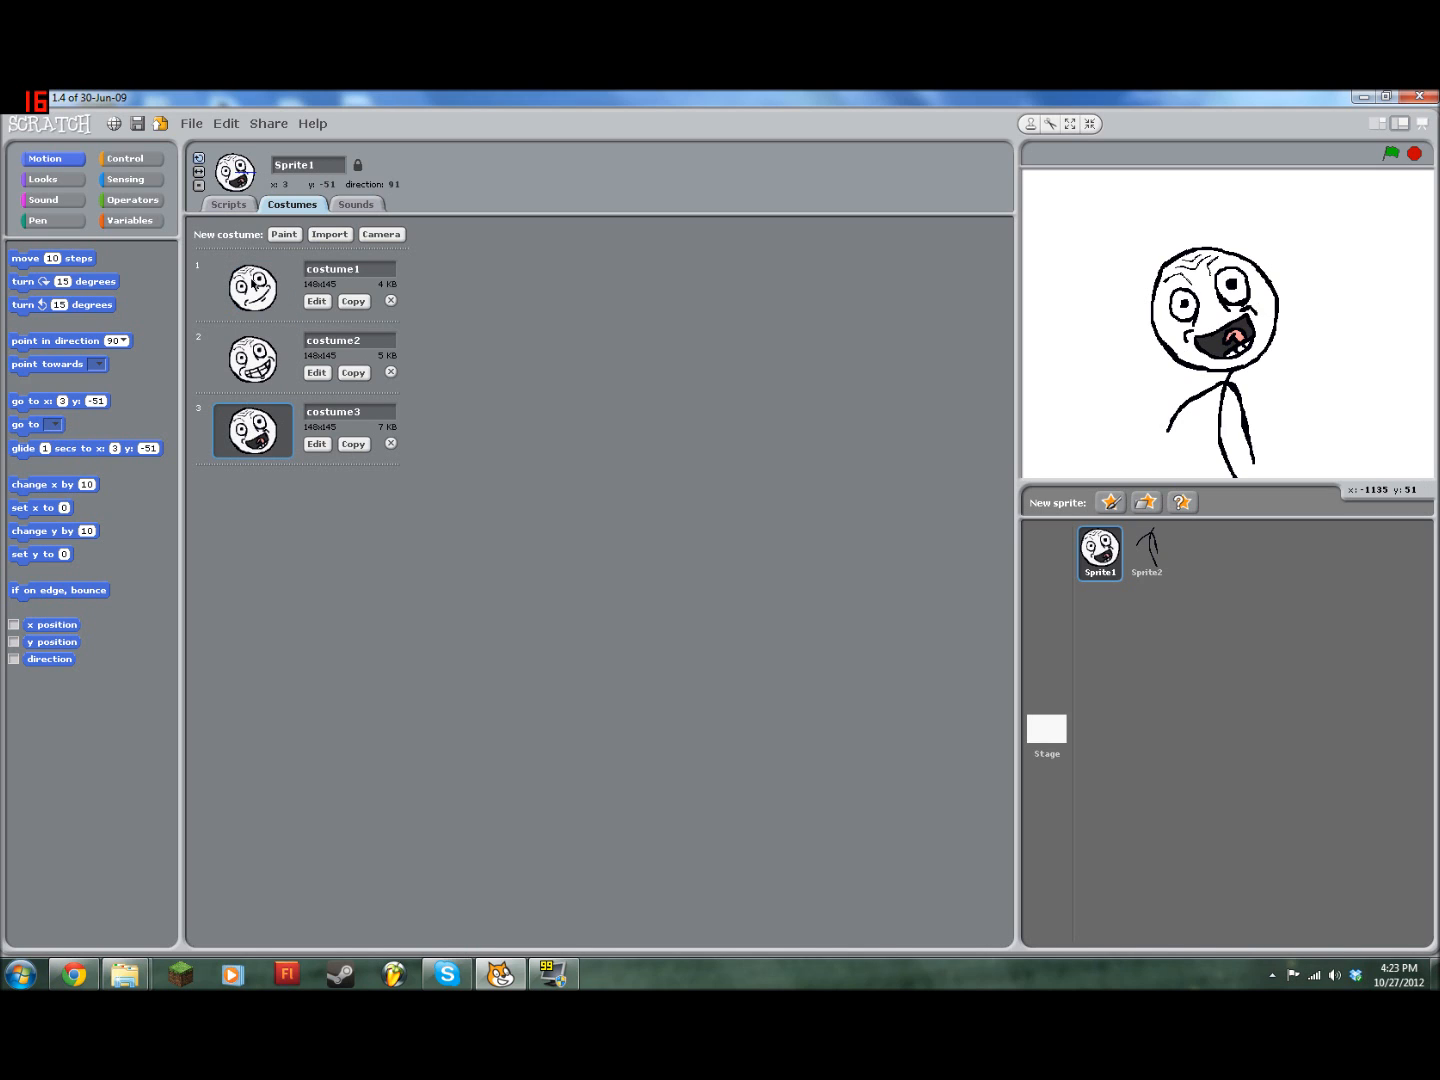
click(254, 286)
click(353, 301)
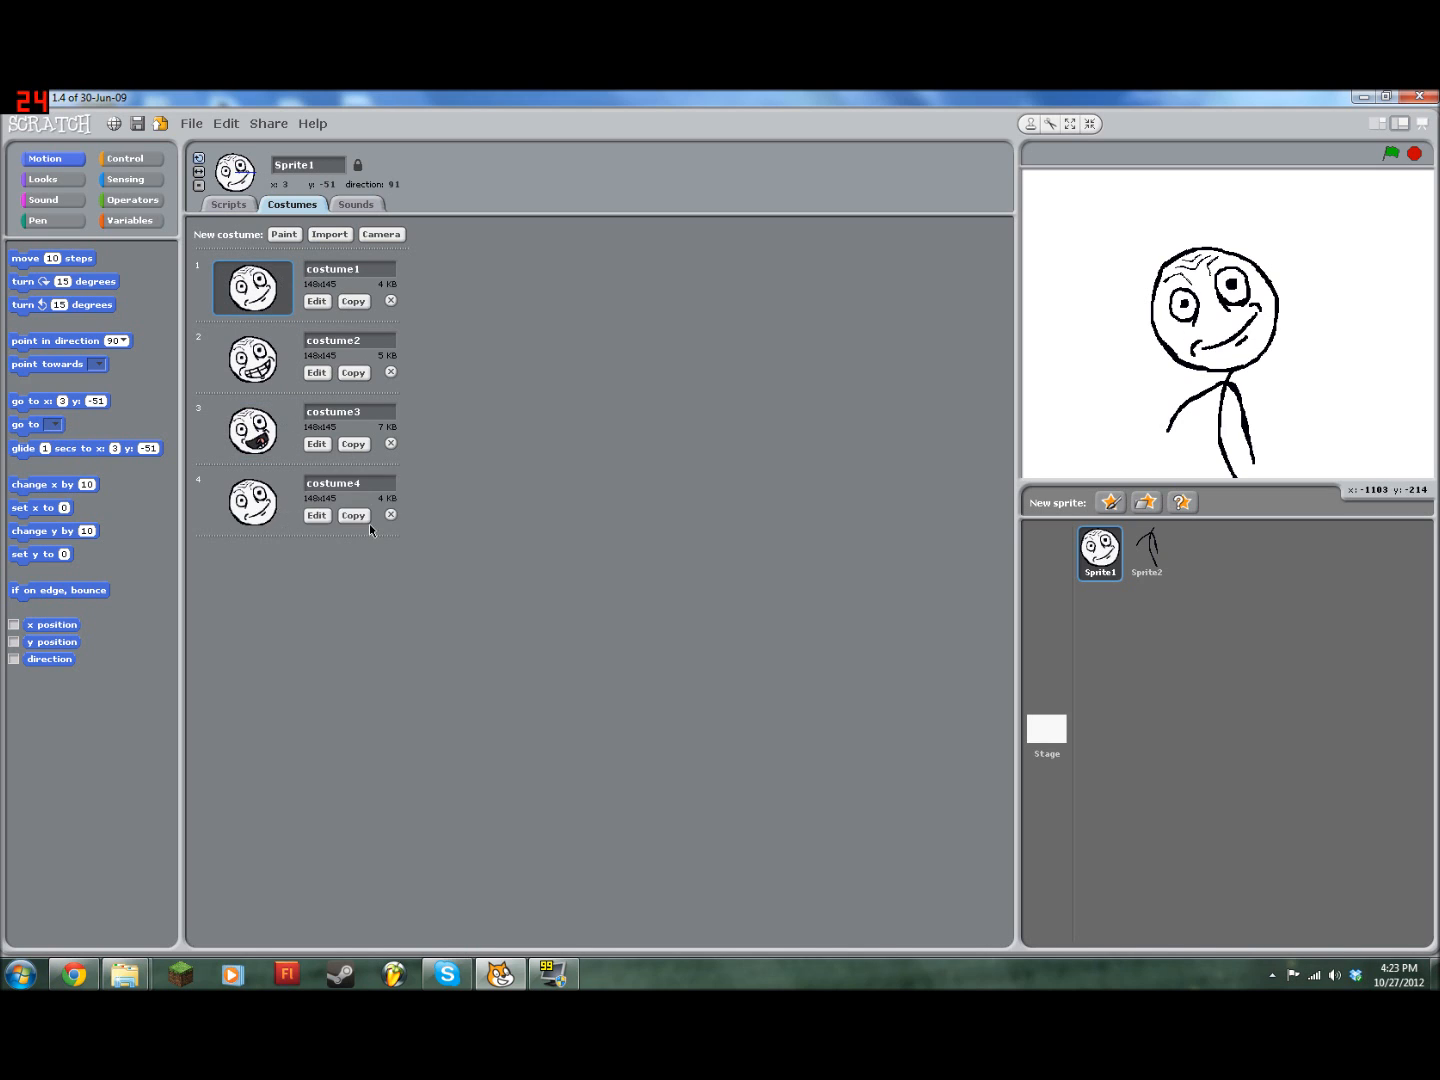
click(390, 514)
Step: Switch between costume3 and costume2 to compare the two mouth shapes on the stage
click(256, 428)
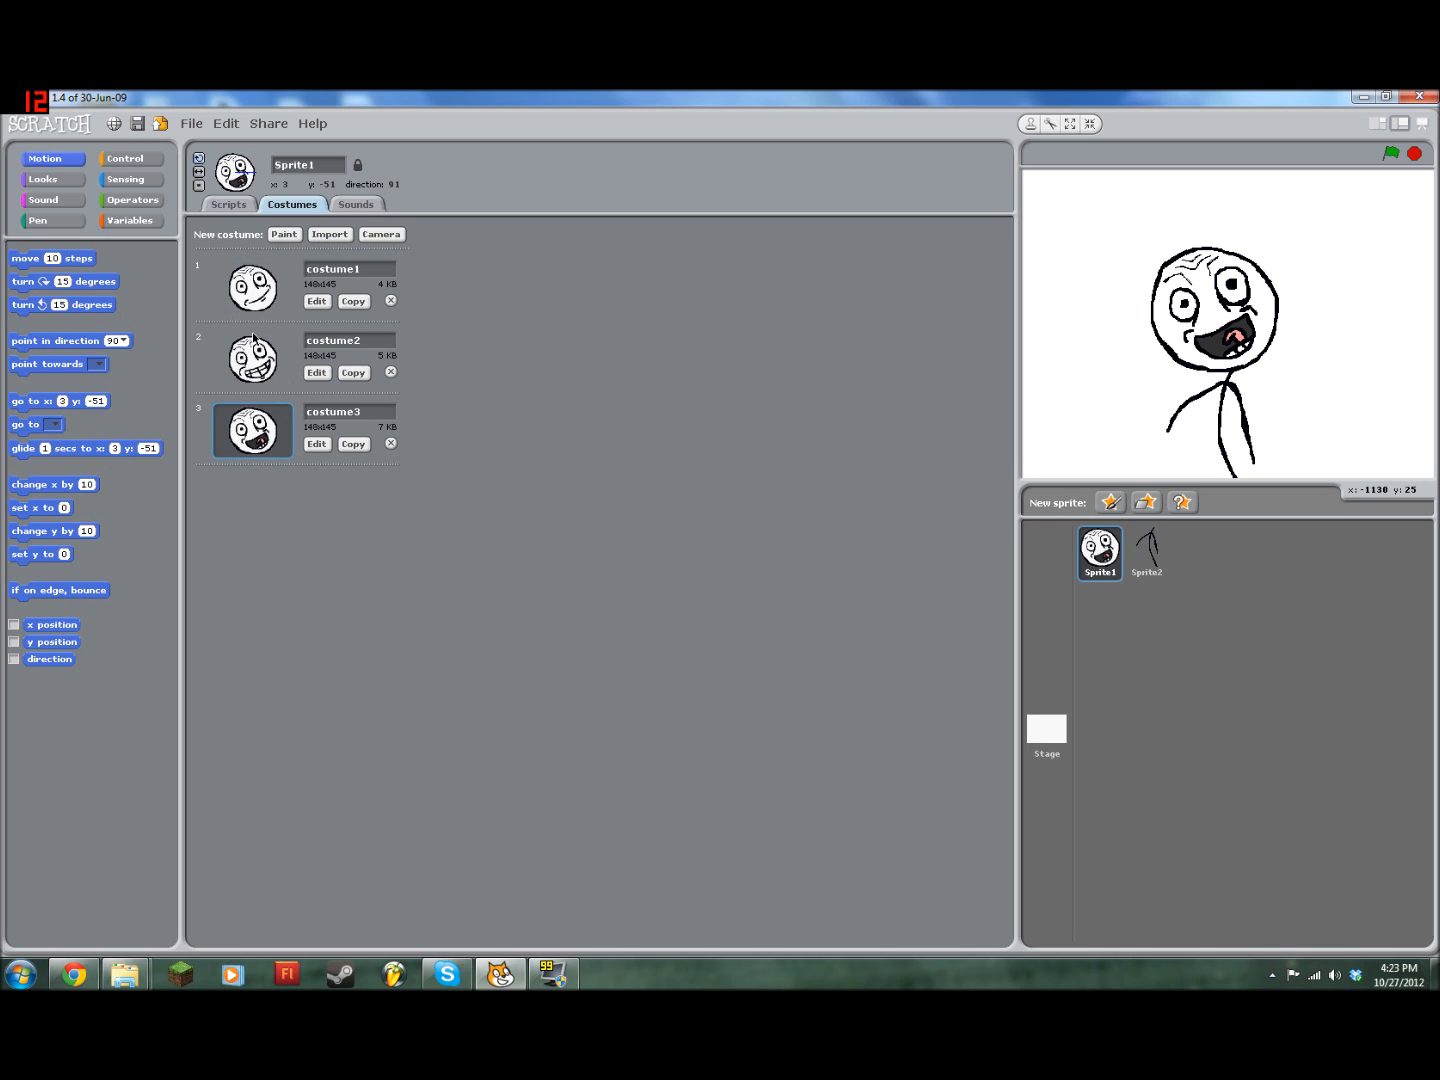
click(259, 378)
click(256, 432)
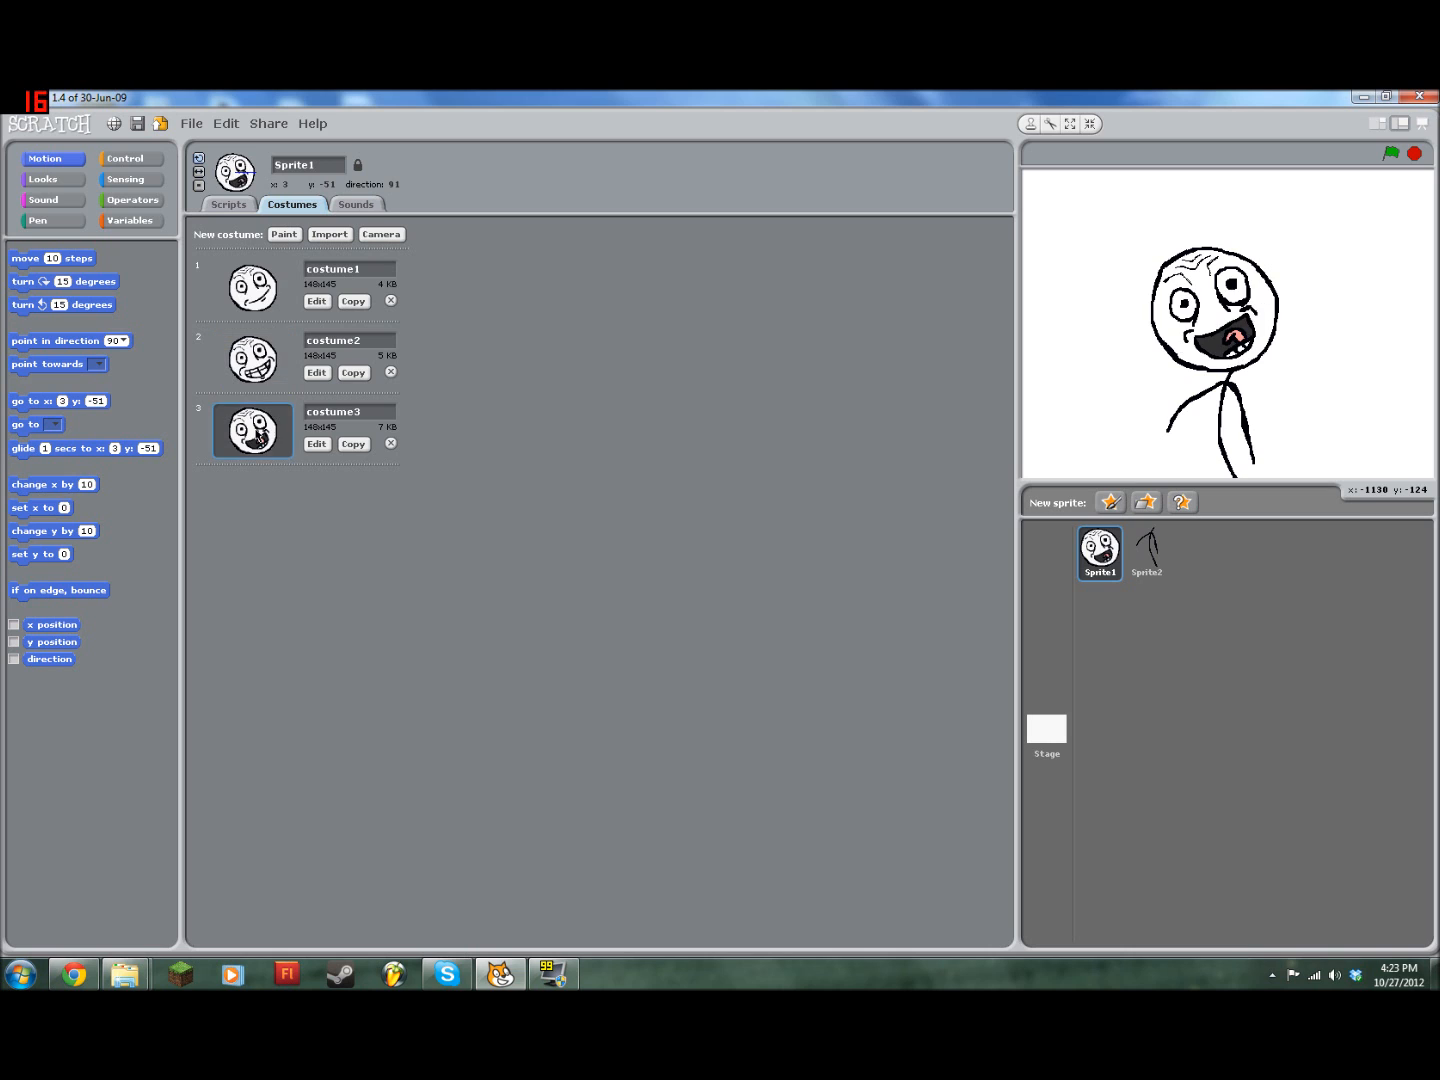
Step: Duplicate the smiling costume1 of the head sprite and open the copy, costume4, for editing
click(261, 292)
click(353, 301)
click(258, 507)
click(317, 515)
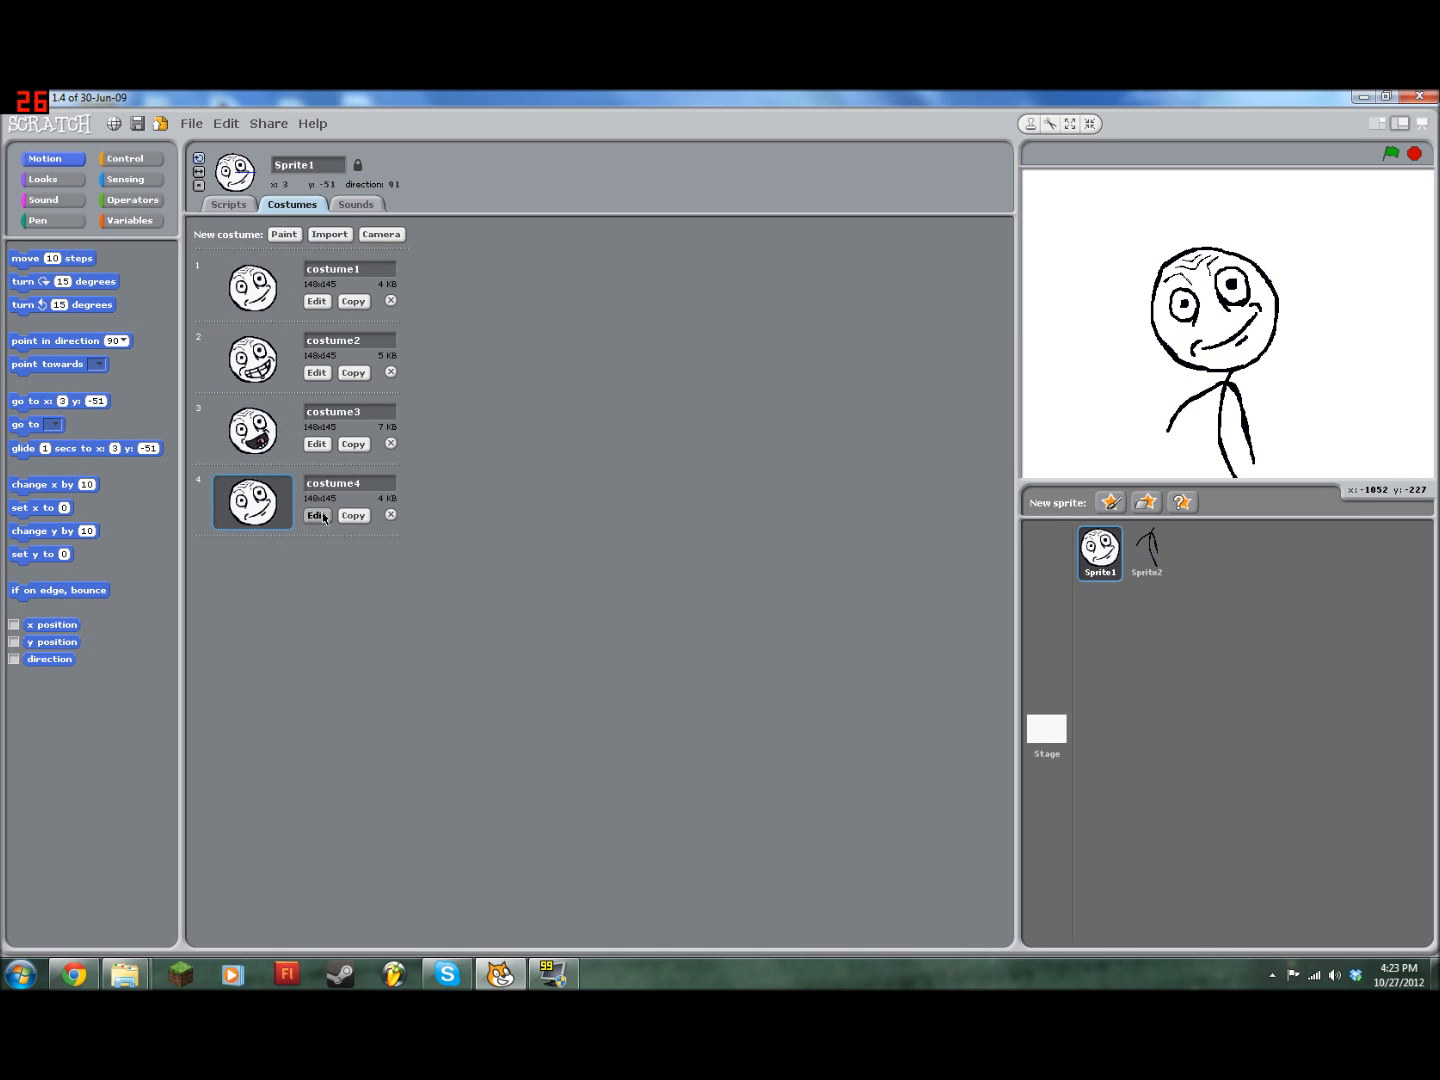
Step: Erase costume4's mouth and cheek lines by filling them with white, and ready the brush in black
click(537, 662)
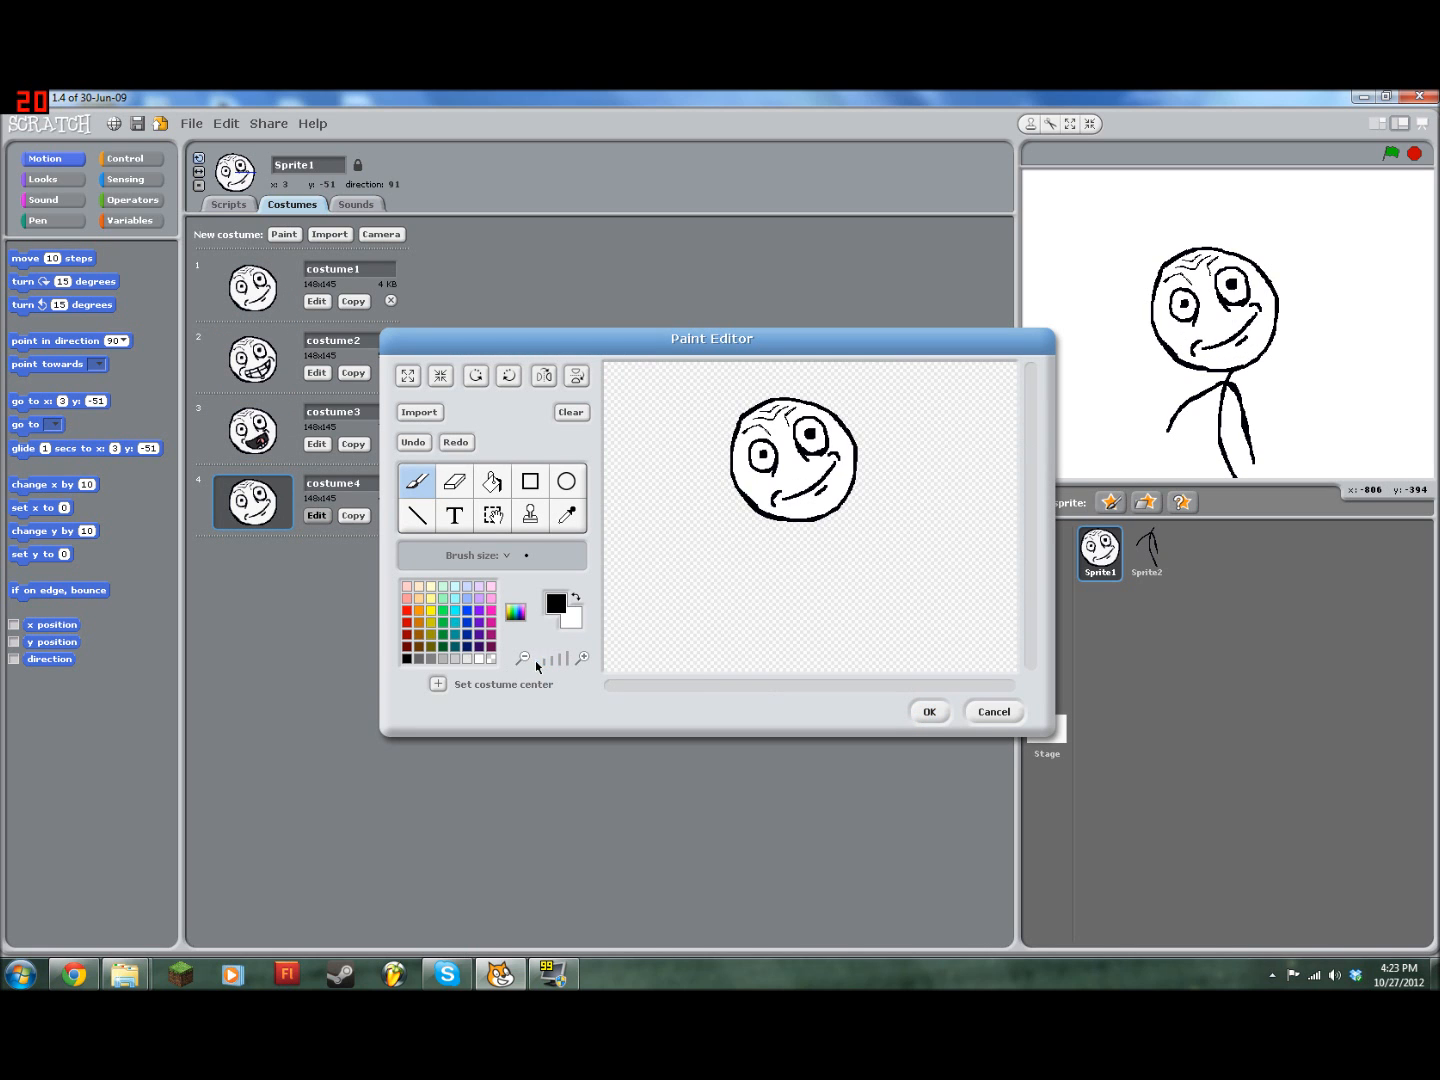
click(557, 662)
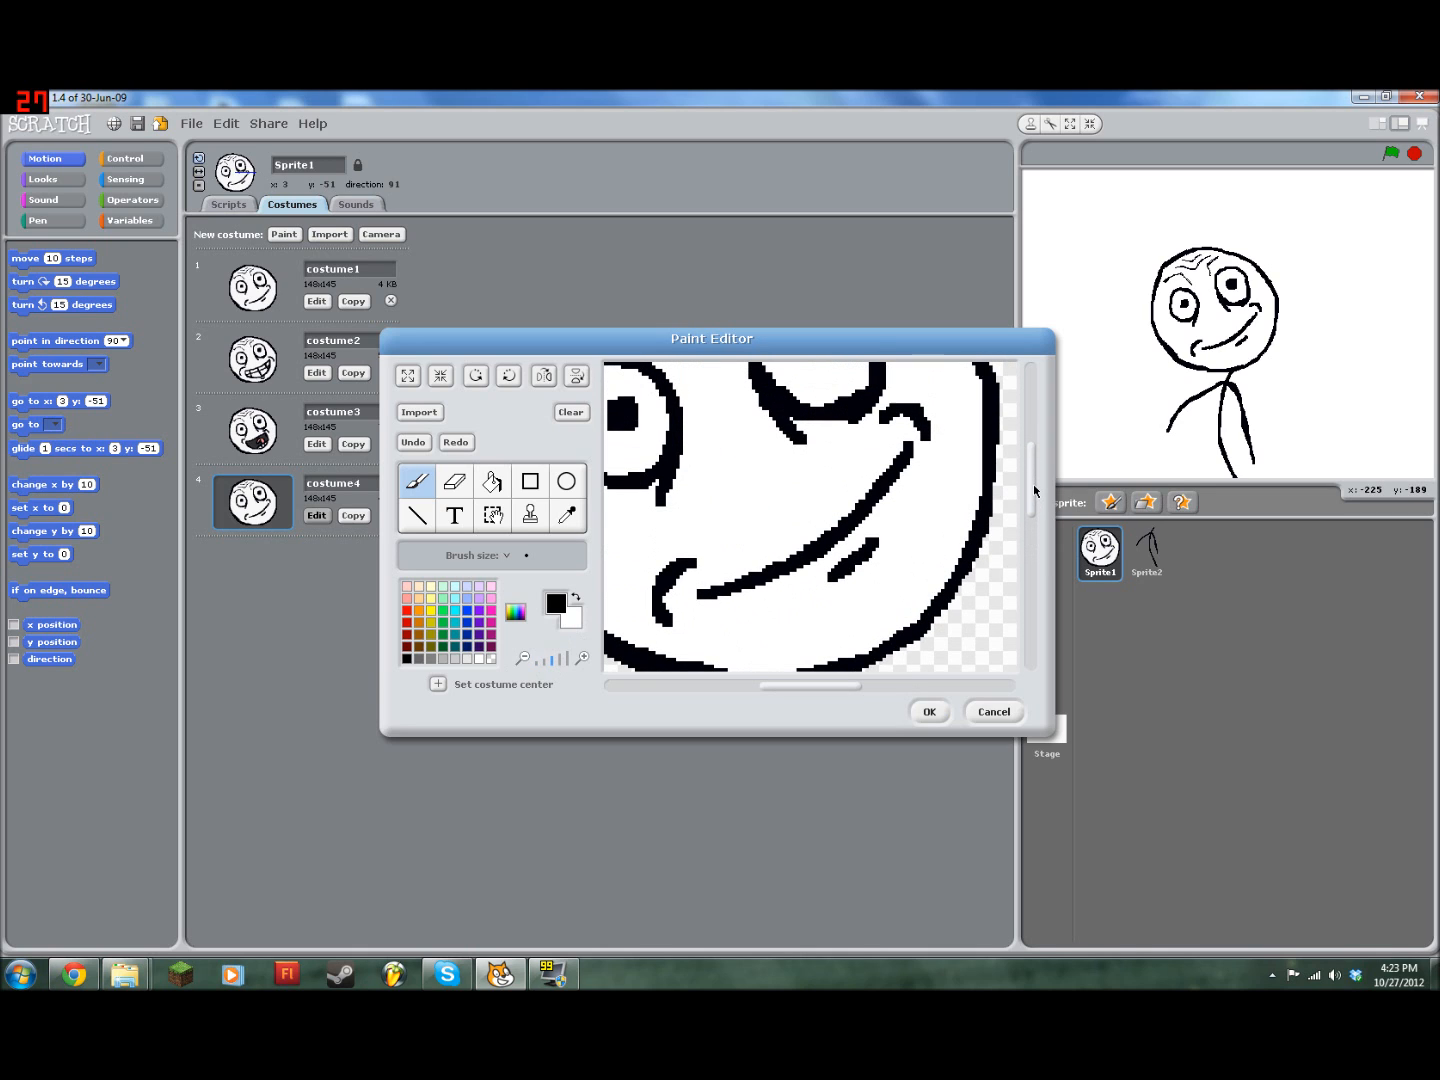
click(543, 662)
click(567, 515)
click(749, 521)
click(491, 481)
click(795, 538)
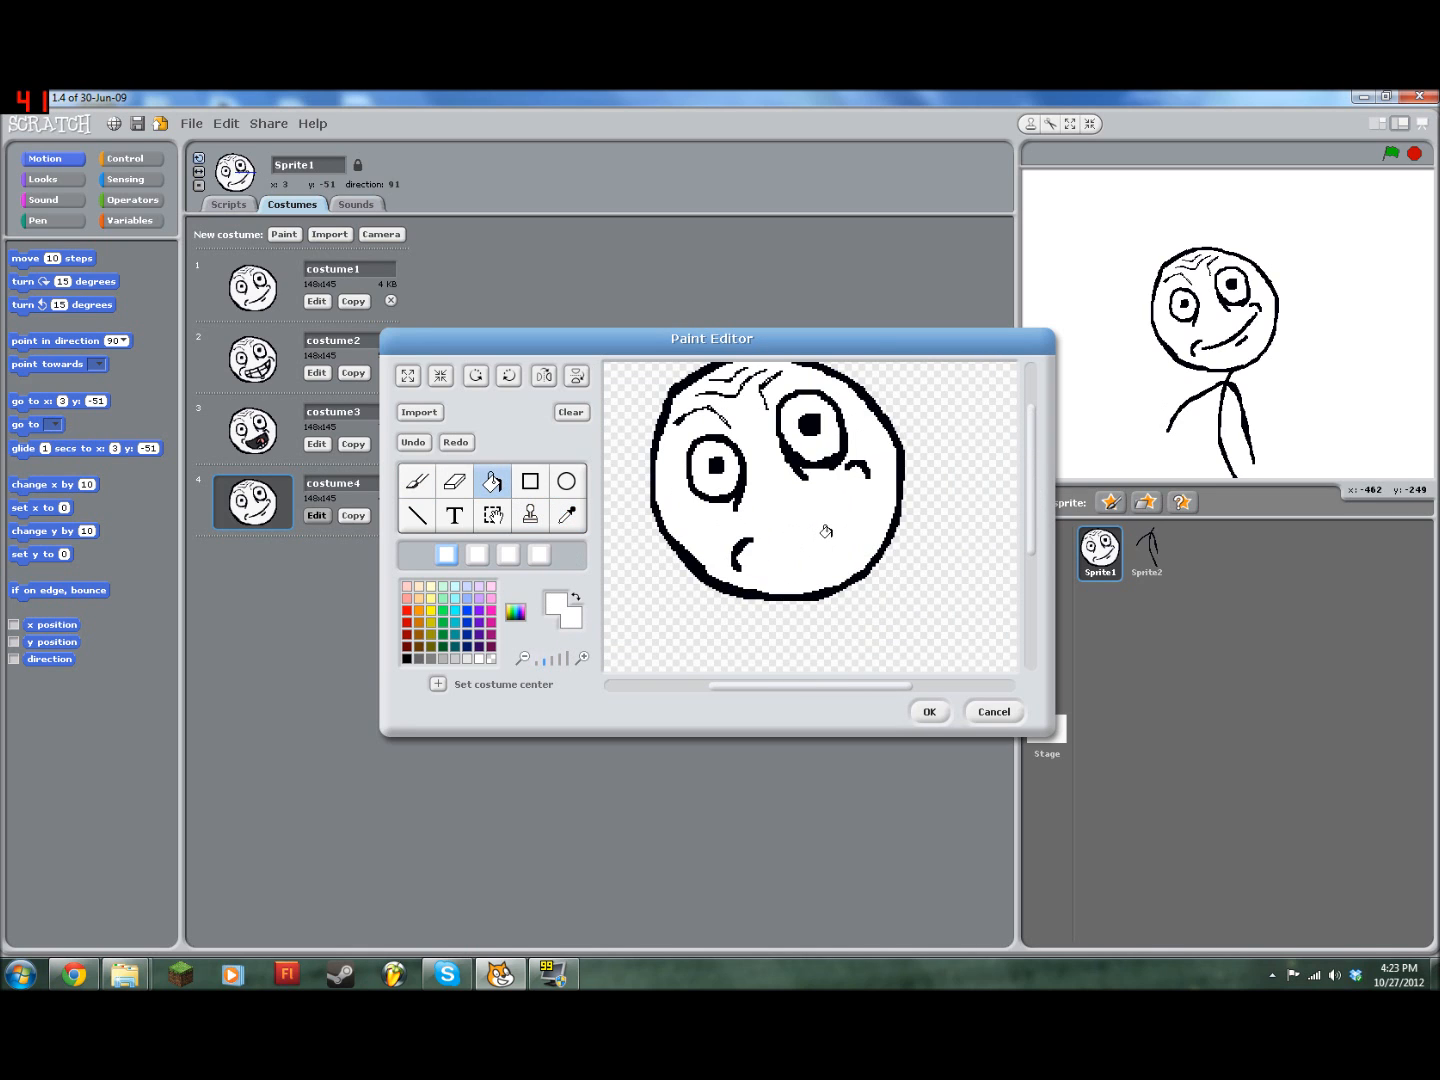
click(737, 548)
click(417, 481)
click(407, 658)
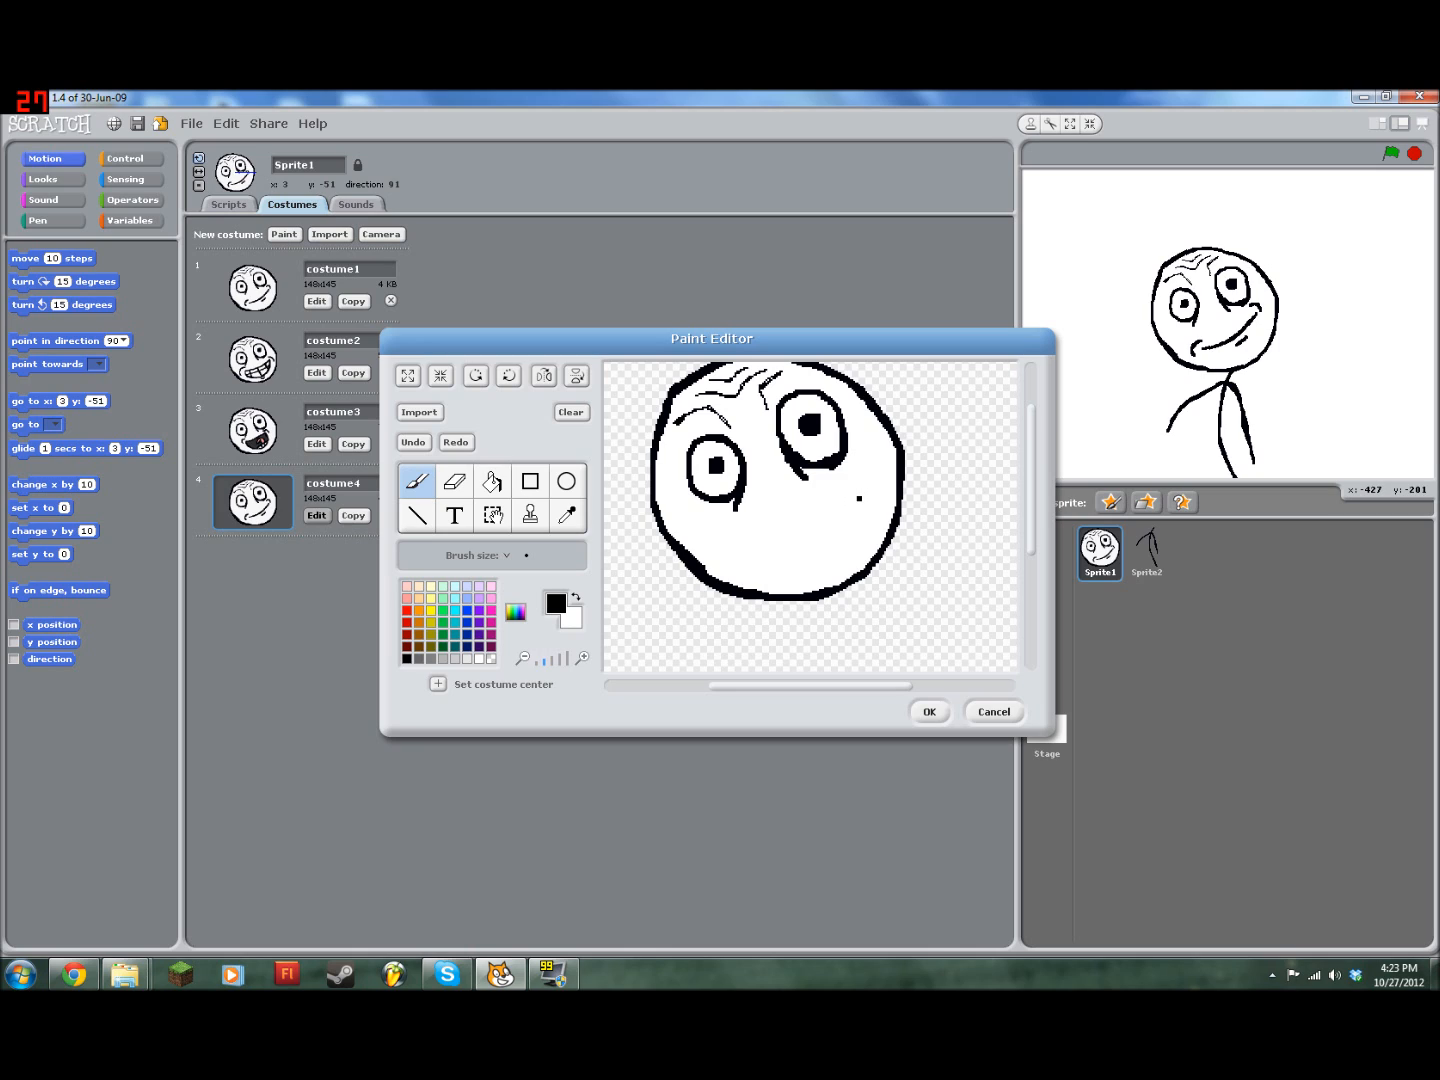
drag(859, 497, 791, 535)
click(415, 441)
click(415, 441)
drag(843, 507, 884, 491)
click(413, 443)
Step: Draw a slanted, frowning mouth with teeth on the blank face in black brush strokes and save the costume
mouse_move(853, 490)
mouse_down()
mouse_move(831, 533)
mouse_move(803, 521)
mouse_move(799, 552)
mouse_move(778, 534)
mouse_move(748, 566)
mouse_up()
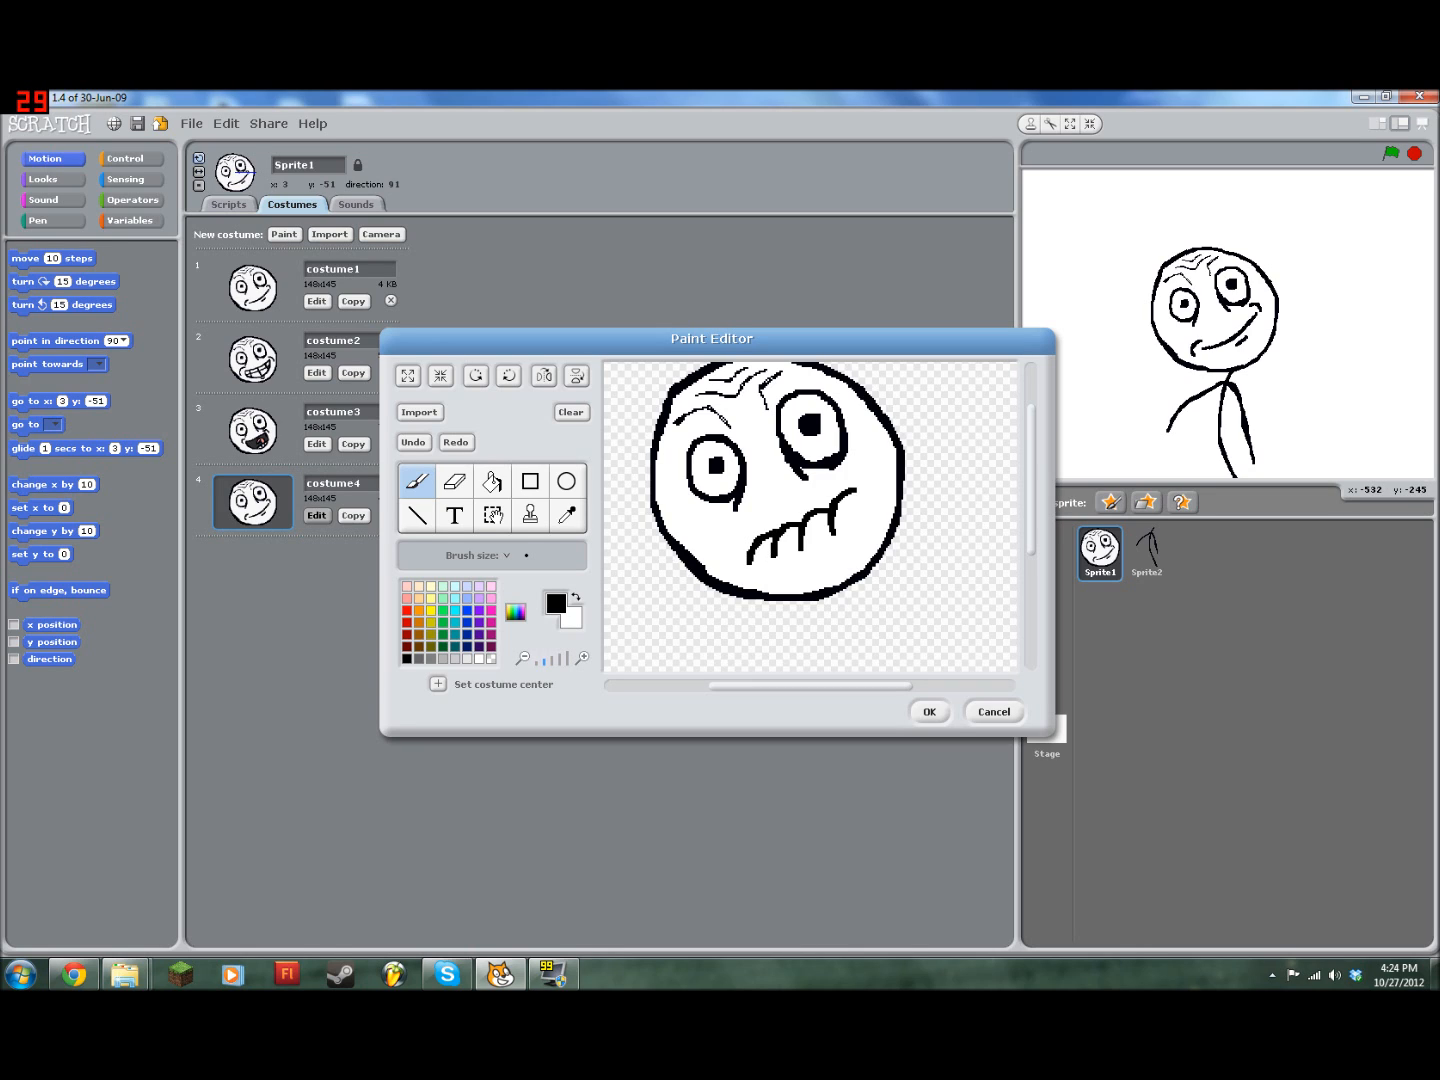
mouse_move(862, 449)
mouse_down()
mouse_move(852, 492)
mouse_move(880, 510)
mouse_move(865, 510)
mouse_up()
mouse_move(842, 478)
mouse_down()
mouse_move(748, 514)
mouse_move(846, 482)
mouse_up()
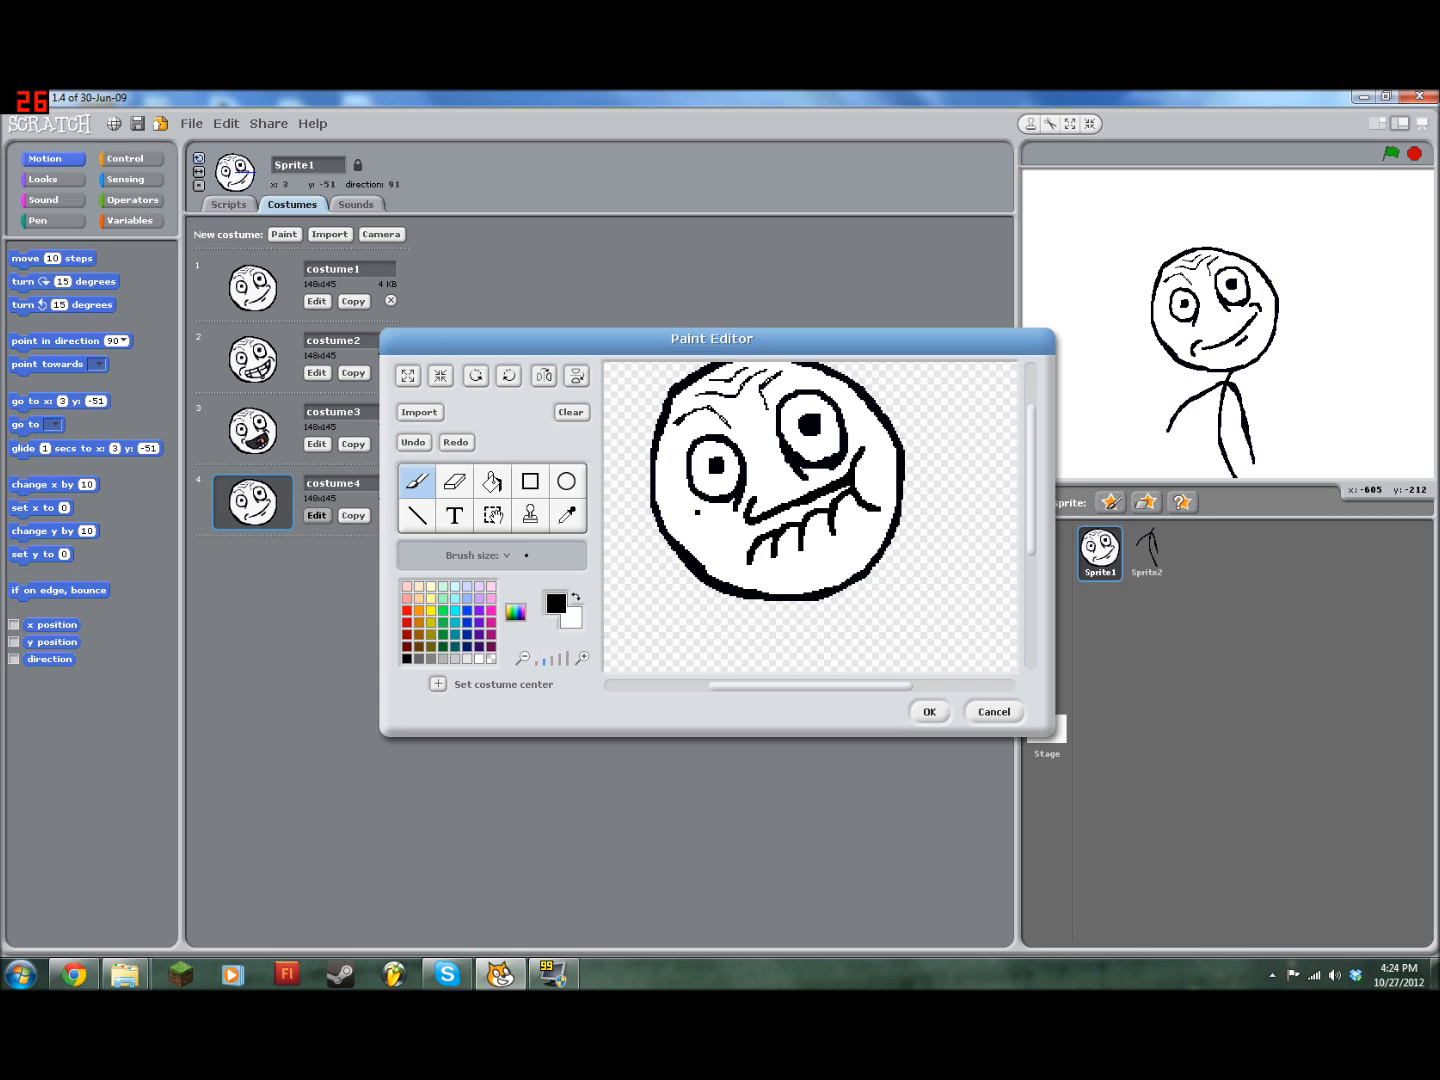
drag(763, 523, 768, 532)
click(491, 481)
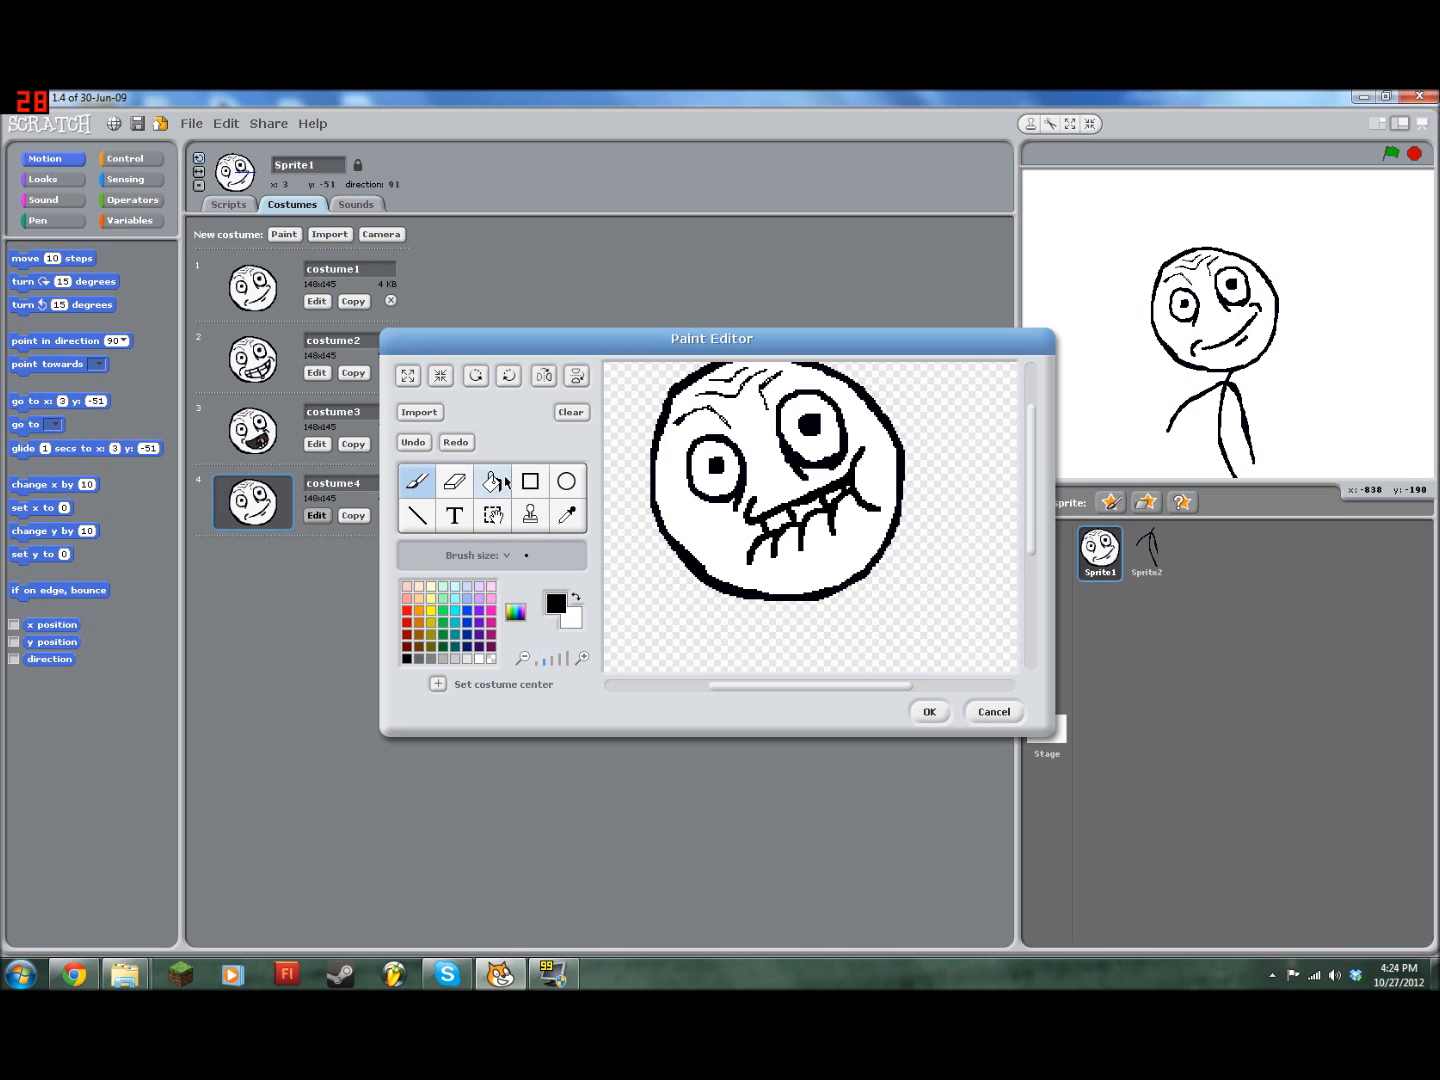
click(480, 658)
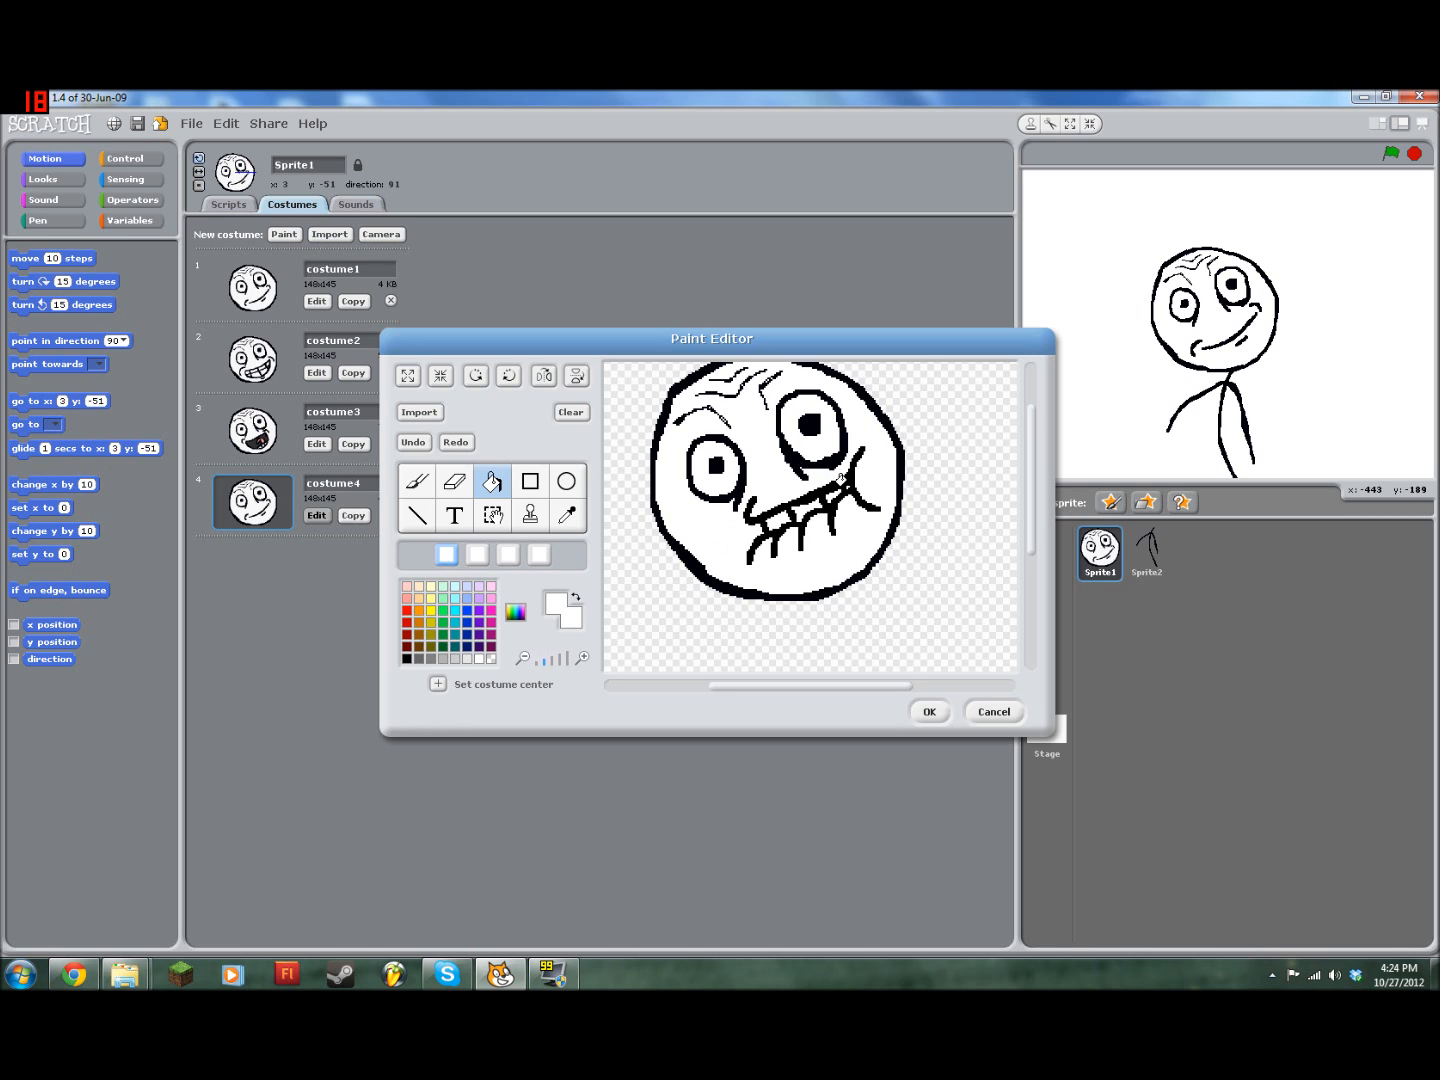
click(928, 711)
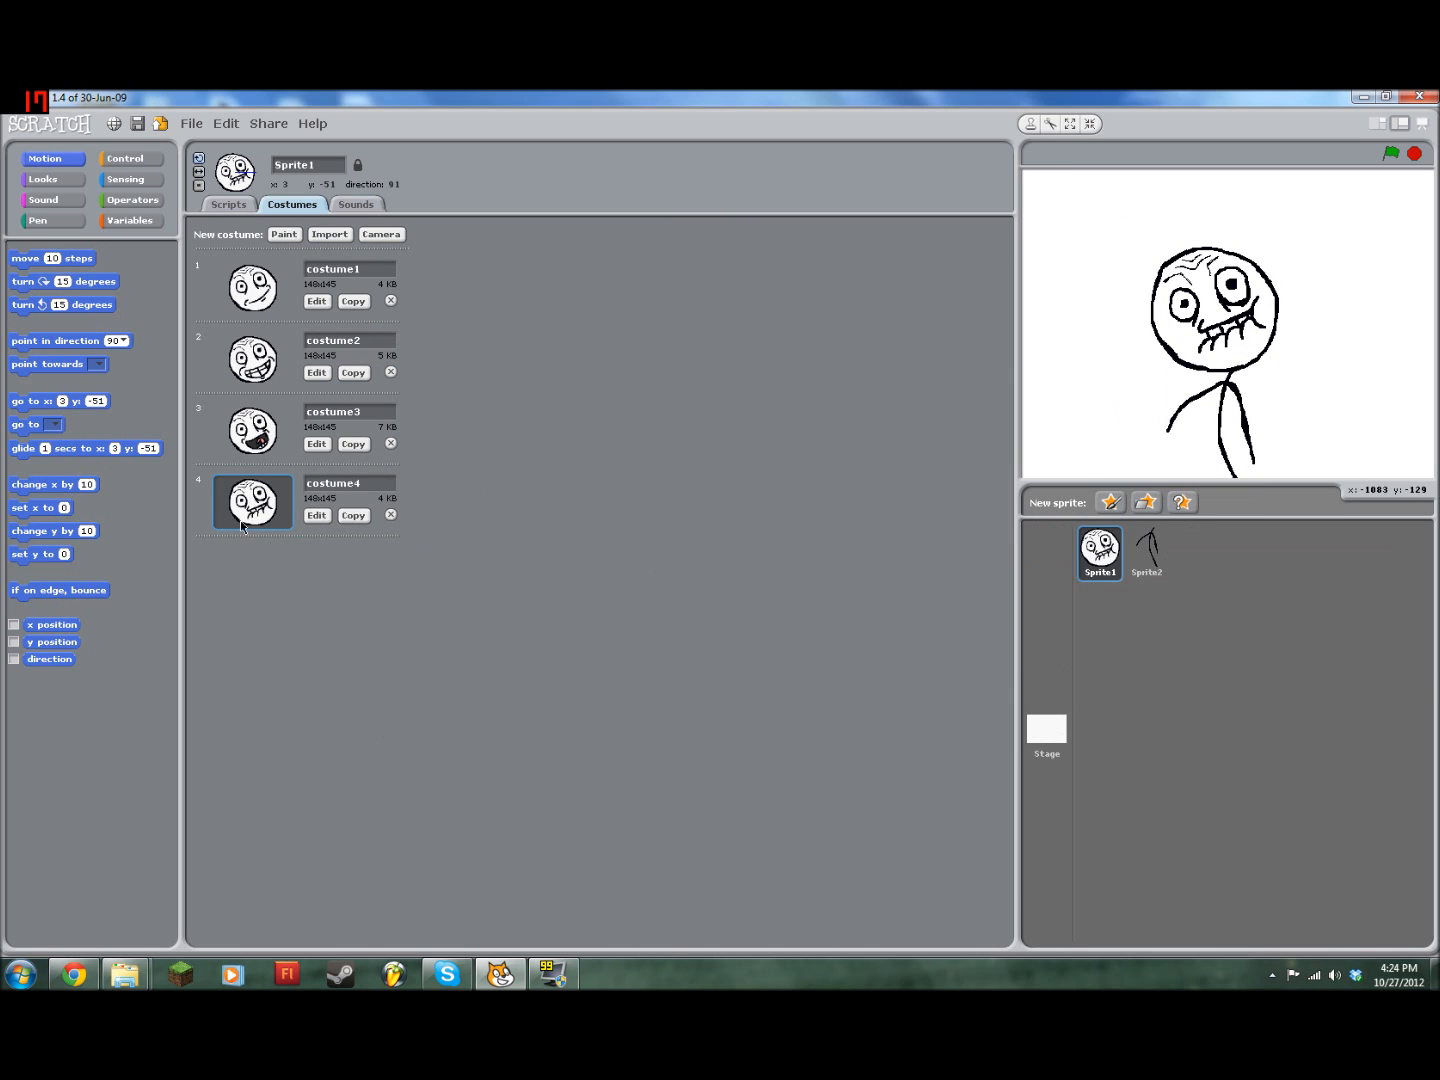
Step: Preview all four mouth costumes of the head on the stage, ending on costume4
click(258, 293)
click(246, 380)
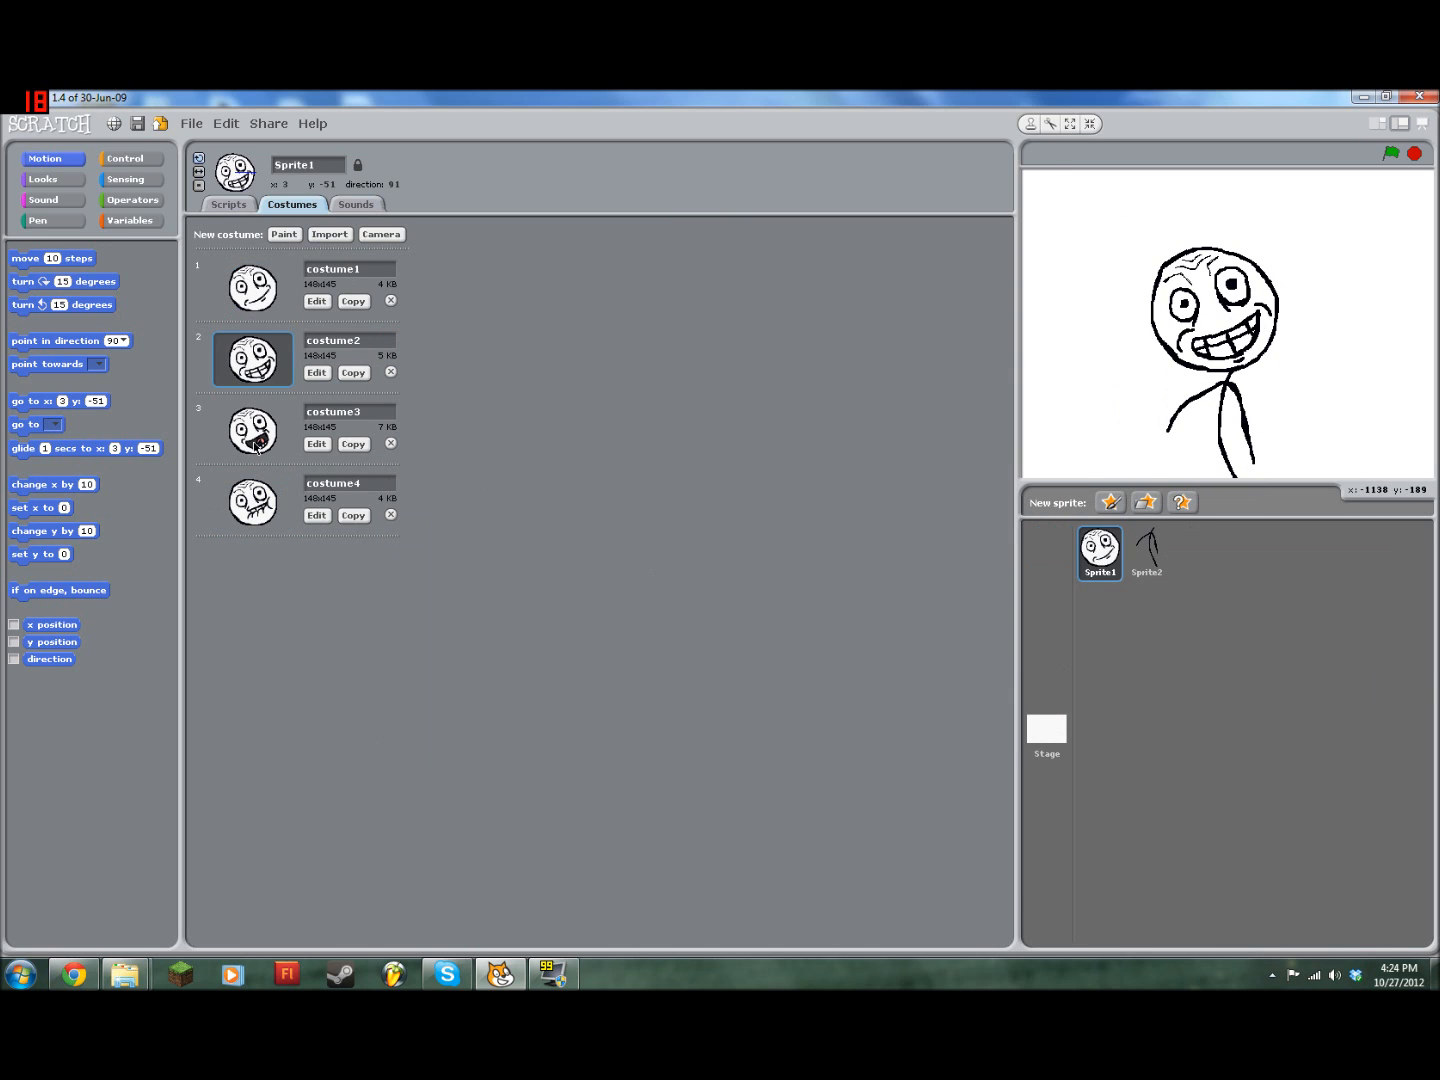
click(316, 372)
click(994, 711)
click(262, 438)
click(252, 494)
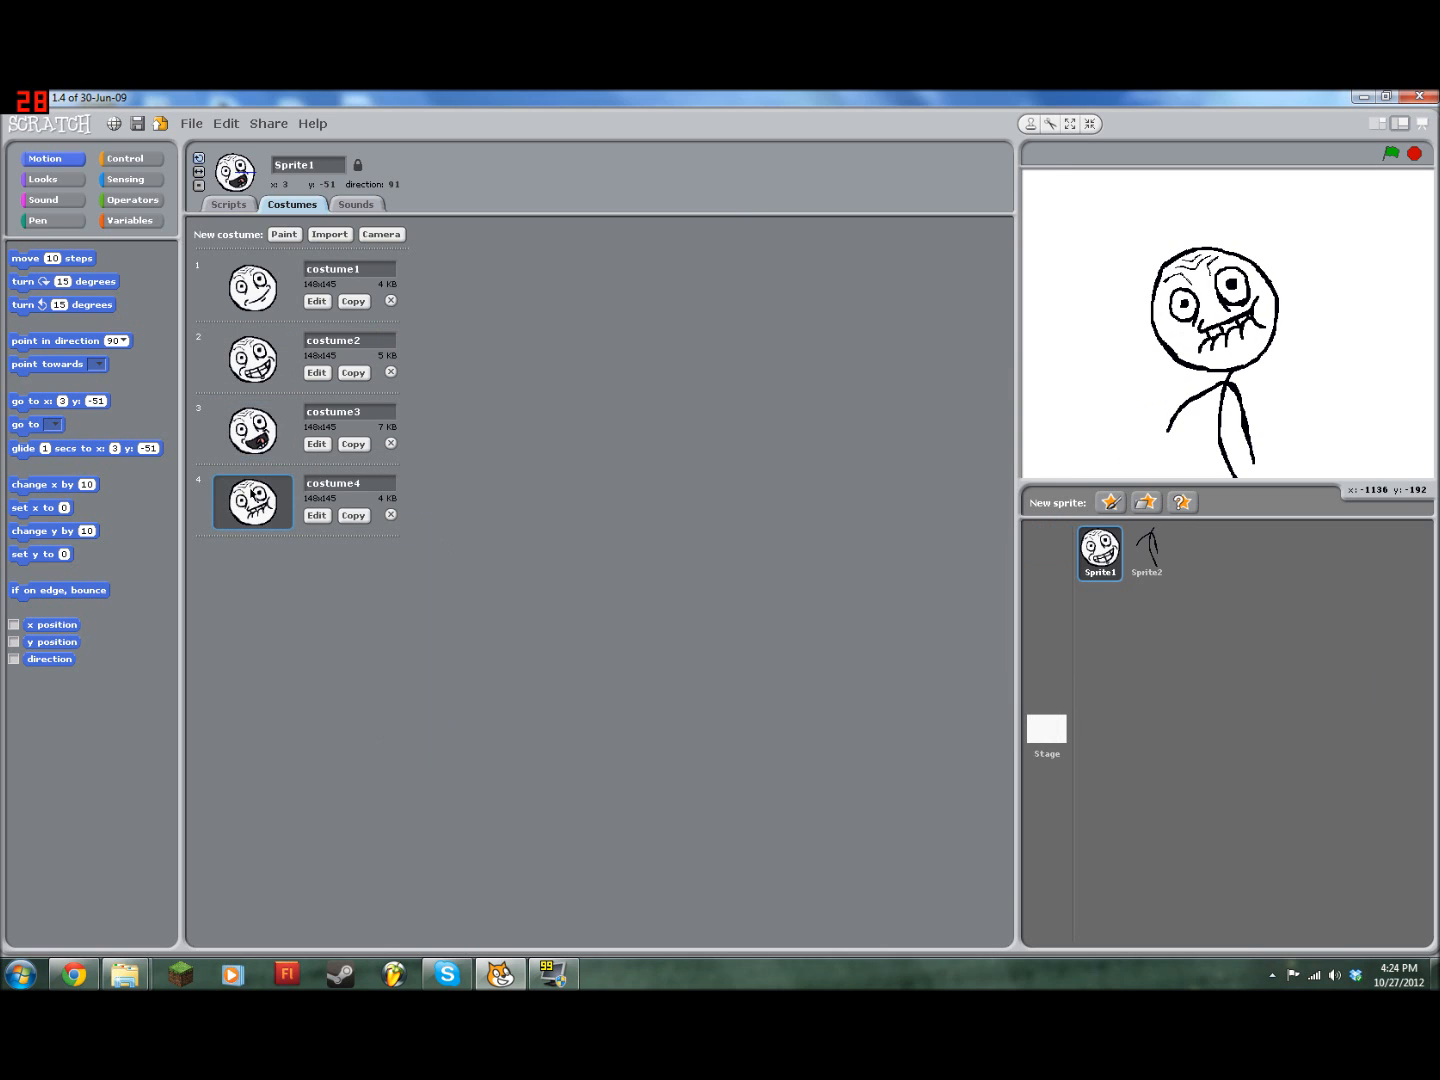
Step: Review the head sprite's script area, recorded sound and costume list
click(227, 205)
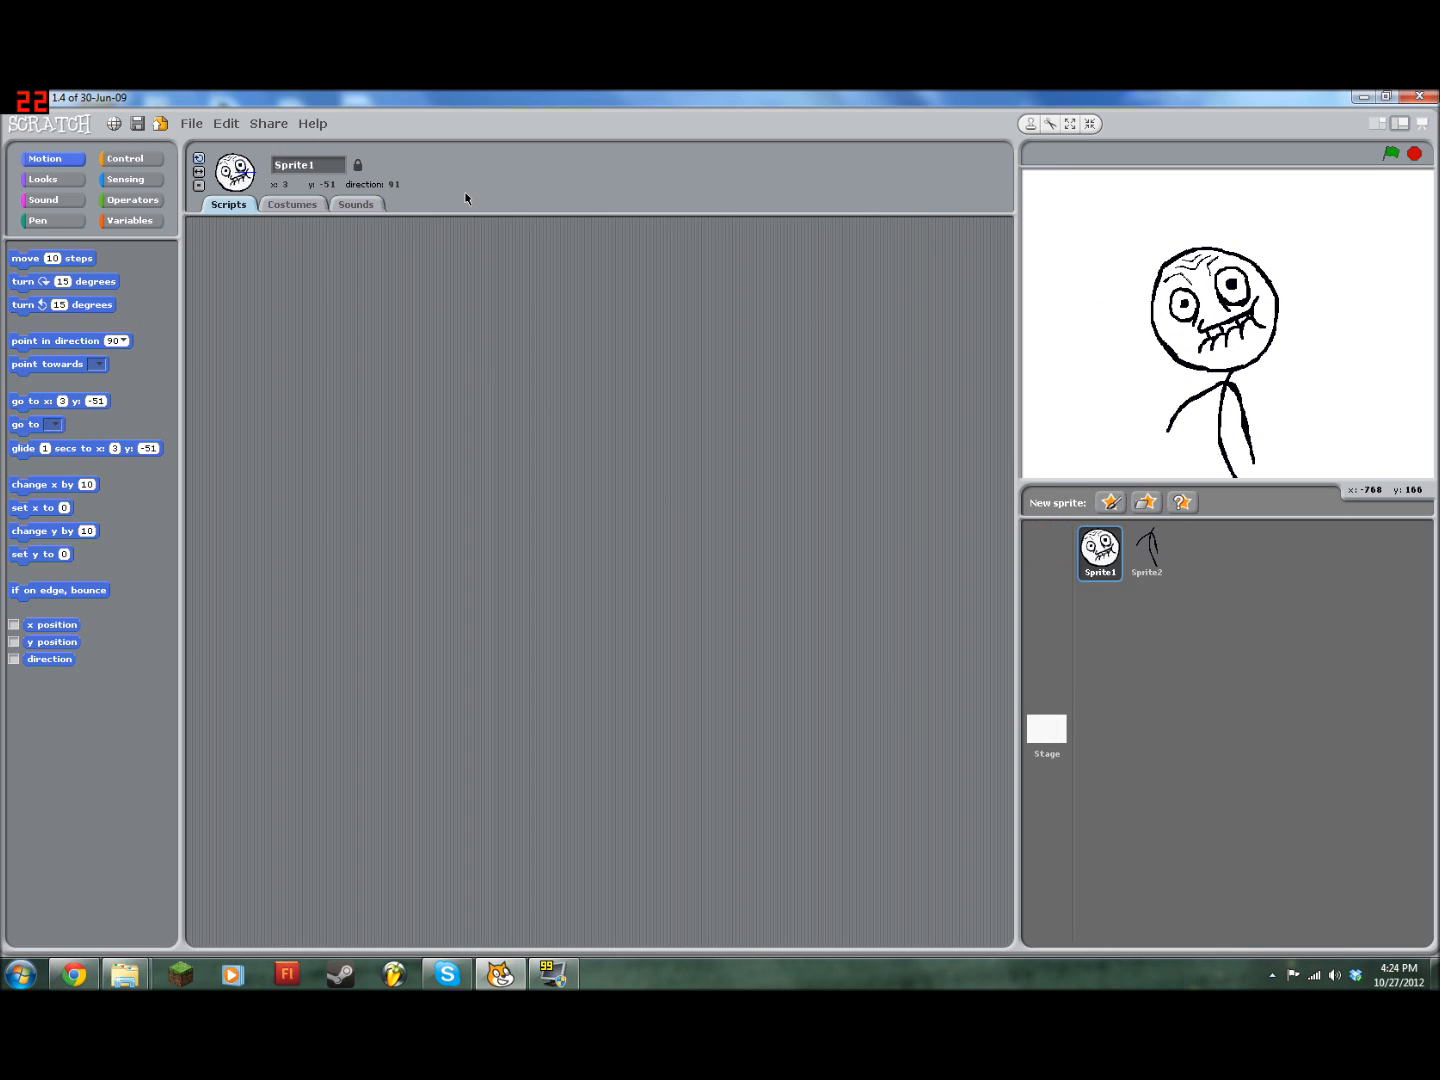
click(357, 204)
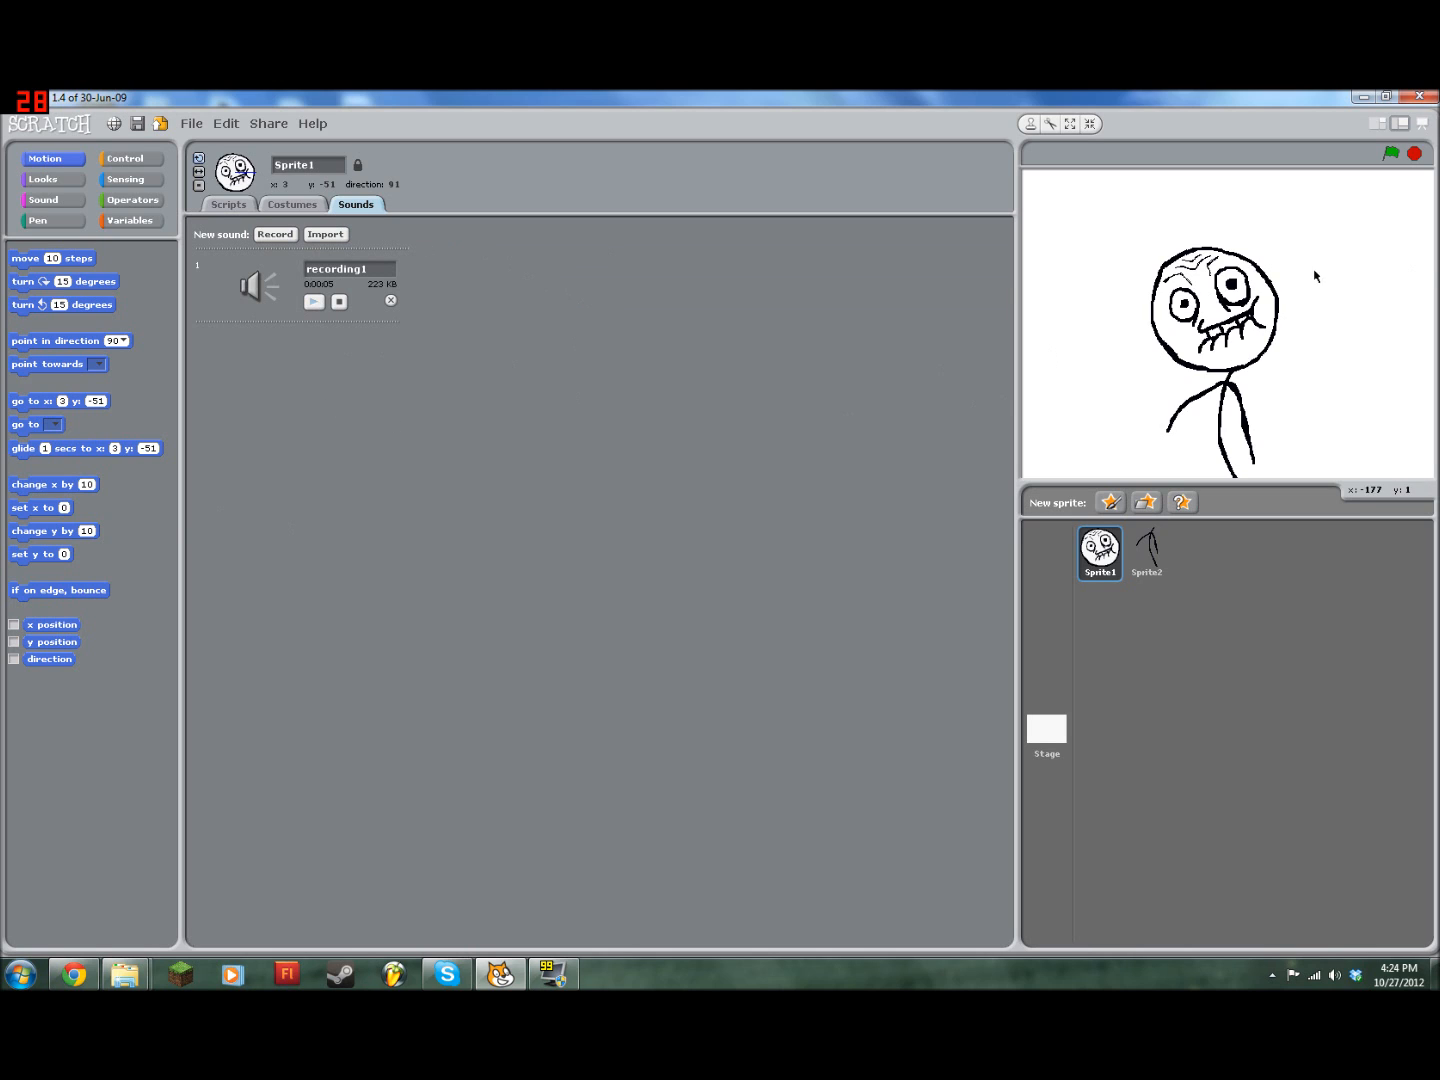
click(298, 204)
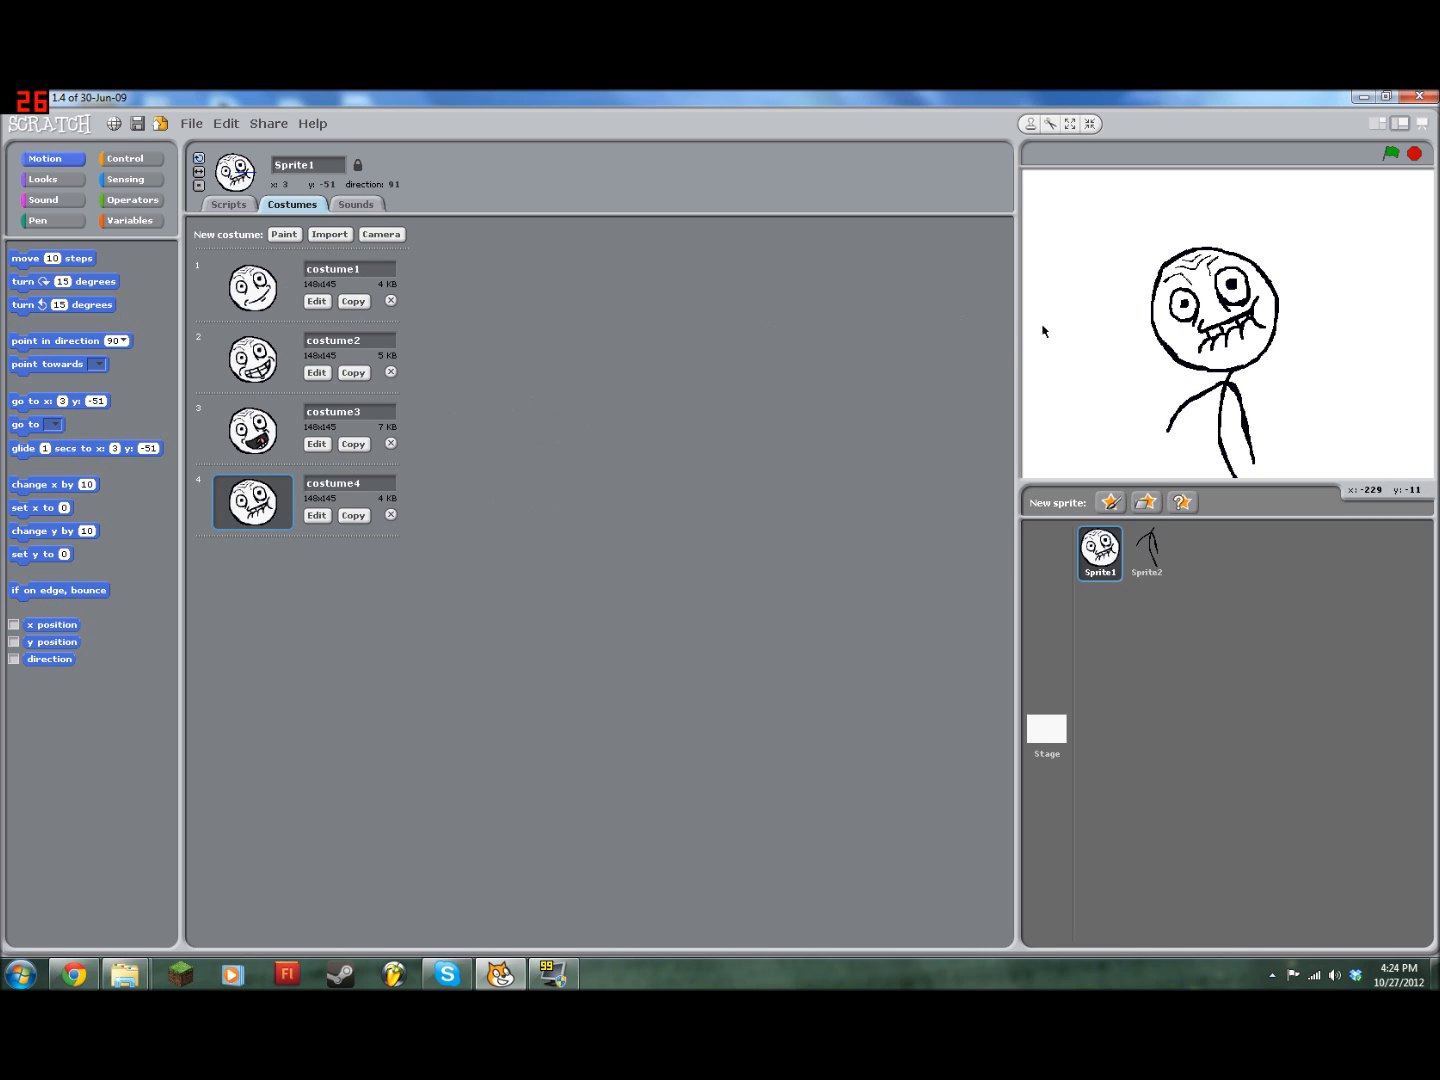
click(240, 207)
click(138, 161)
drag(22, 385, 425, 392)
drag(68, 270, 458, 319)
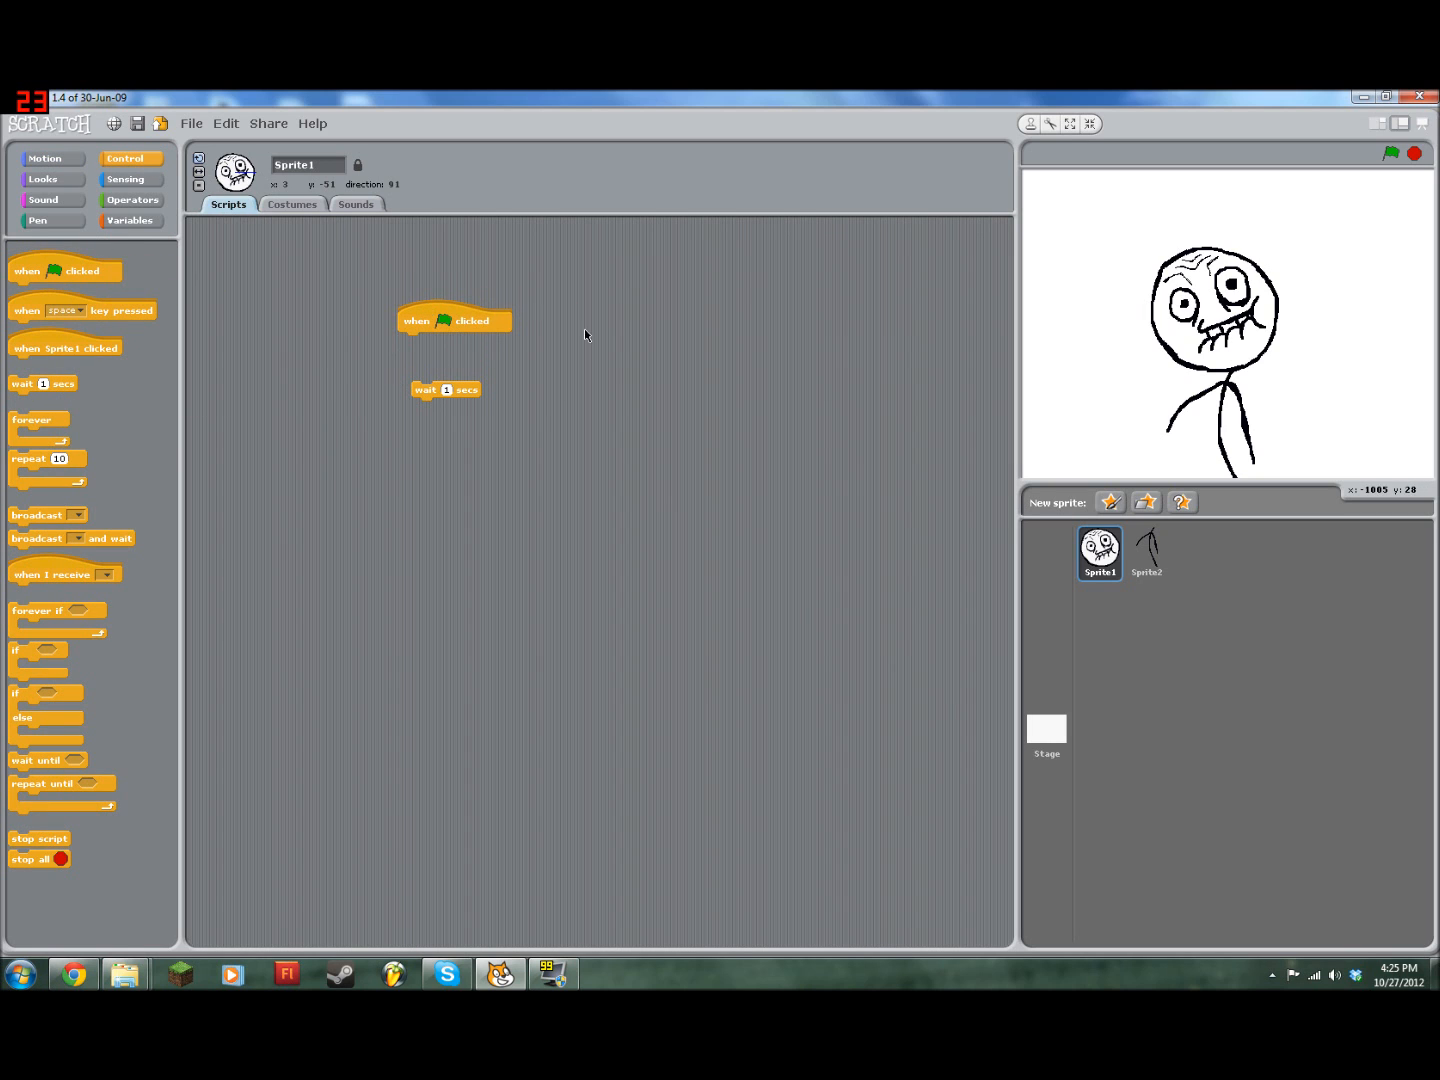
click(46, 200)
drag(25, 258, 412, 408)
click(43, 179)
drag(58, 258, 455, 342)
click(292, 204)
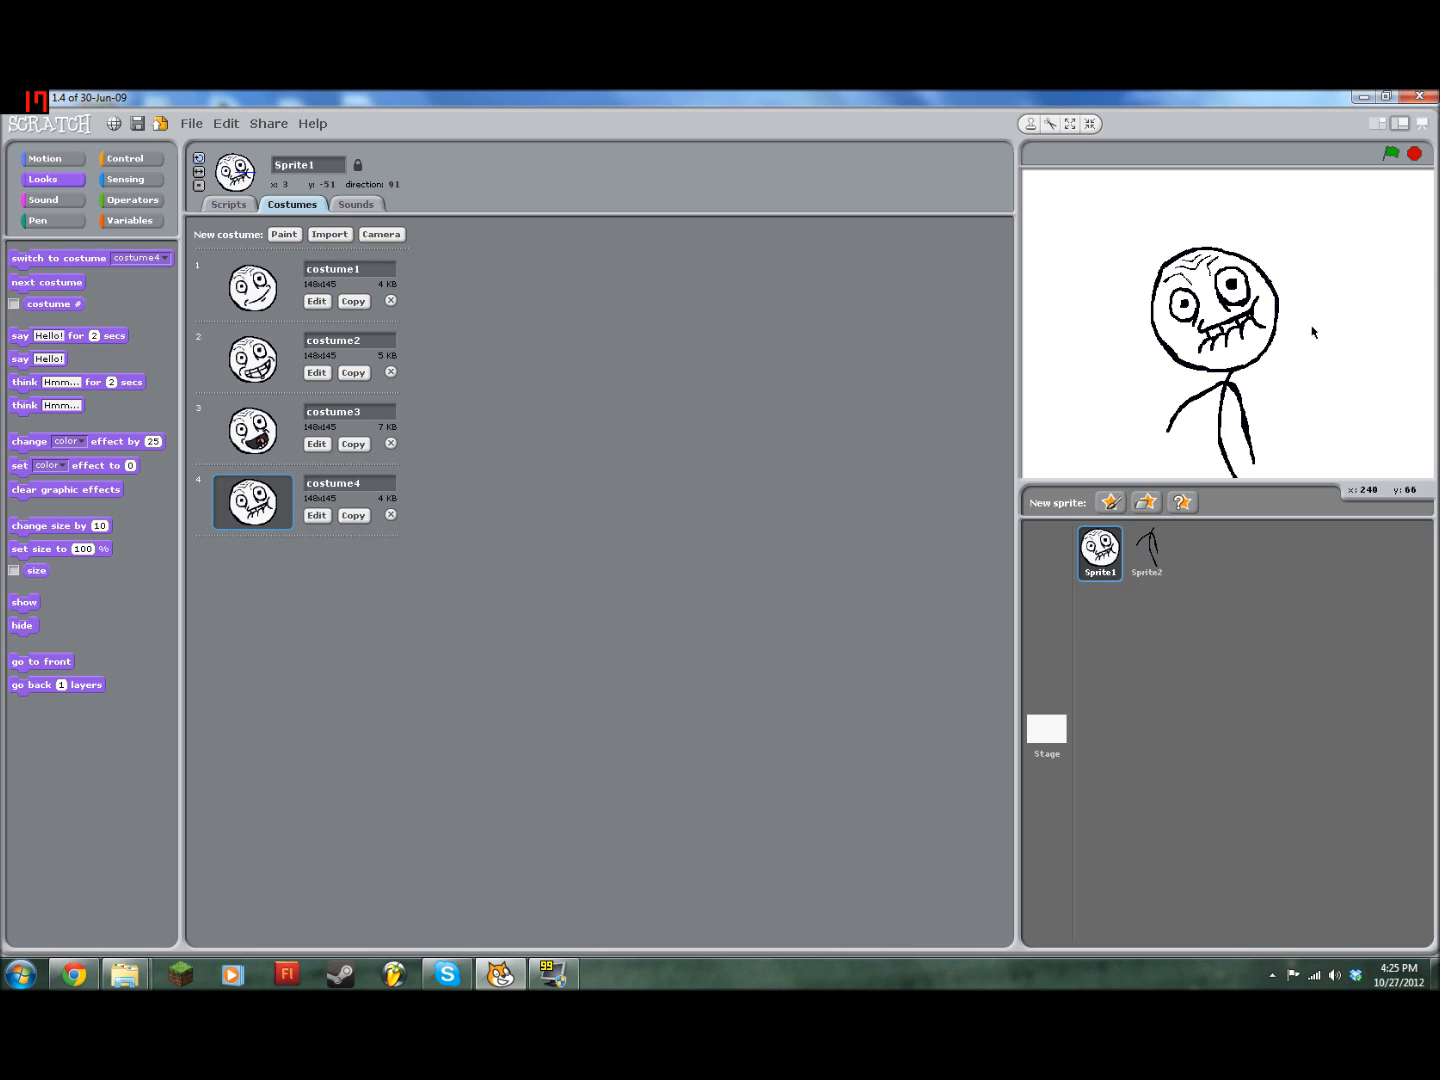
click(225, 204)
drag(445, 318, 201, 339)
drag(410, 410, 90, 400)
Step: Create a variable named headturn for all sprites and hide its readout on the stage
click(126, 158)
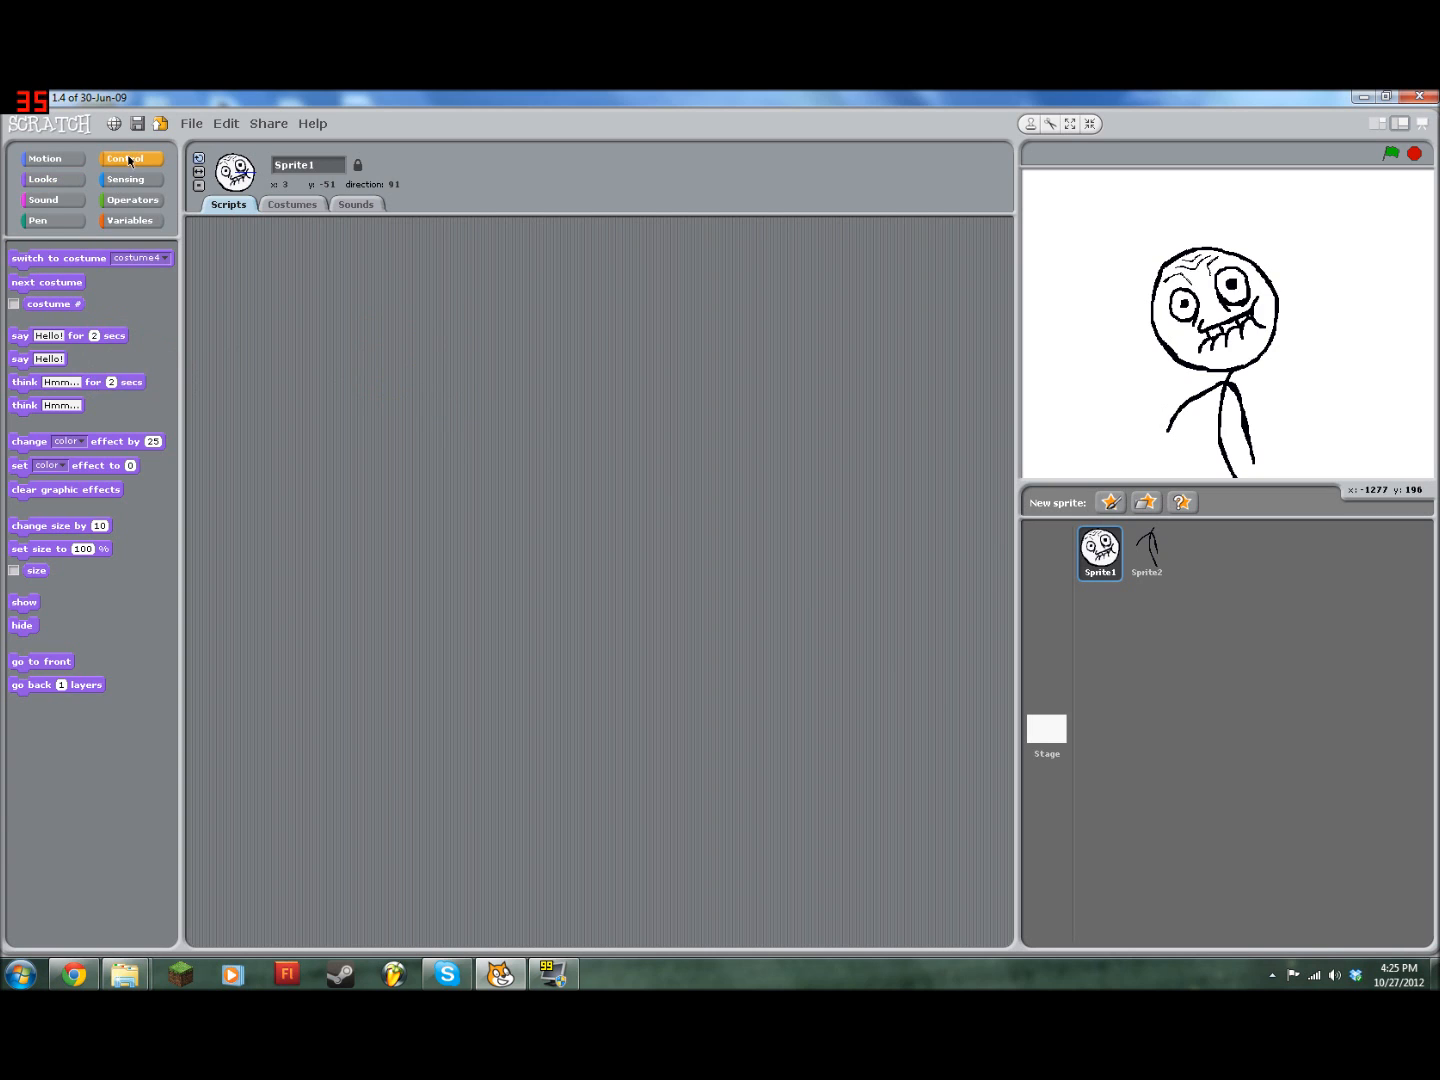
click(125, 221)
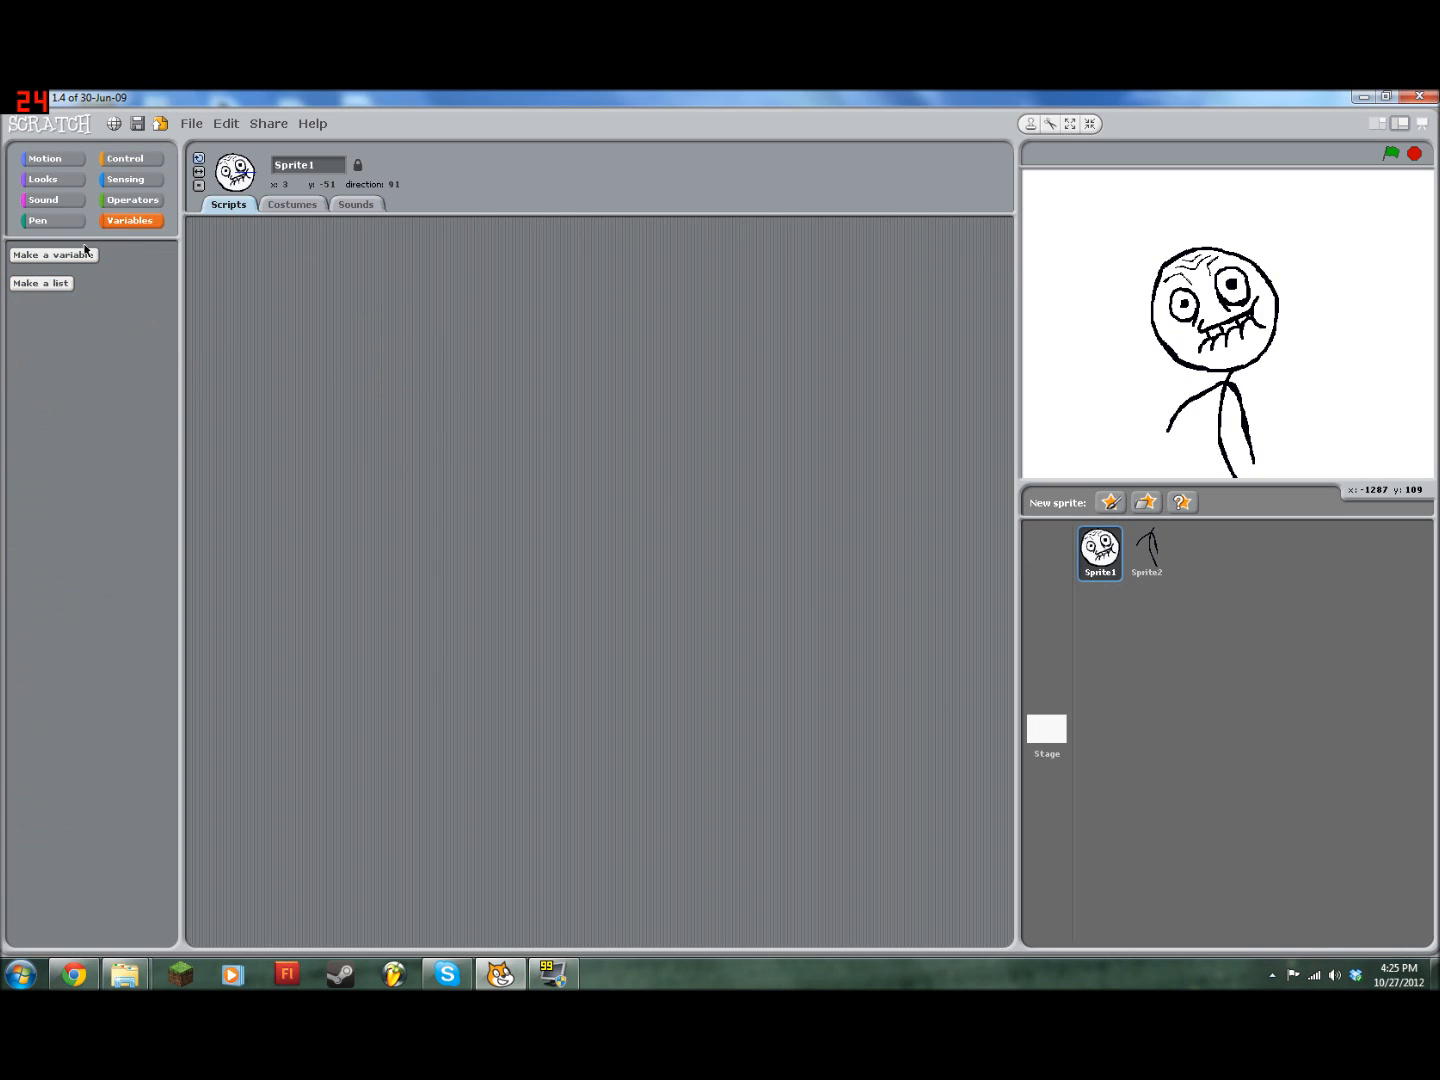
click(65, 256)
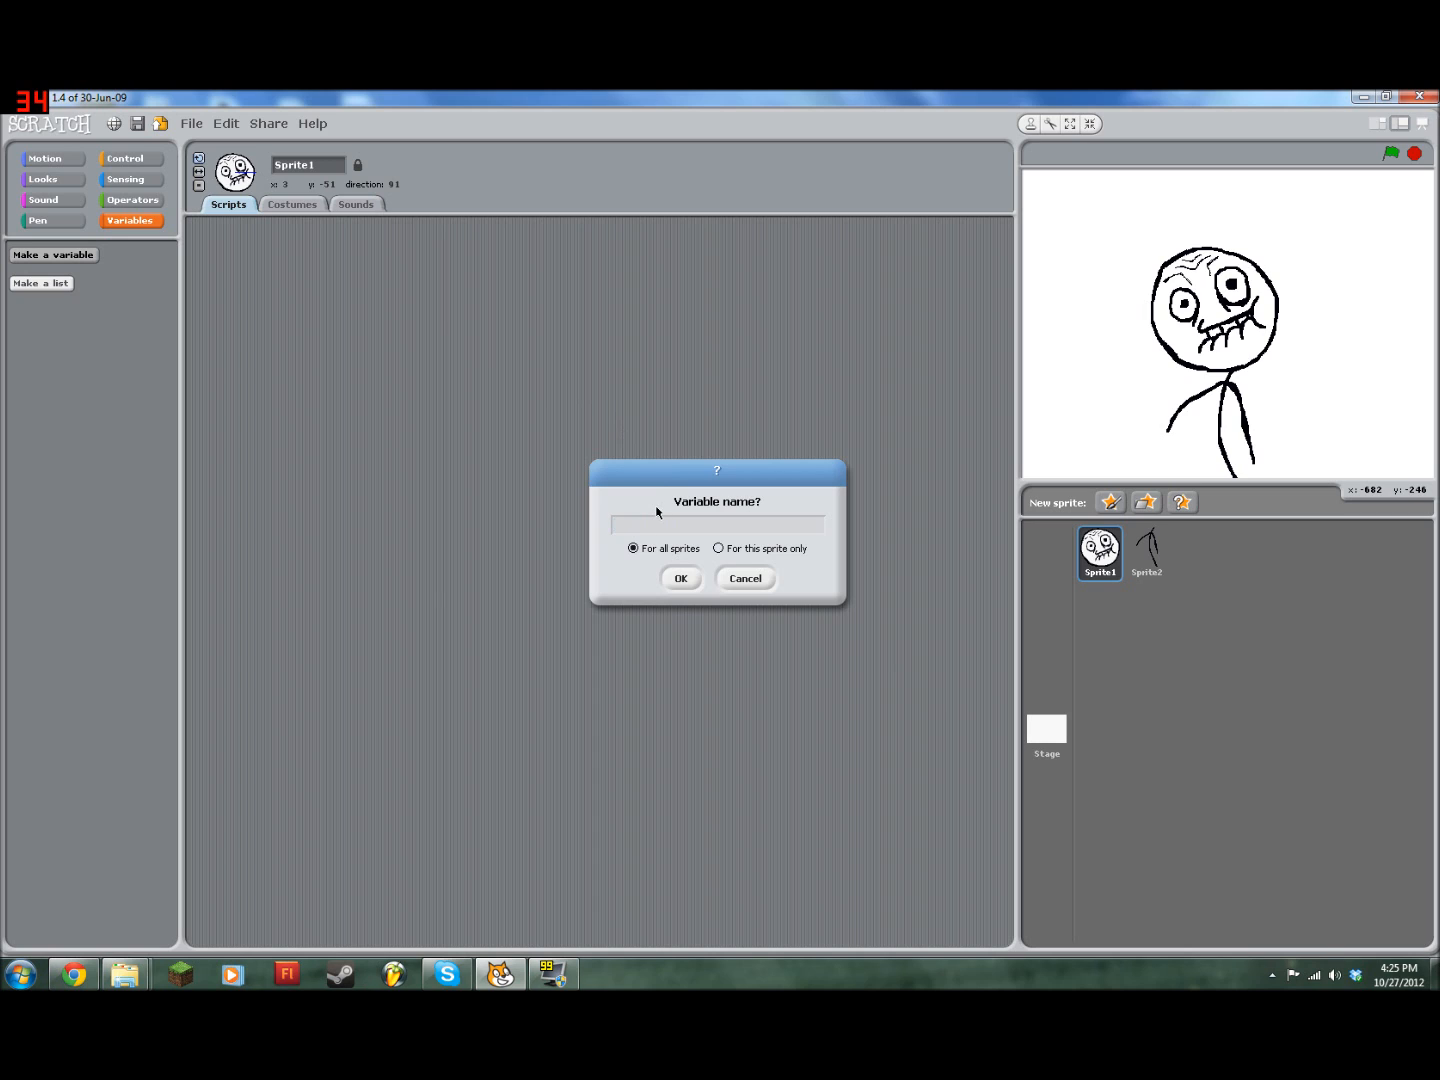
text(headturn)
click(684, 579)
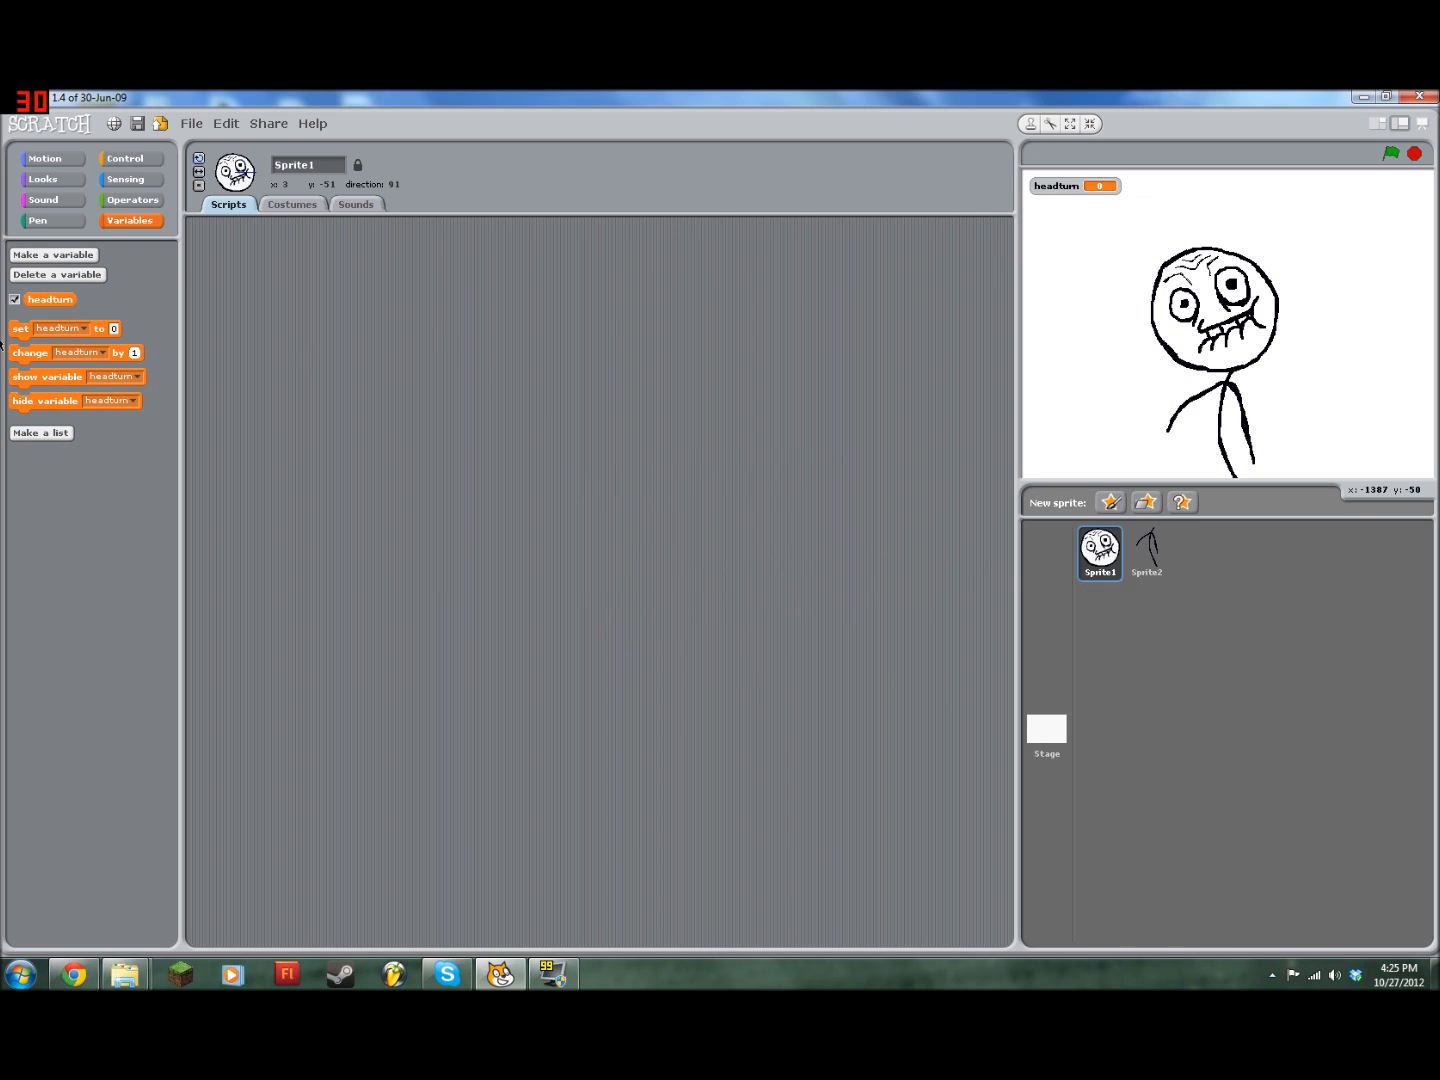
click(14, 300)
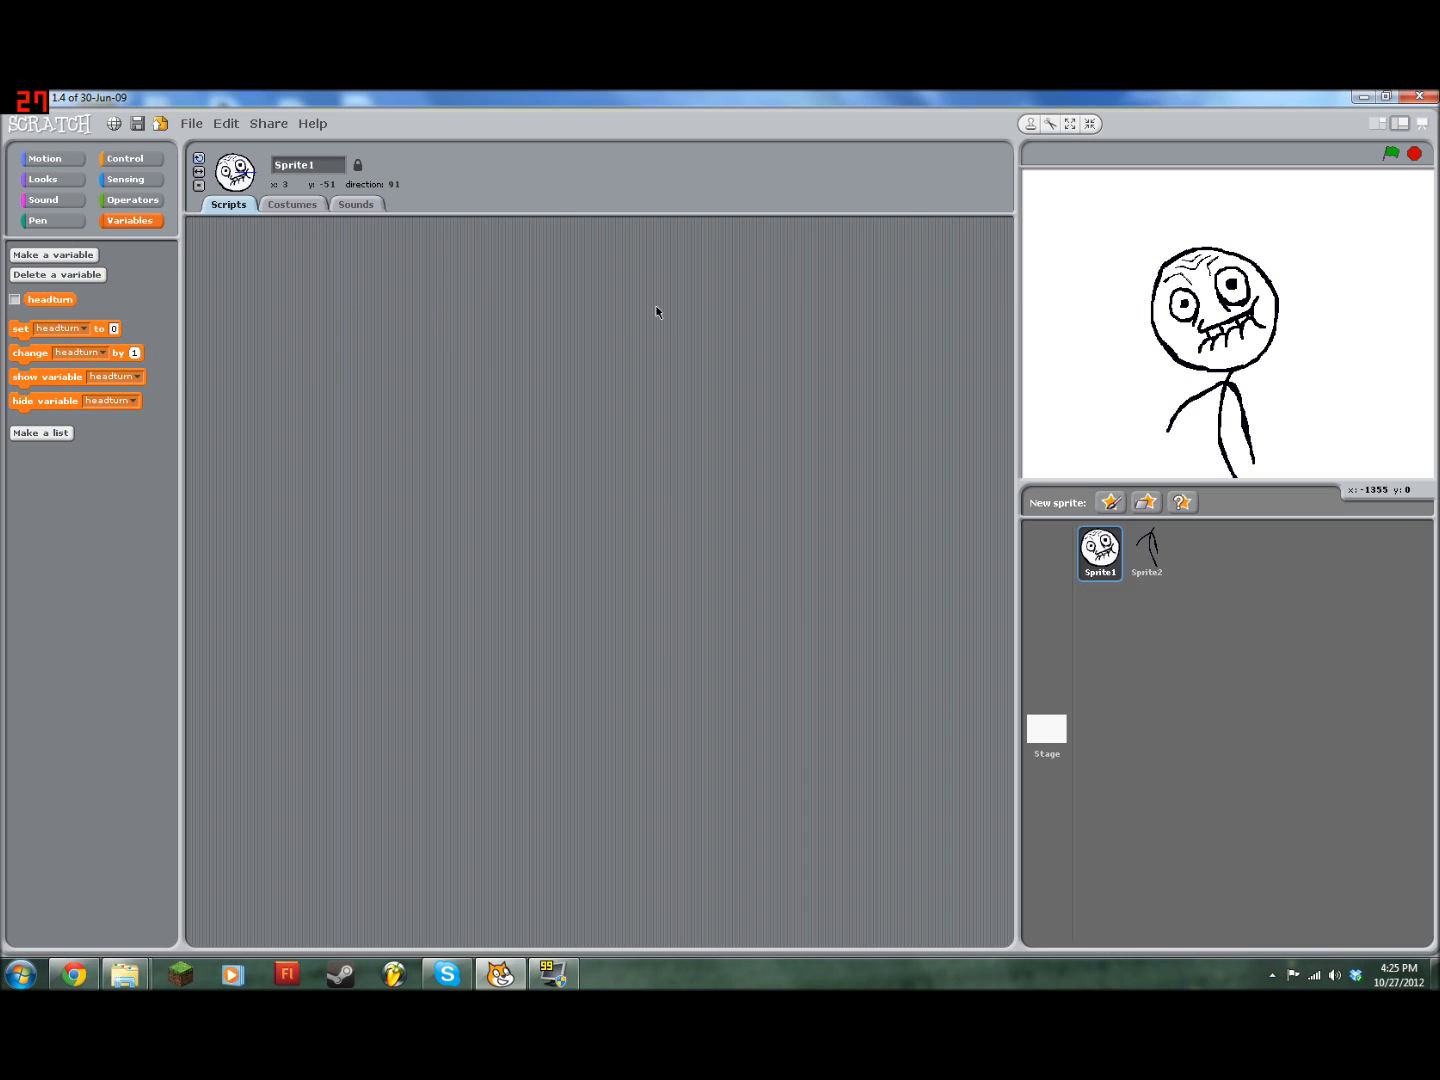
Step: Start a green-flag script for the head sprite that sets headturn to 0
drag(18, 329, 411, 378)
click(131, 159)
drag(55, 278, 446, 355)
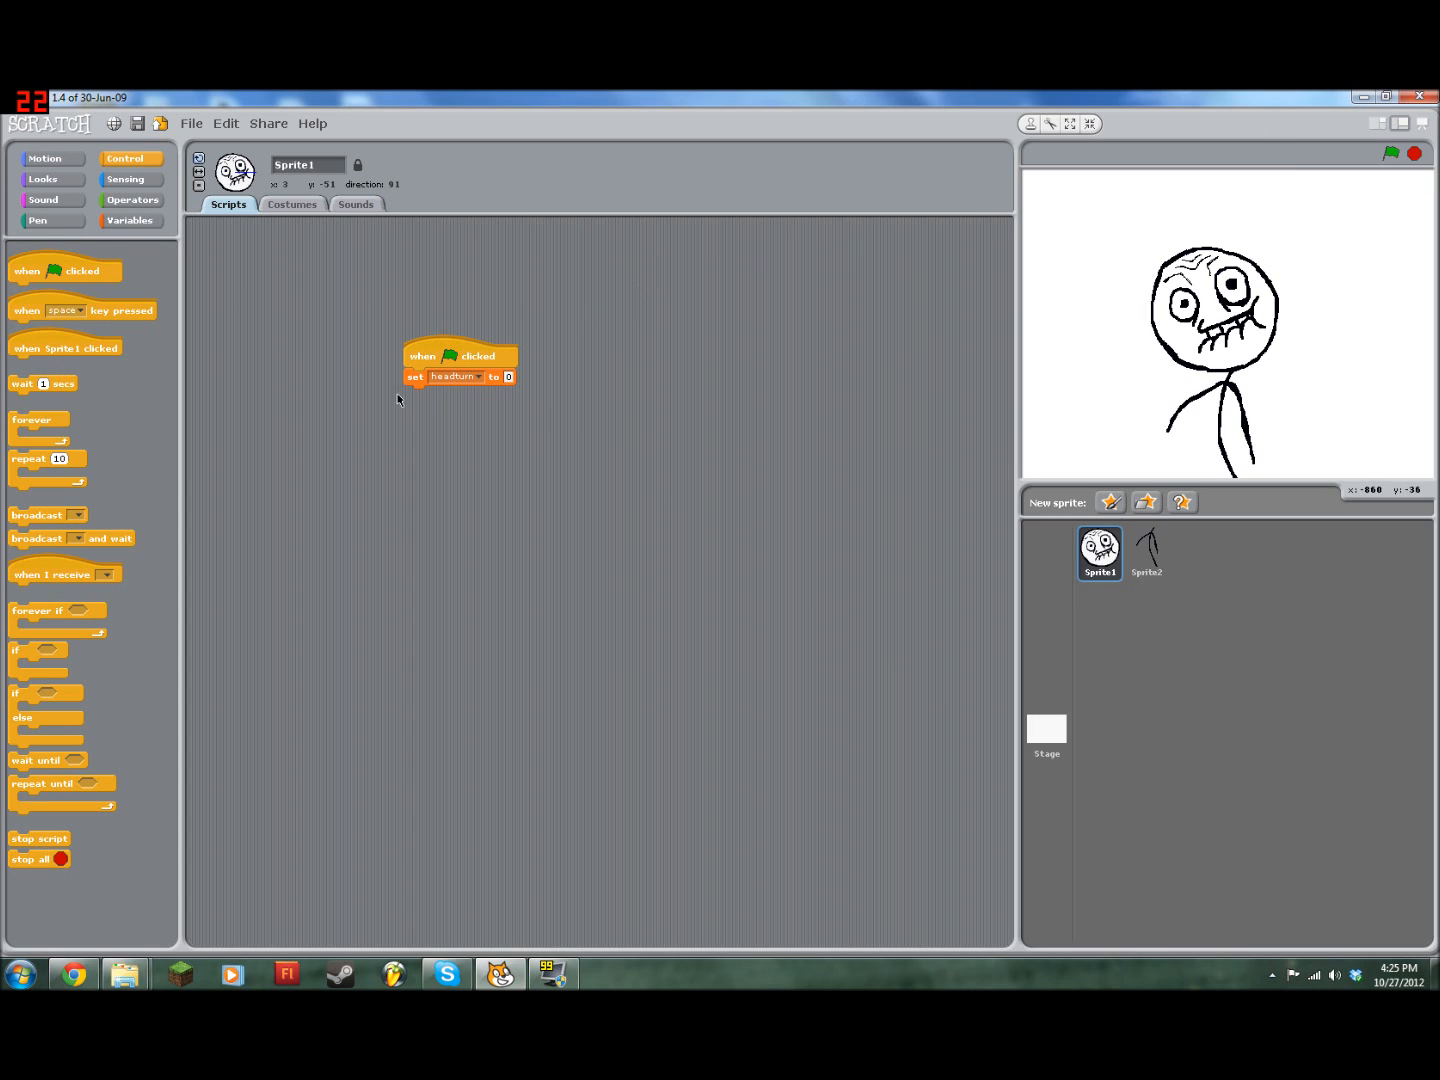
Step: Add a repeat 10 loop below the set headturn block, containing a block that changes headturn by 1
click(130, 220)
drag(27, 360, 427, 503)
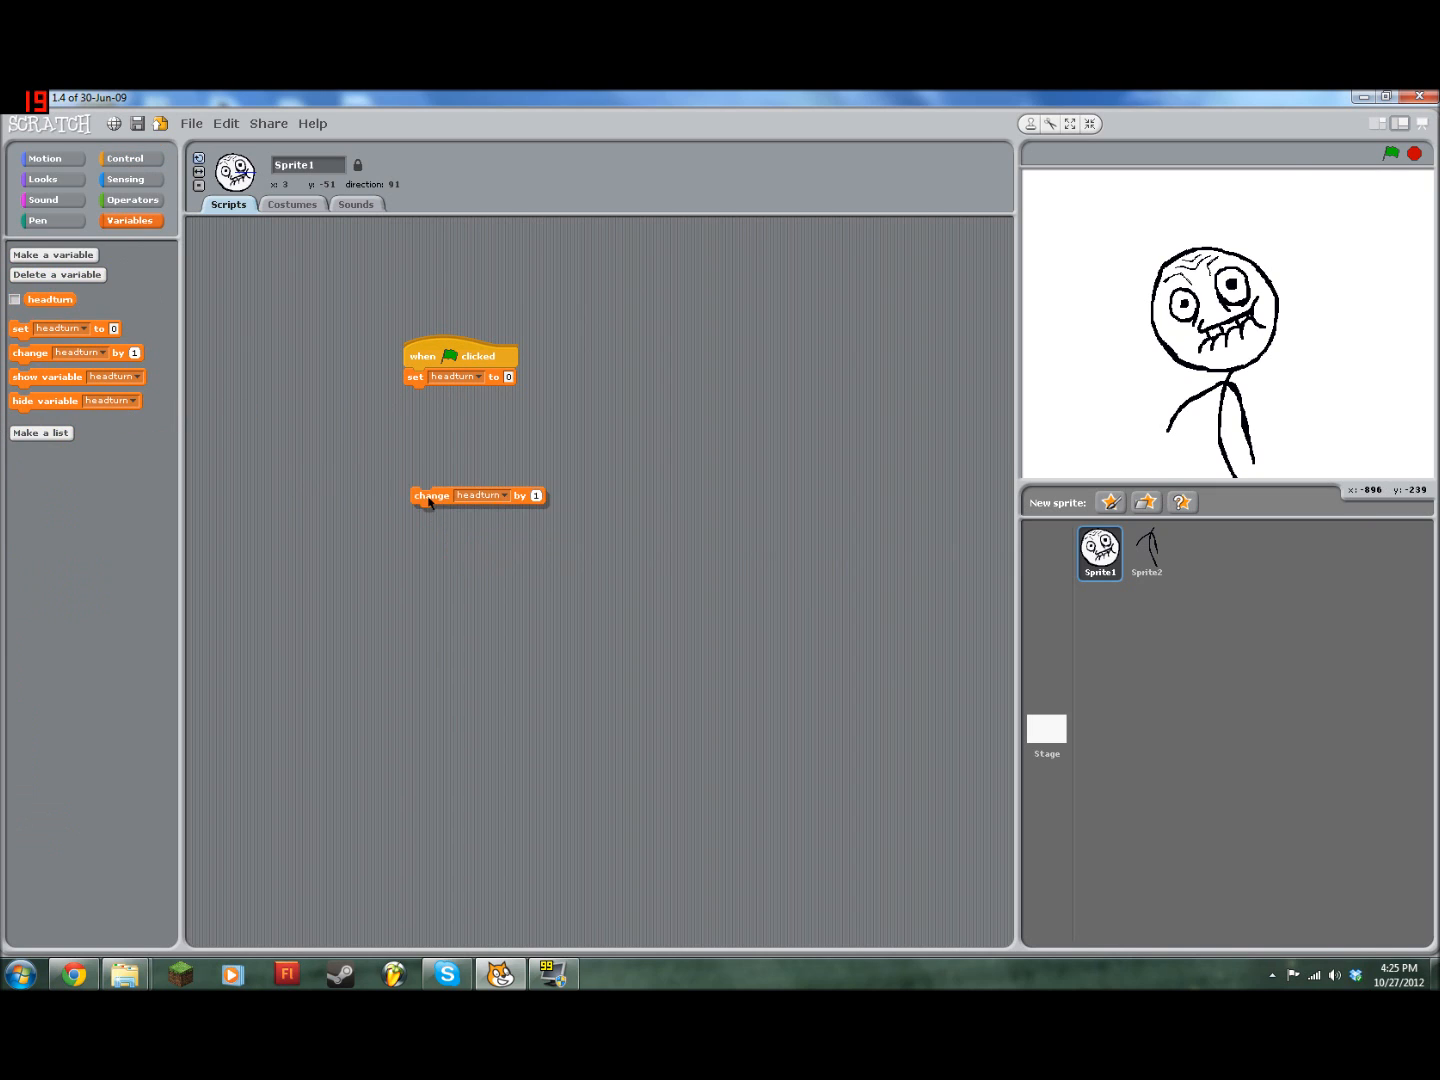
click(125, 158)
drag(36, 458, 430, 402)
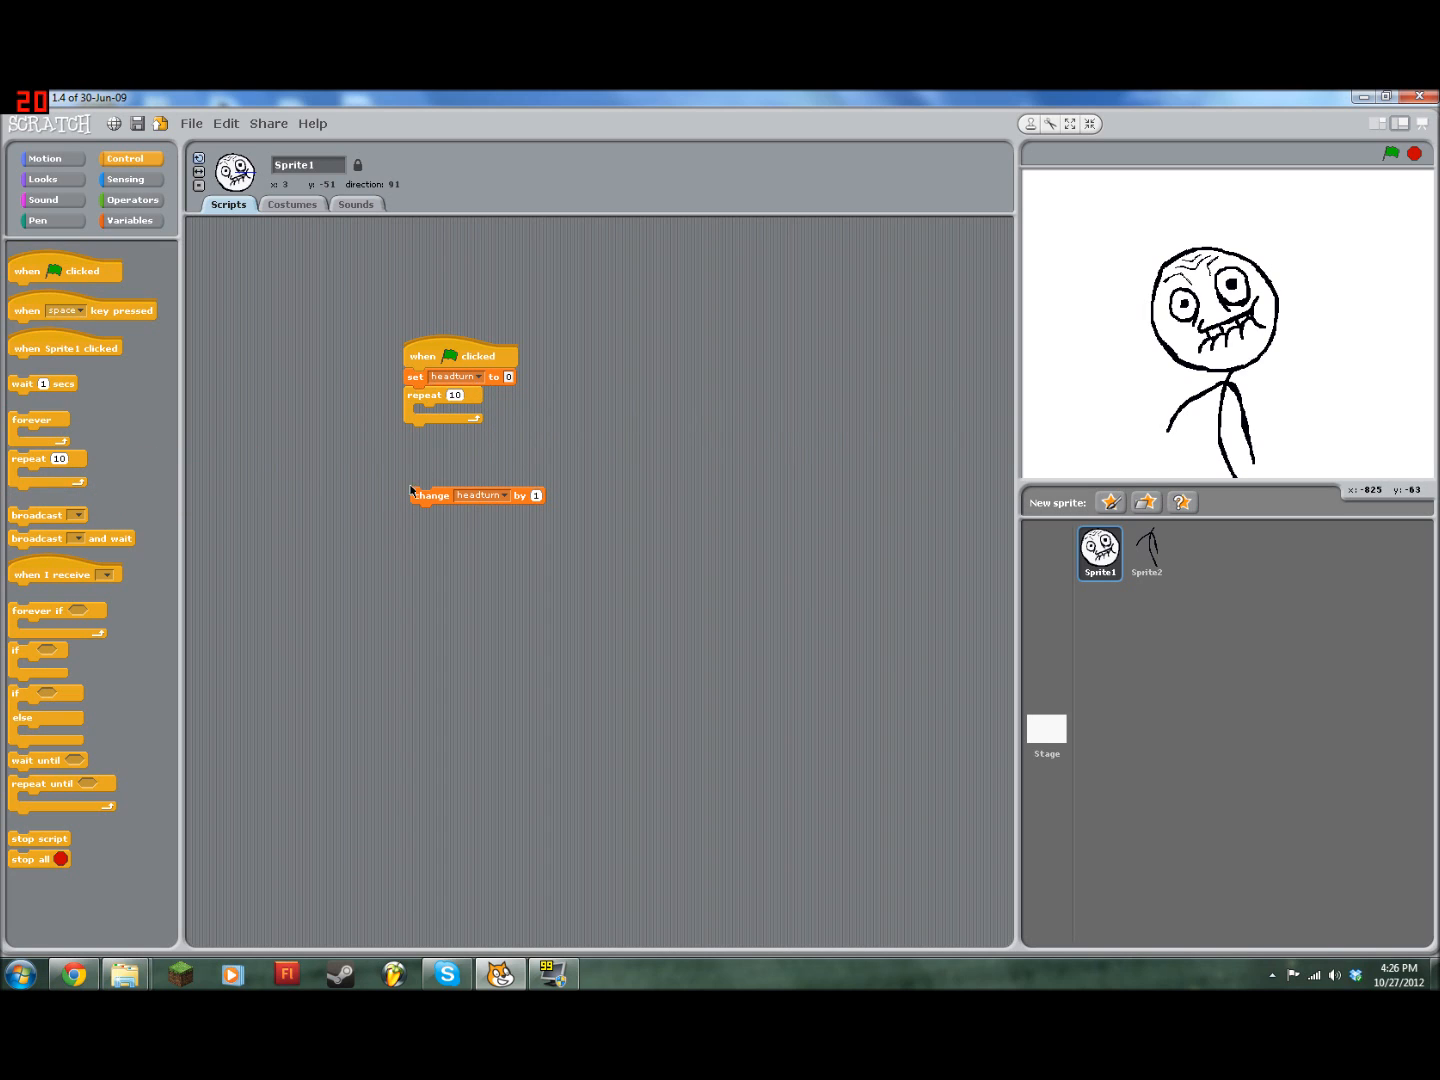
drag(428, 507, 428, 418)
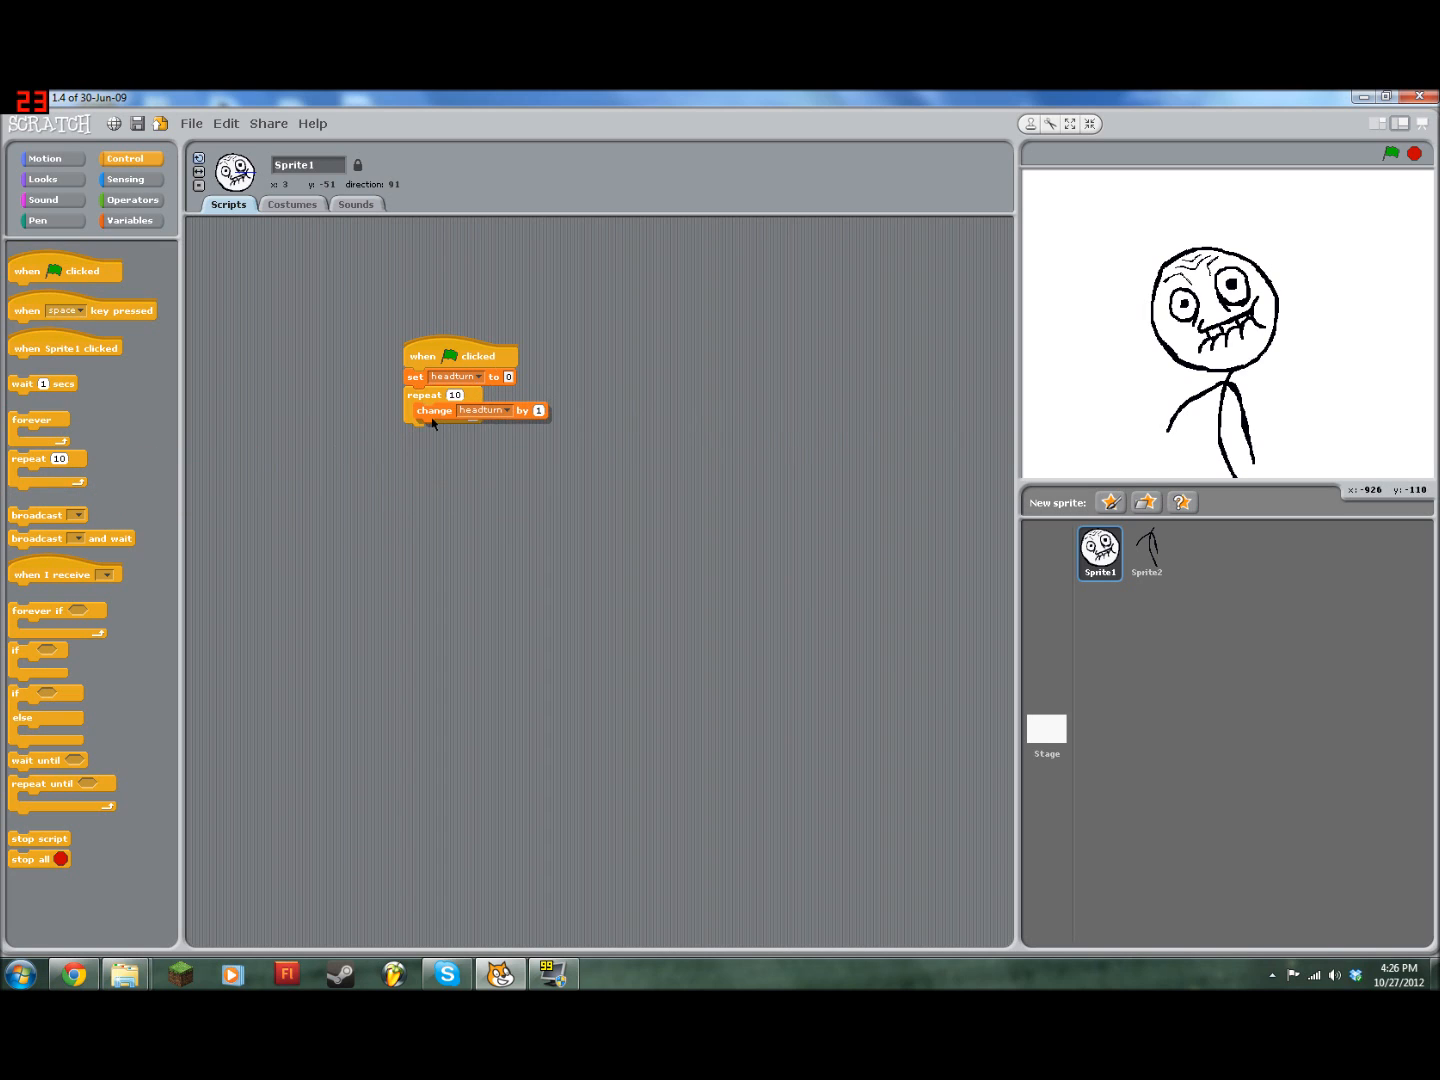